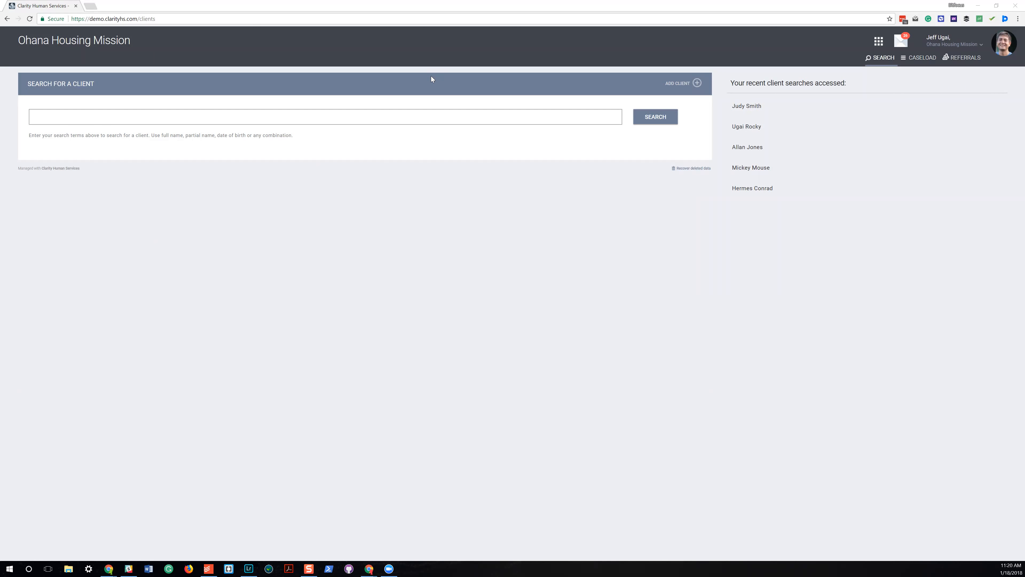
{"action": "left_click_drag", "start_coordinate": [26, 40], "coordinate": [110, 40]}
{"action": "left_click", "coordinate": [68, 52]}
{"action": "left_click", "coordinate": [880, 42]}
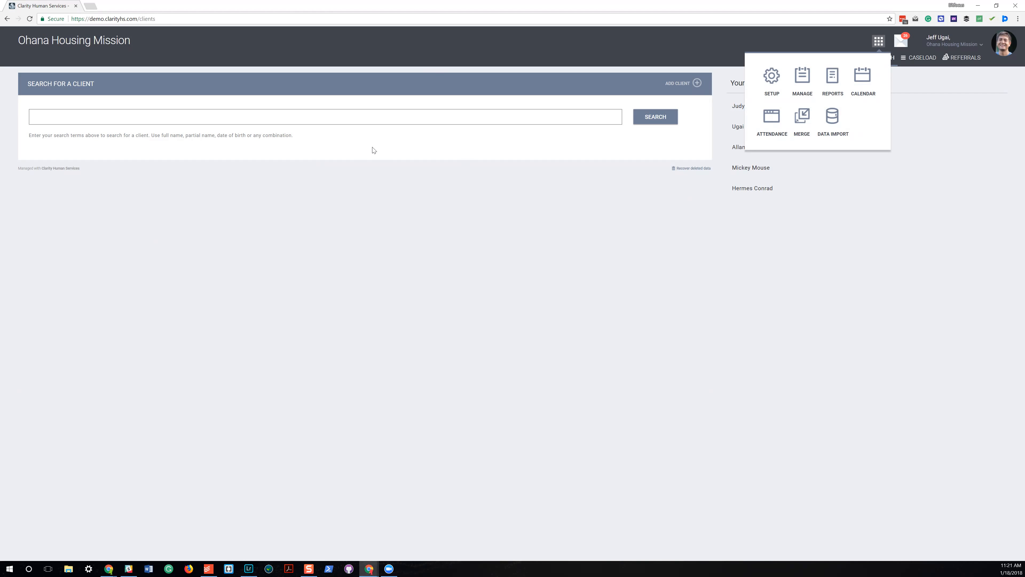
{"action": "left_click", "coordinate": [335, 118]}
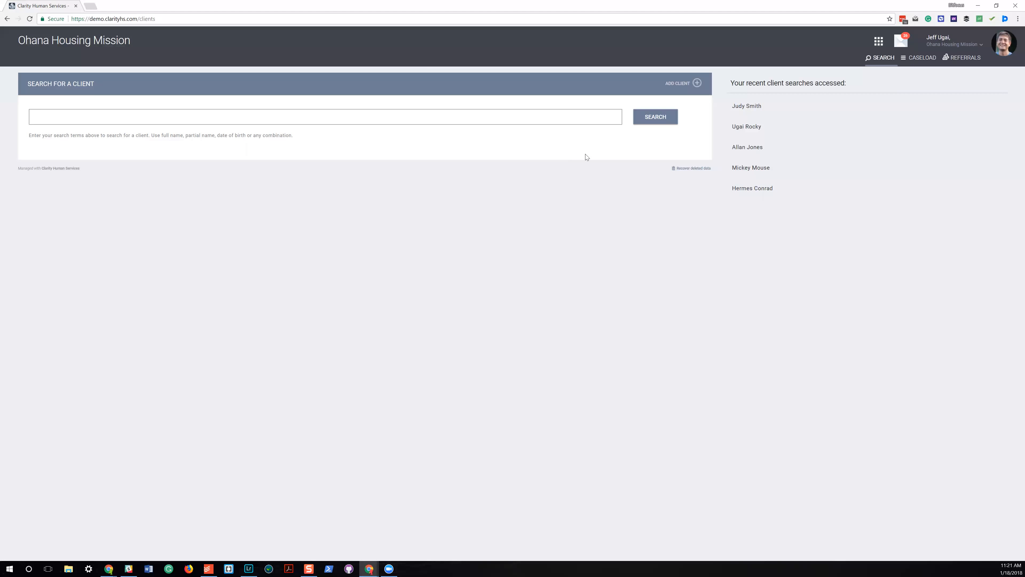
Start a new client record, enter a Social Security number and set its quality to Approximate or partial SSN reported.
{"action": "left_click", "coordinate": [679, 83]}
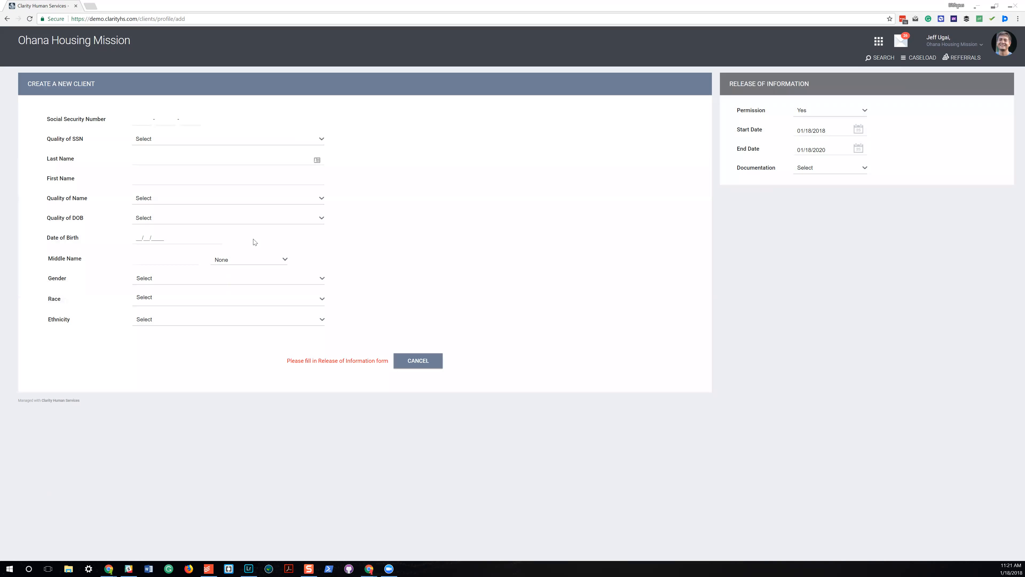
{"action": "left_click", "coordinate": [369, 569]}
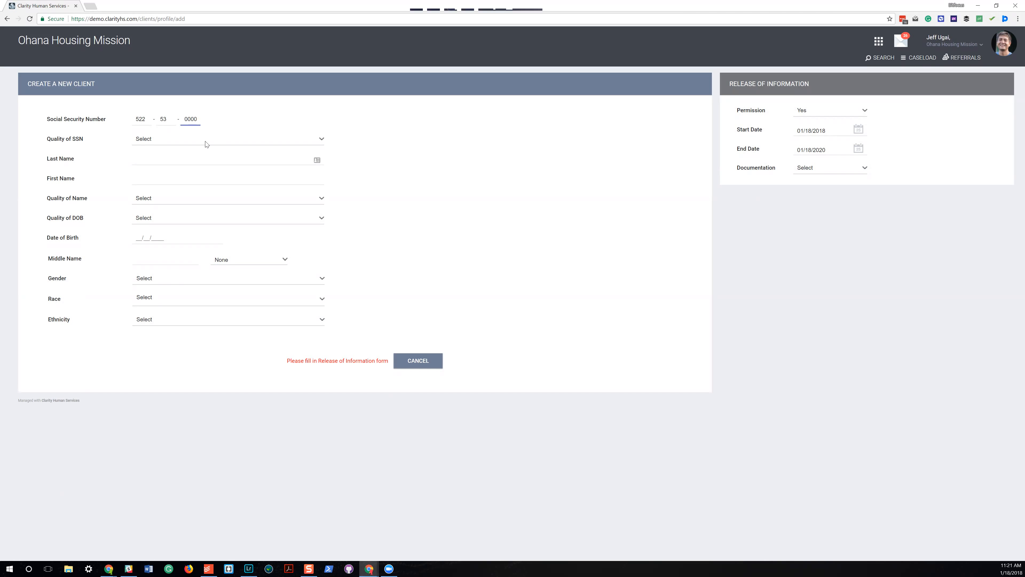
{"action": "key", "text": "Tab"}
{"action": "key", "text": "a"}
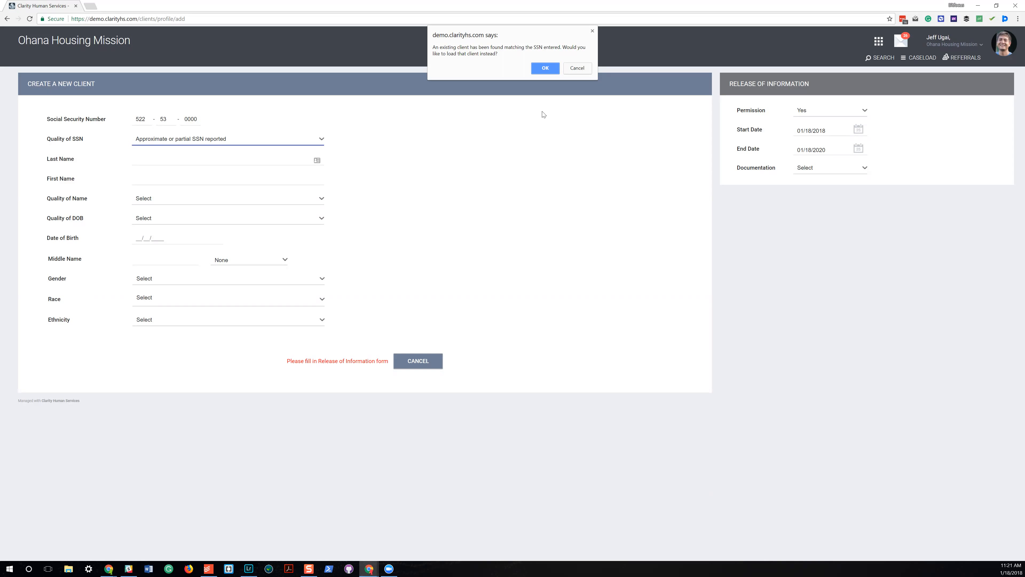
Decline loading the existing client, replace the last four digits of the Social Security number and set its quality to Full SSN Reported.
{"action": "left_click", "coordinate": [578, 68]}
{"action": "left_click", "coordinate": [185, 129]}
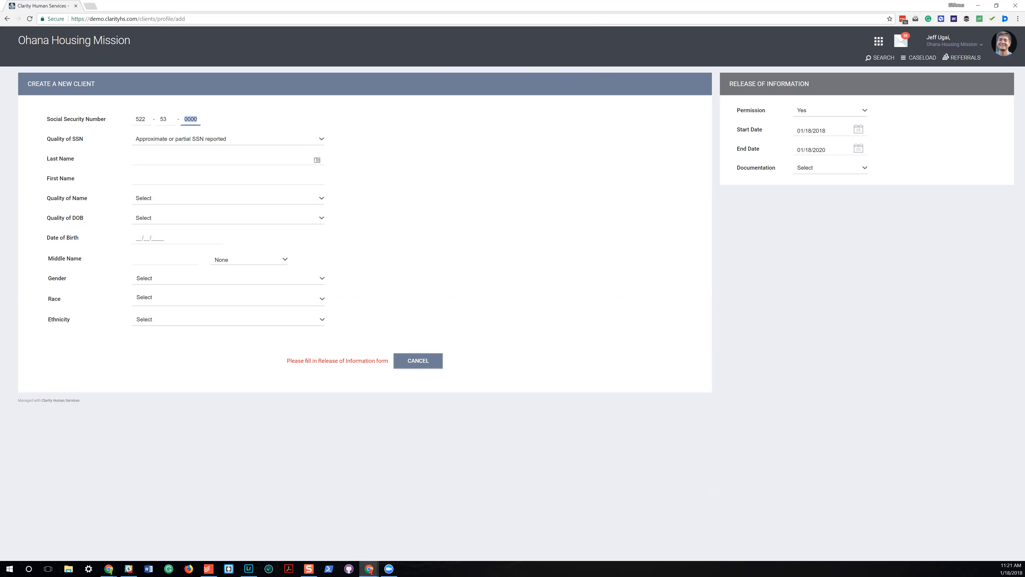
{"action": "key", "text": "Tab"}
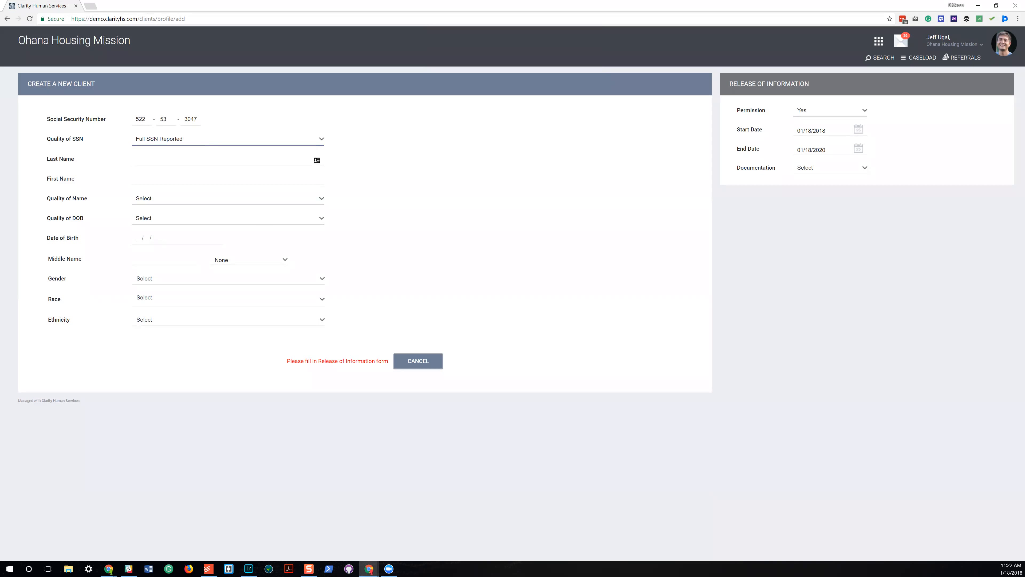
Fill in the client's last and first name and set Quality of Name to Full name reported.
{"action": "key", "text": "Tab"}
{"action": "key", "text": "Tab"}
{"action": "key", "text": "Tab"}
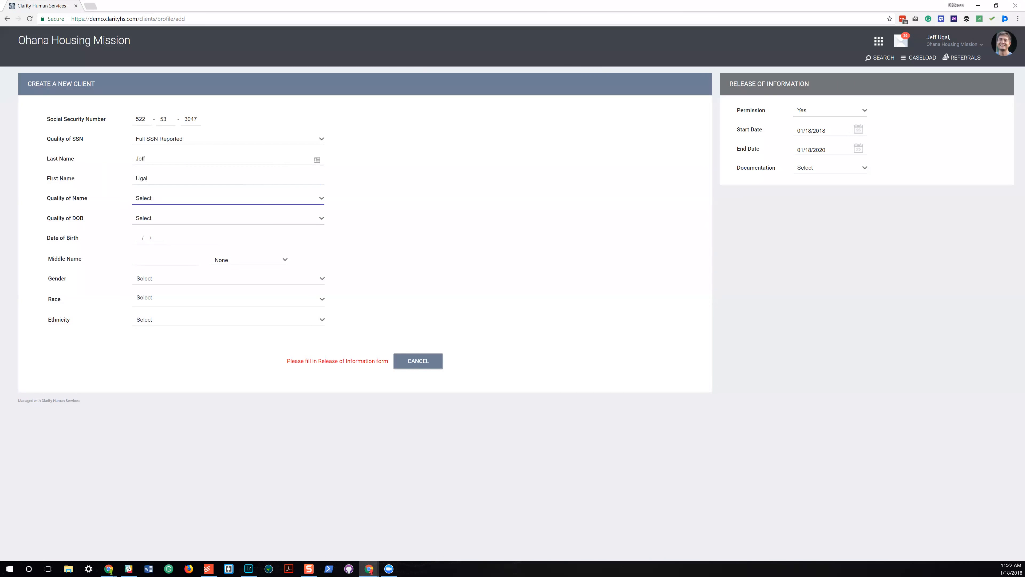
{"action": "left_click", "coordinate": [193, 200]}
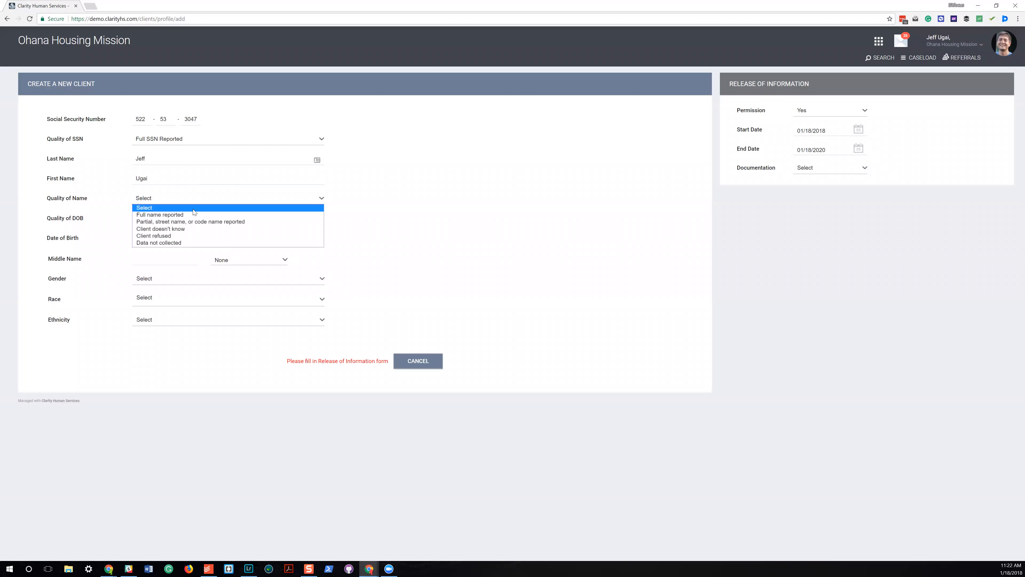
{"action": "left_click", "coordinate": [193, 213]}
Set Quality of DOB to Full DOB Reported and enter the client's date of birth.
{"action": "left_click", "coordinate": [194, 221]}
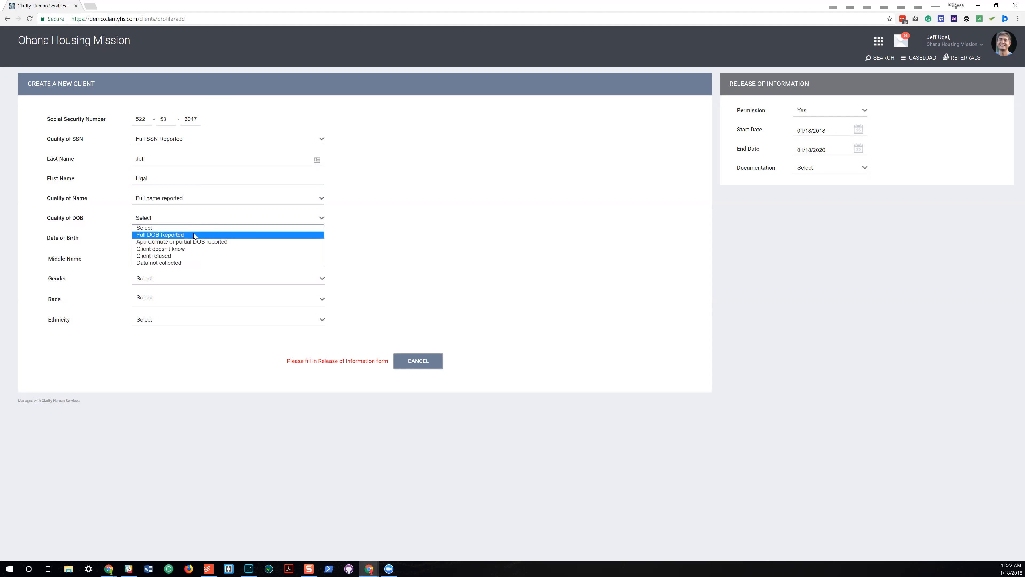
{"action": "left_click", "coordinate": [195, 235]}
{"action": "left_click", "coordinate": [195, 238]}
{"action": "key", "text": "Tab"}
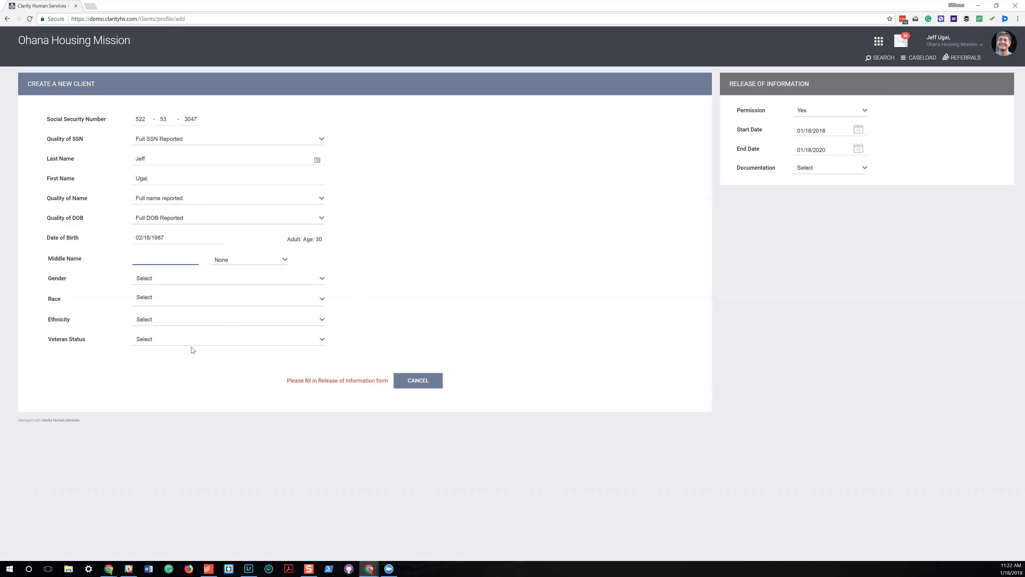
Set the gender to Male, the race to White and Black or African American, and the ethnicity to Non-Hispanic/Non-Latino.
{"action": "left_click", "coordinate": [181, 283]}
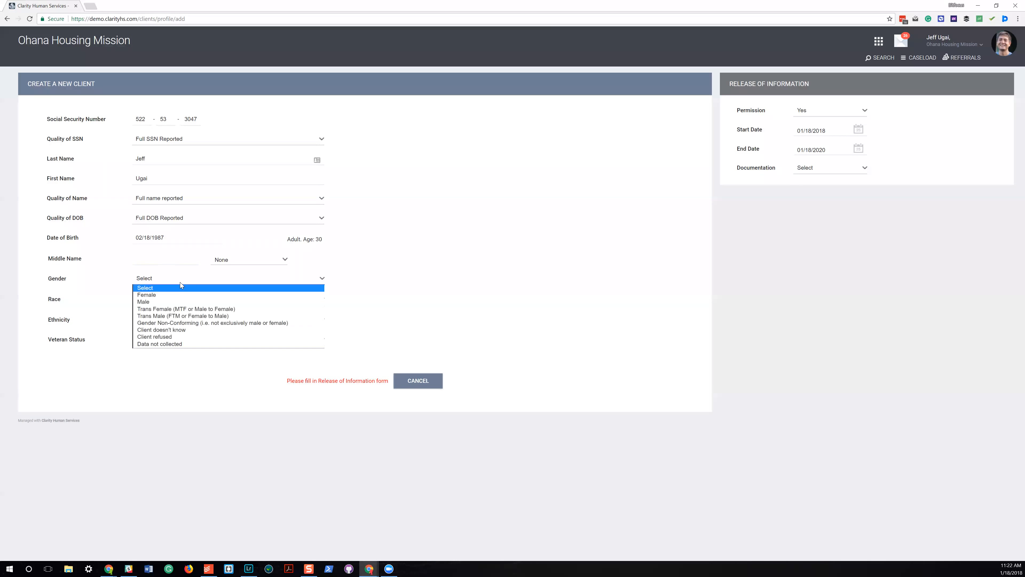
{"action": "left_click", "coordinate": [184, 301]}
{"action": "left_click", "coordinate": [154, 314]}
{"action": "left_click", "coordinate": [160, 323]}
{"action": "left_click", "coordinate": [383, 305]}
{"action": "left_click", "coordinate": [240, 320]}
Set Veteran Status to Yes to review the veteran information fields, and change it to No.
{"action": "left_click", "coordinate": [234, 337]}
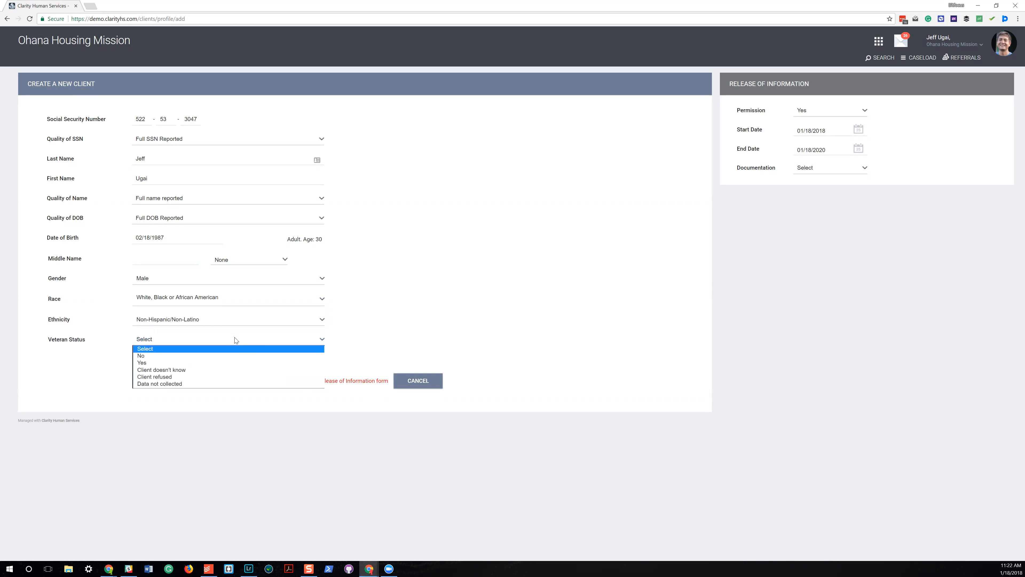
{"action": "left_click", "coordinate": [231, 361]}
{"action": "scroll", "coordinate": [239, 372], "scroll_direction": "down", "scroll_amount": 3}
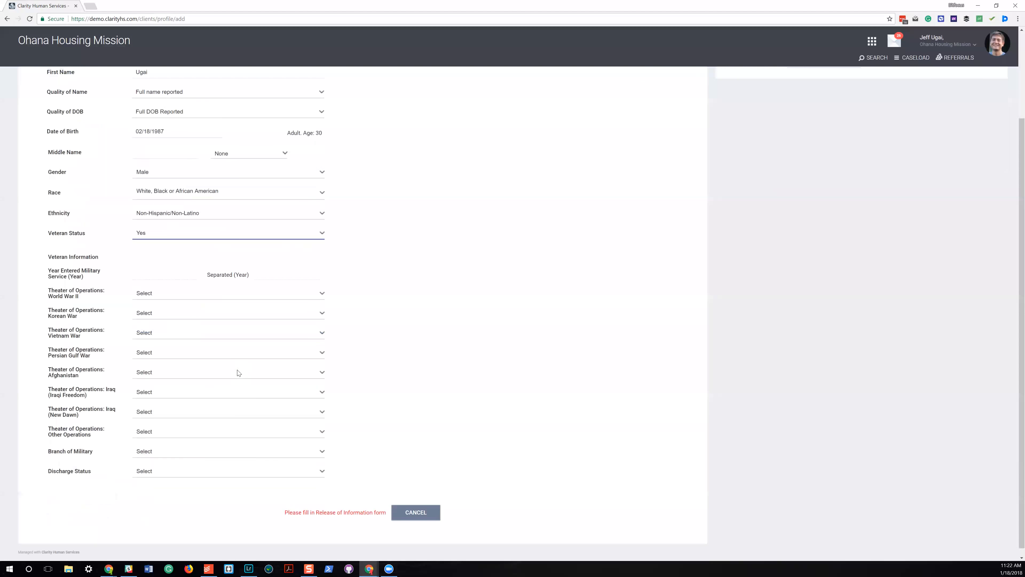
{"action": "left_click", "coordinate": [196, 227]}
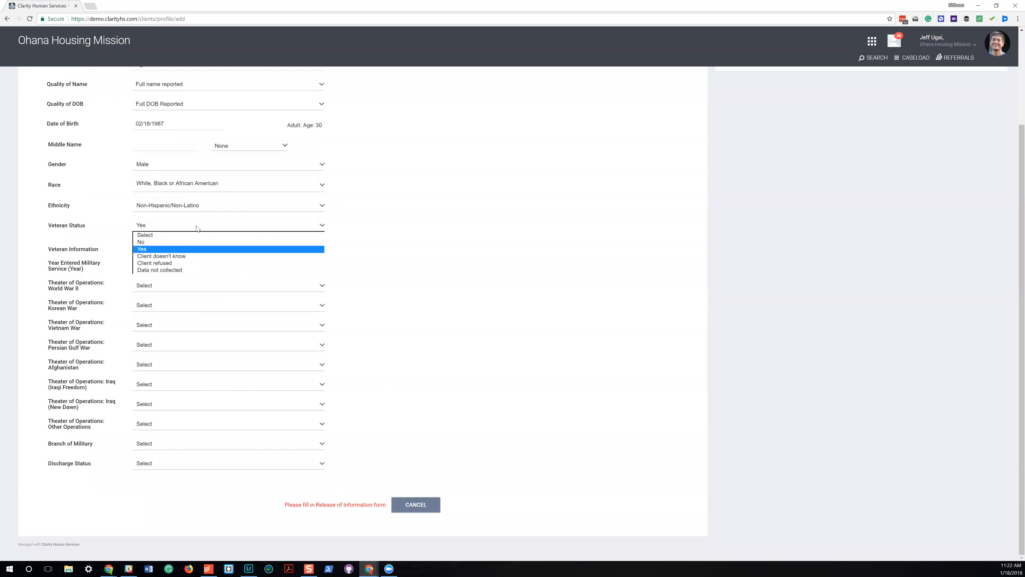
{"action": "left_click", "coordinate": [192, 243]}
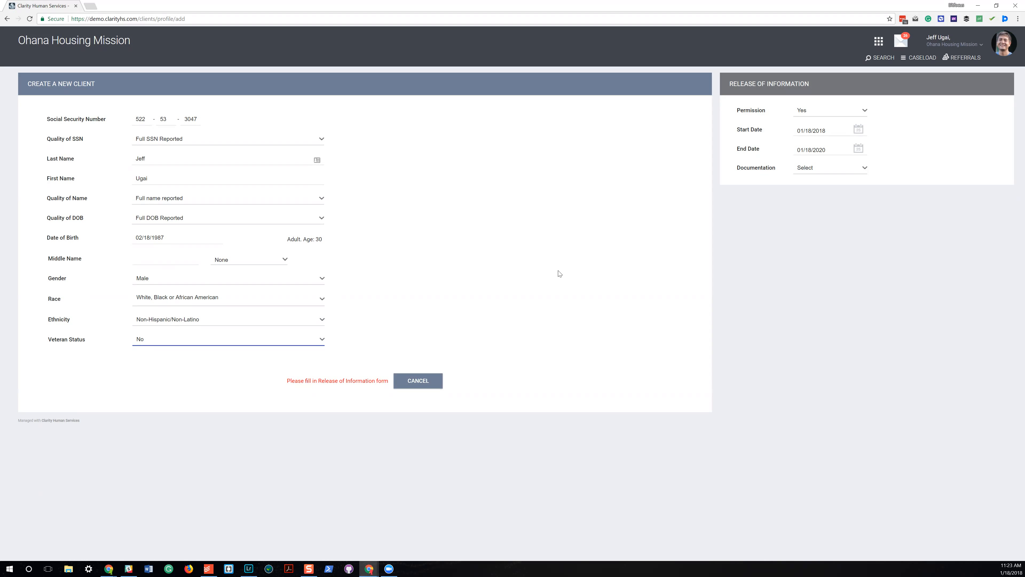
Set the release of information documentation to Electronic Signature and open the e-sign consent form at its signature section.
{"action": "left_click", "coordinate": [820, 168]}
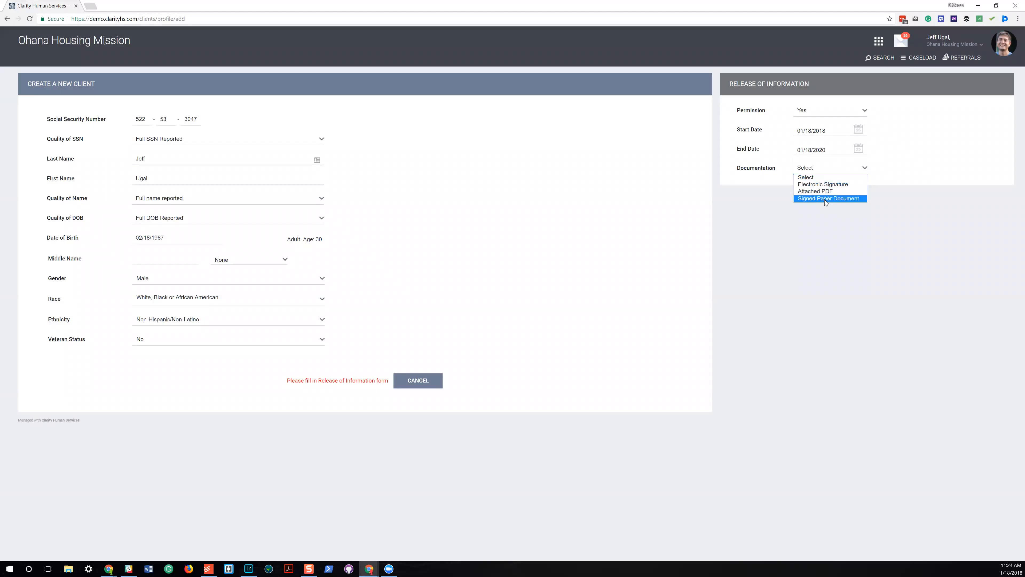
{"action": "left_click", "coordinate": [831, 184]}
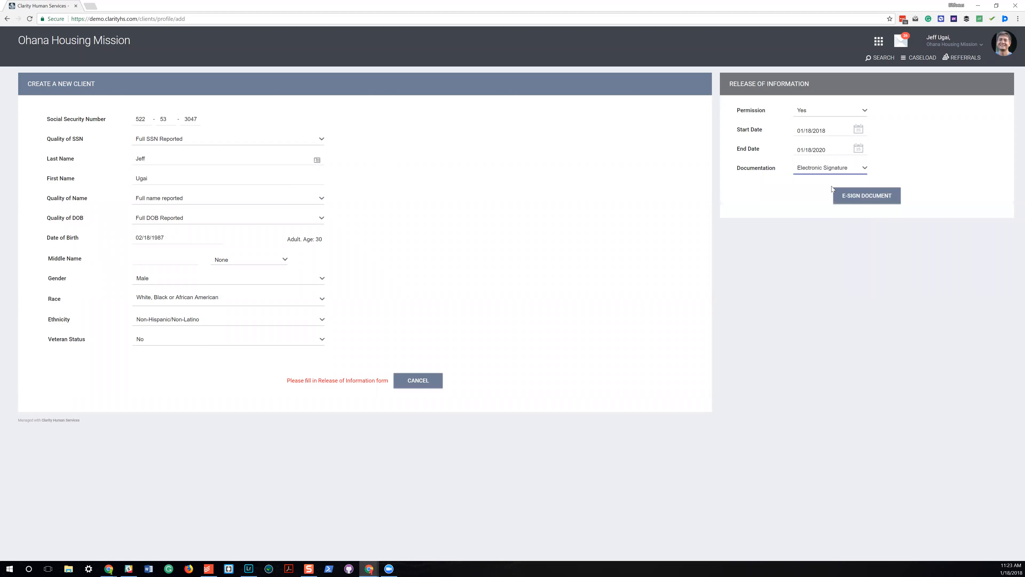
{"action": "left_click", "coordinate": [862, 206]}
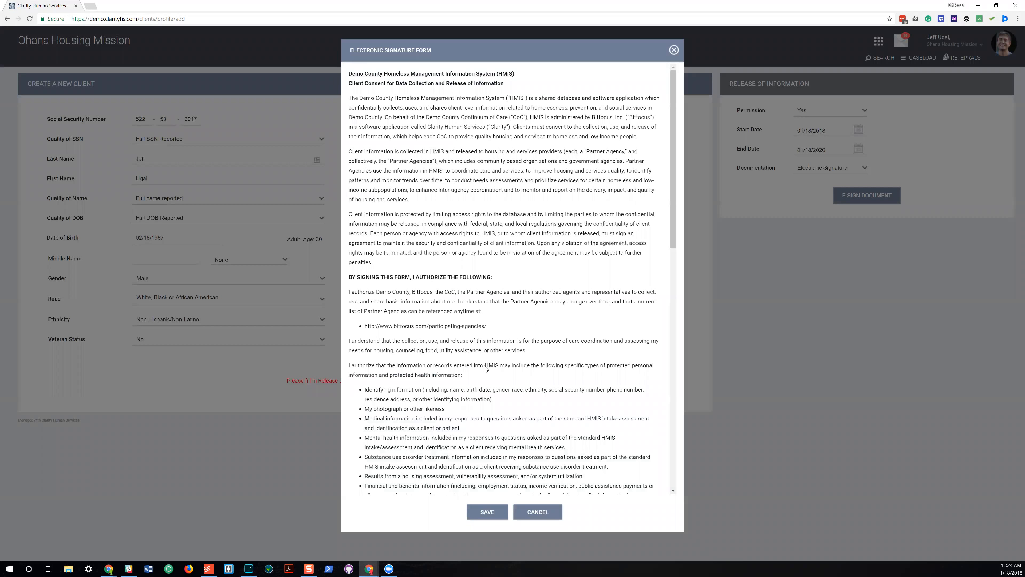
{"action": "scroll", "coordinate": [672, 219], "scroll_direction": "down", "scroll_amount": 5}
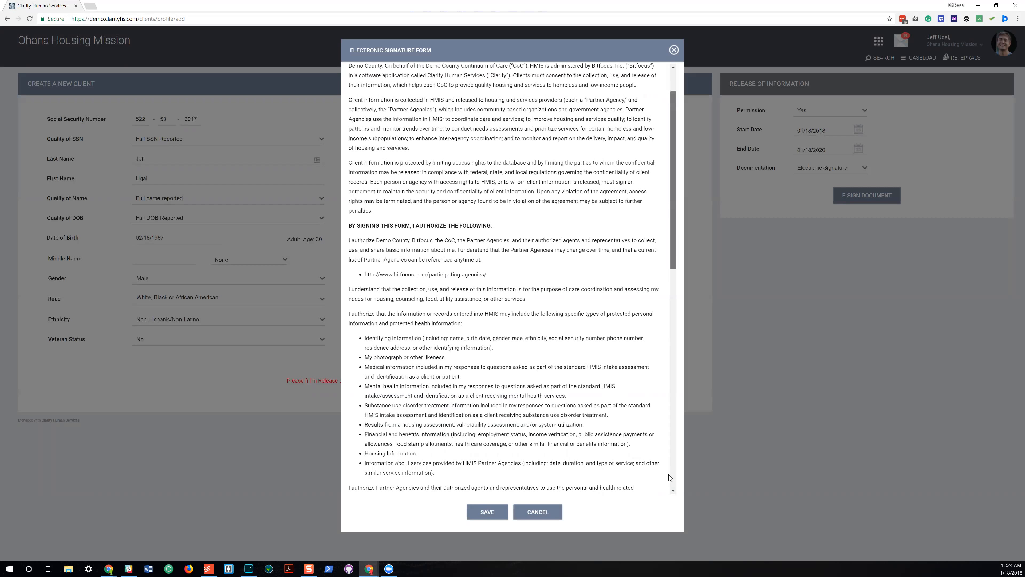
{"action": "left_click_drag", "start_coordinate": [667, 132], "coordinate": [668, 125]}
{"action": "scroll", "coordinate": [664, 466], "scroll_direction": "down", "scroll_amount": 14}
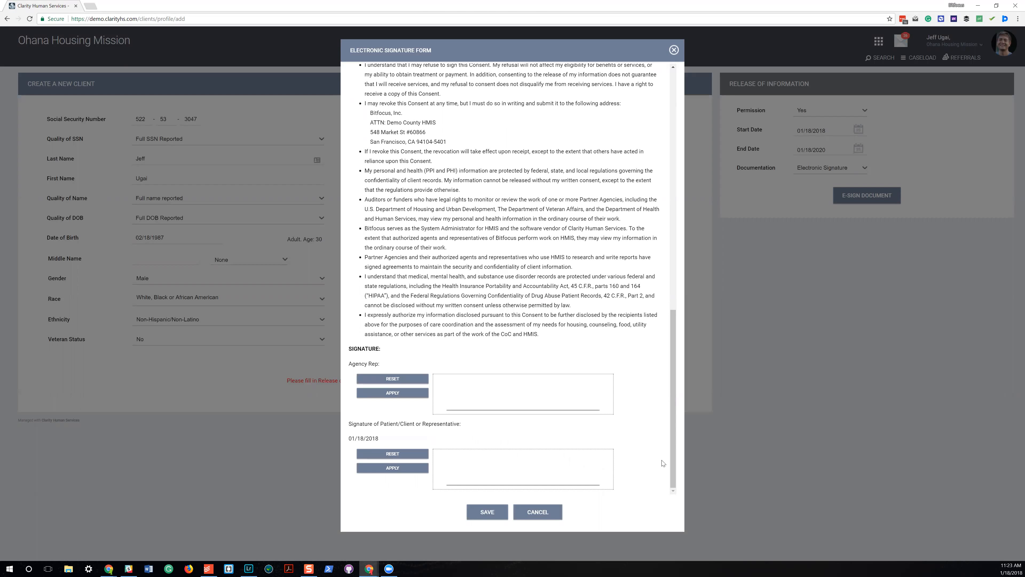
Sign and apply the agency rep and client signatures, save the form and add the client record.
{"action": "mouse_move", "coordinate": [458, 403]}
{"action": "left_mouse_down"}
{"action": "mouse_move", "coordinate": [476, 416]}
{"action": "mouse_move", "coordinate": [529, 384]}
{"action": "left_mouse_up"}
{"action": "left_click_drag", "start_coordinate": [466, 470], "coordinate": [551, 482]}
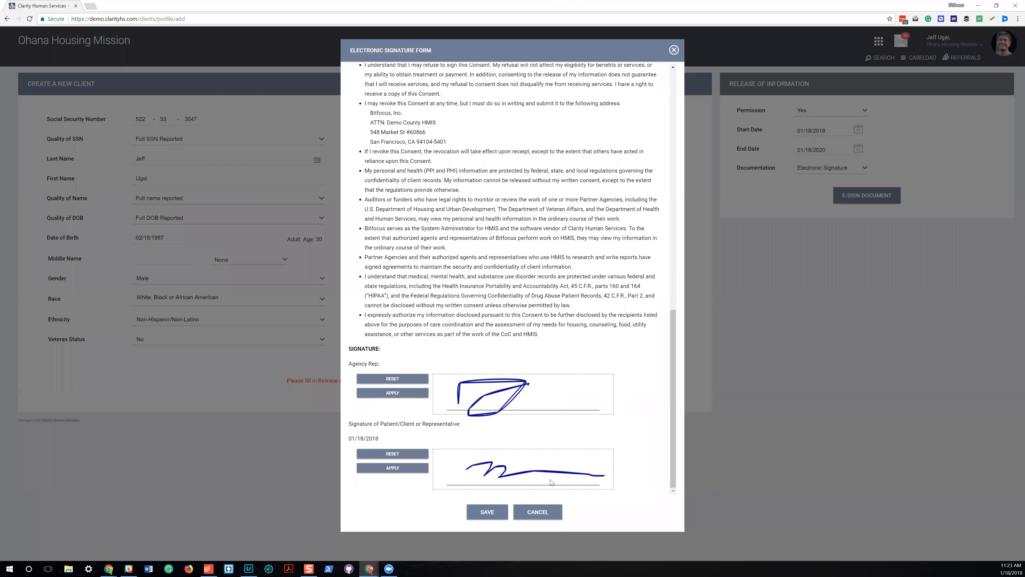
{"action": "left_click", "coordinate": [392, 467]}
{"action": "left_click", "coordinate": [400, 394]}
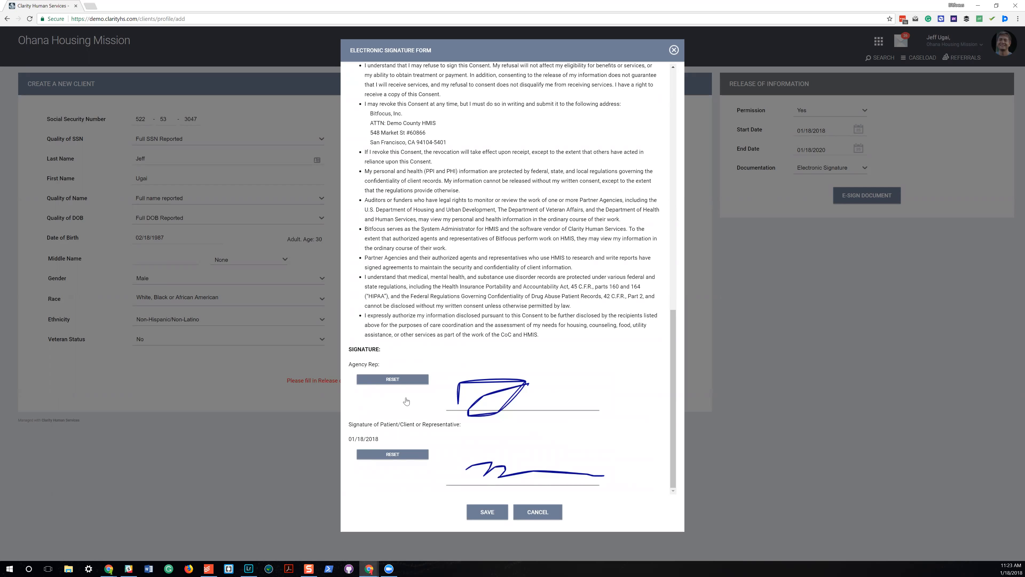
{"action": "left_click", "coordinate": [487, 511]}
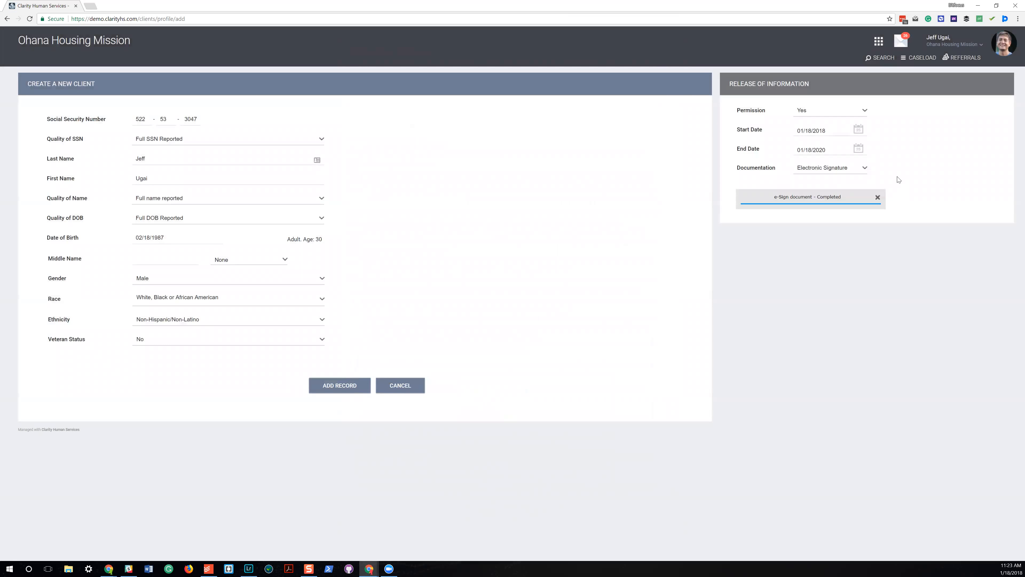
{"action": "left_click", "coordinate": [341, 388]}
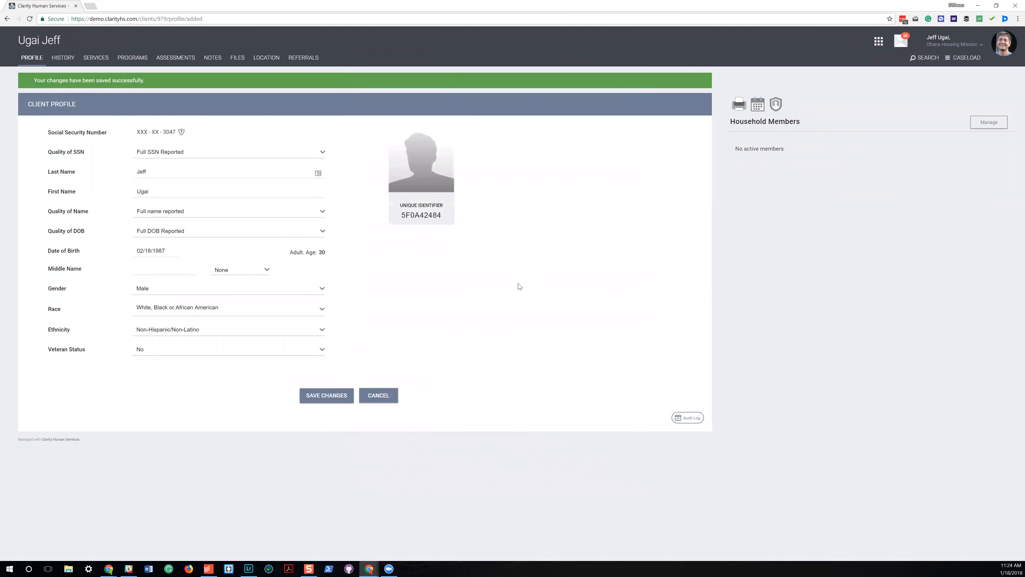
Examine the new client's privacy and release of information page, the appointment form and the available client reports.
{"action": "left_click", "coordinate": [777, 107]}
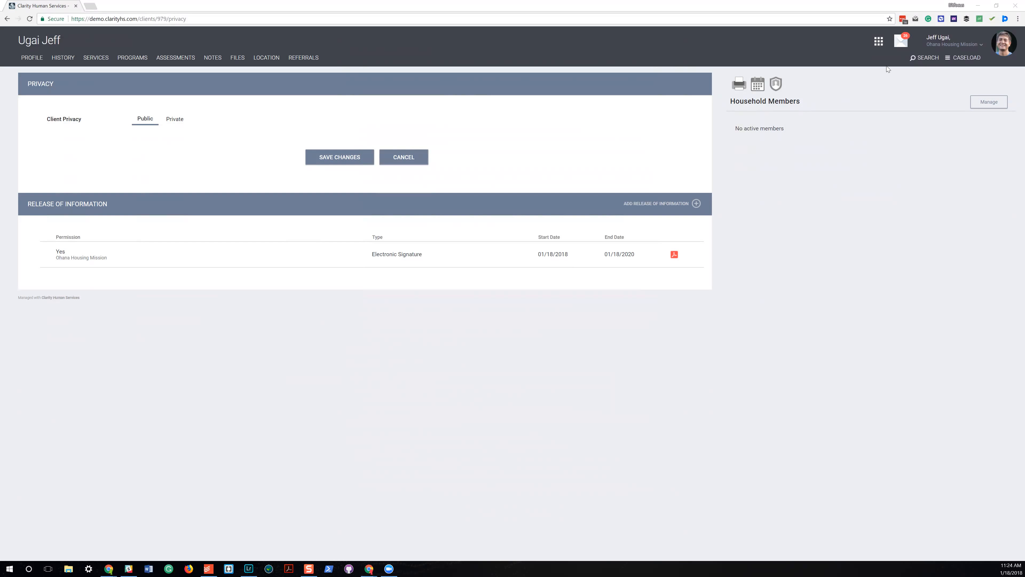
{"action": "left_click", "coordinate": [758, 84]}
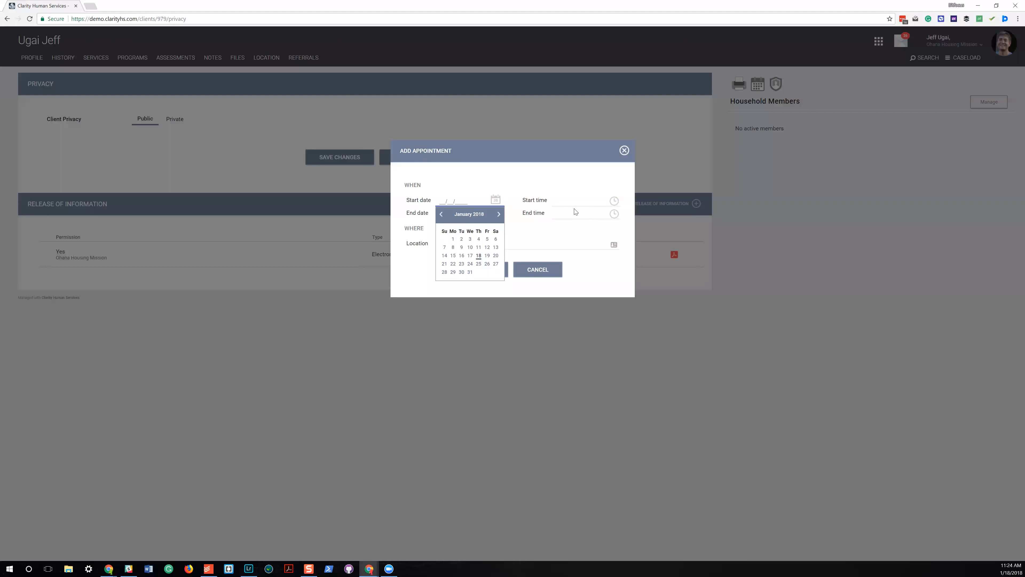
{"action": "left_click", "coordinate": [622, 153]}
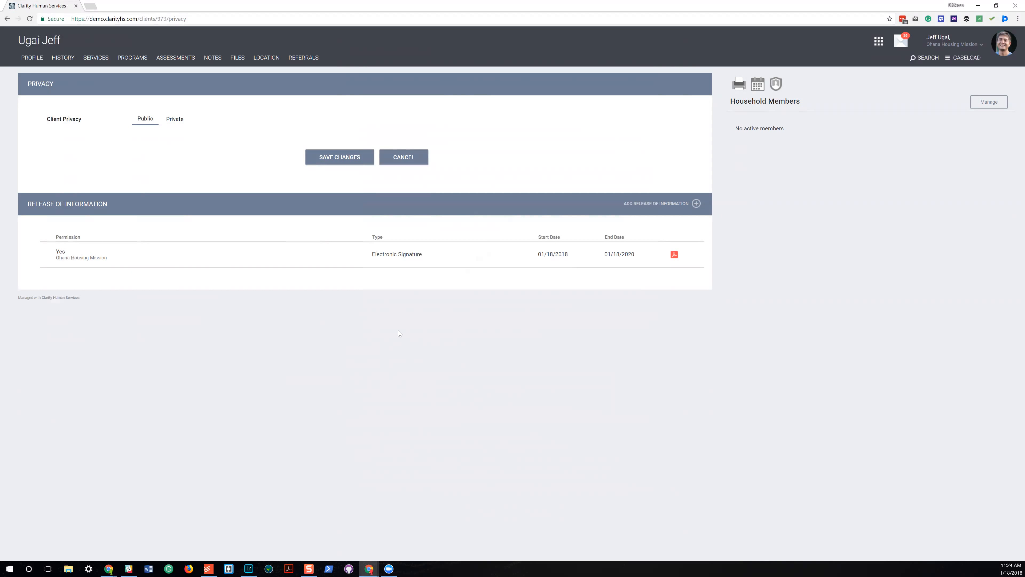
{"action": "mouse_move", "coordinate": [577, 264]}
{"action": "left_click", "coordinate": [739, 85]}
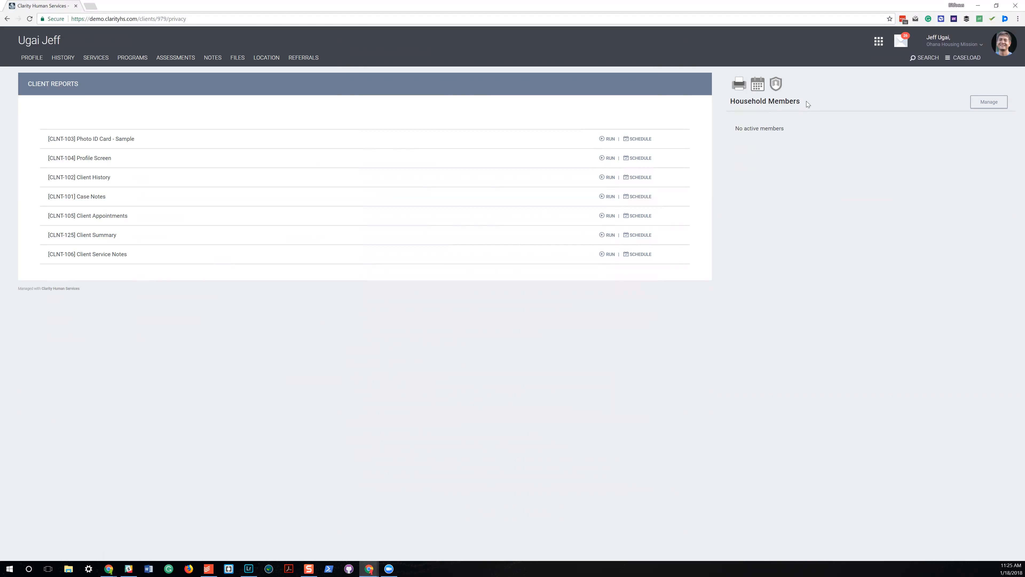
Return to the client search and open household management for the second client in the recent searches.
{"action": "left_click", "coordinate": [936, 62]}
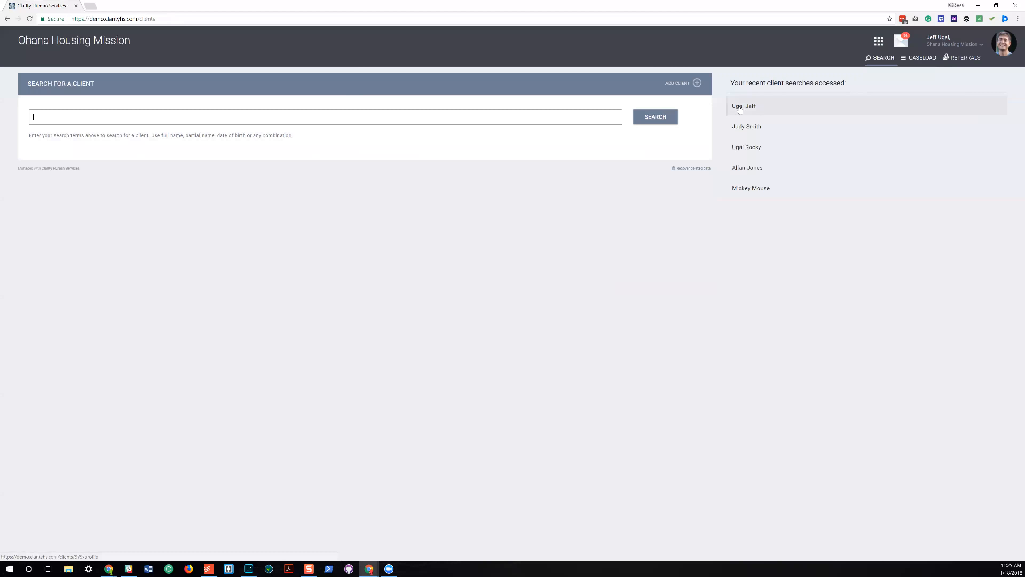
{"action": "left_click", "coordinate": [758, 130]}
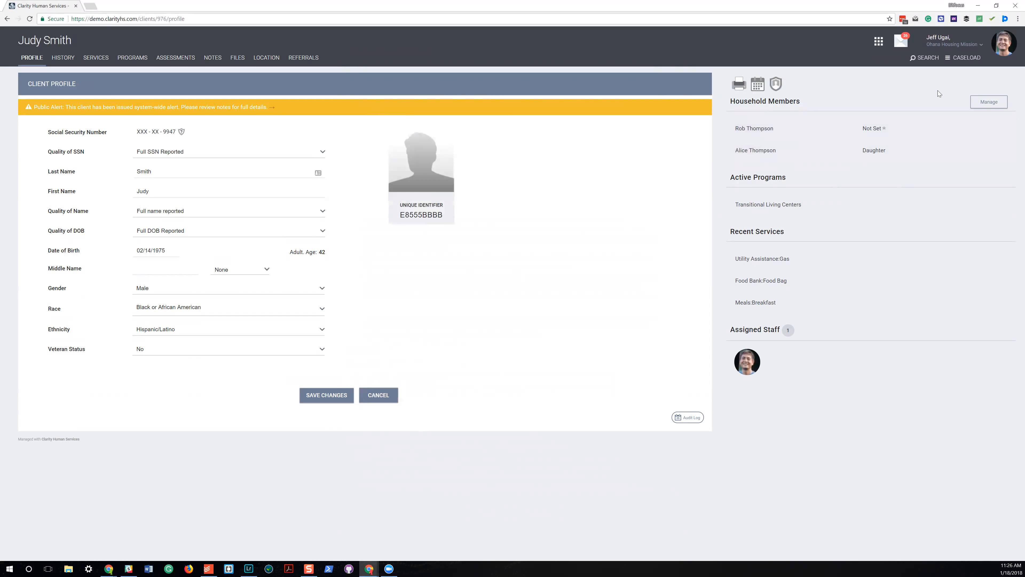
{"action": "left_click", "coordinate": [997, 104]}
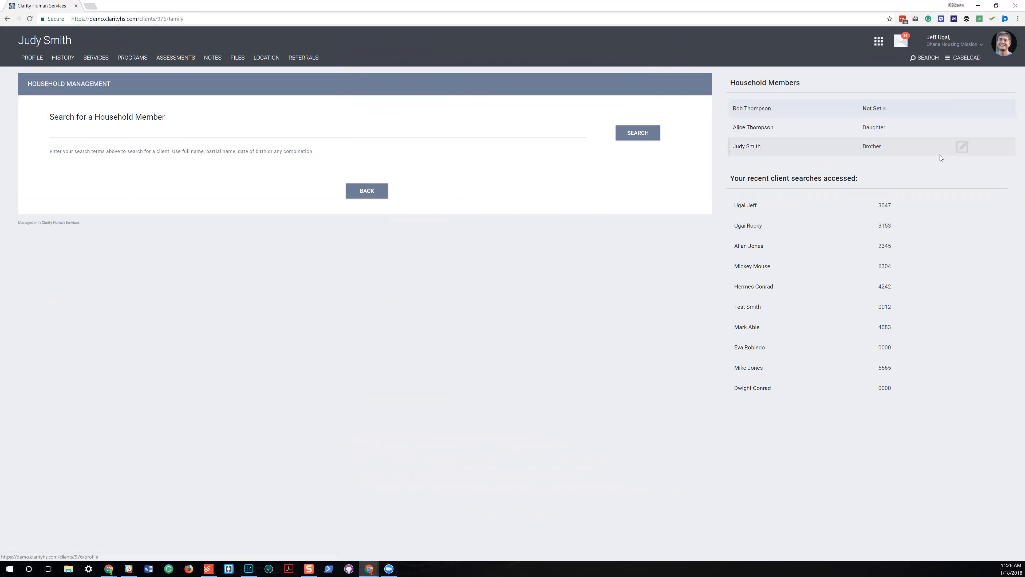
Set the current client's household member type to Wife and save the change.
{"action": "left_click", "coordinate": [964, 147]}
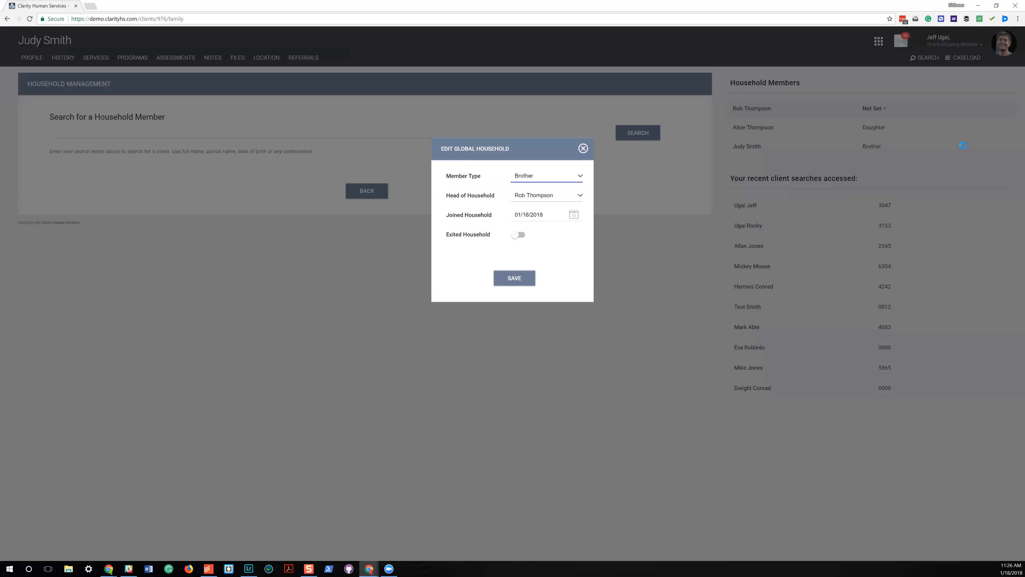
{"action": "left_click", "coordinate": [554, 176]}
{"action": "left_click", "coordinate": [554, 187]}
{"action": "left_click", "coordinate": [555, 178]}
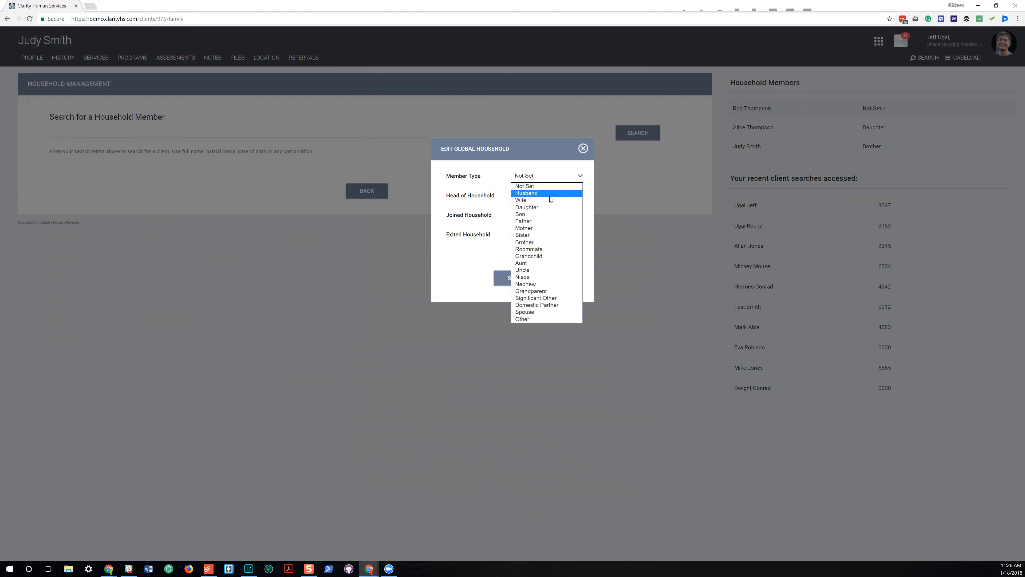
{"action": "left_click", "coordinate": [551, 194]}
{"action": "left_click", "coordinate": [523, 277]}
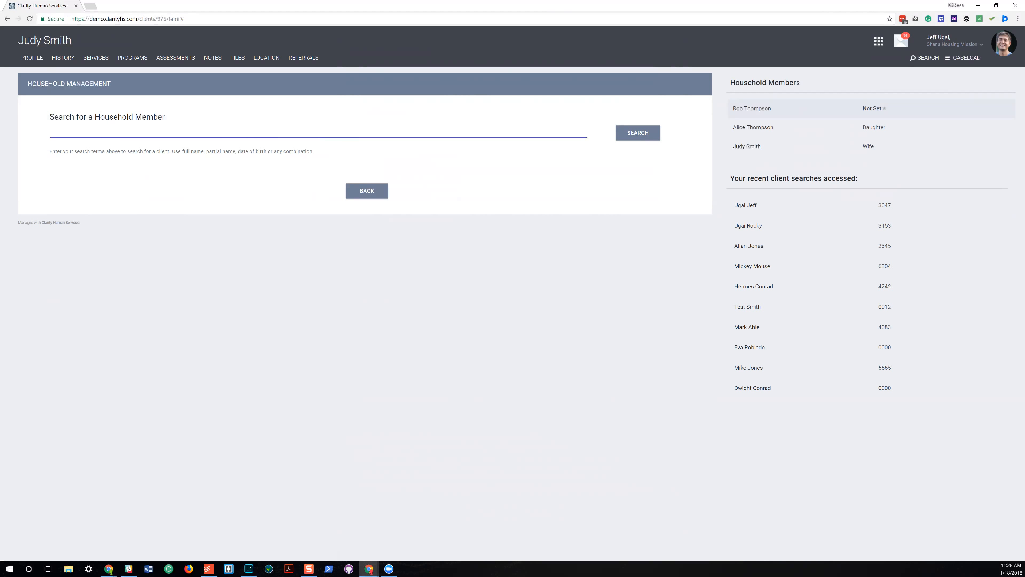
Search for a household member by partial first name and examine the join household form for the first match.
{"action": "type", "text": "mick"}
{"action": "key", "text": "Return"}
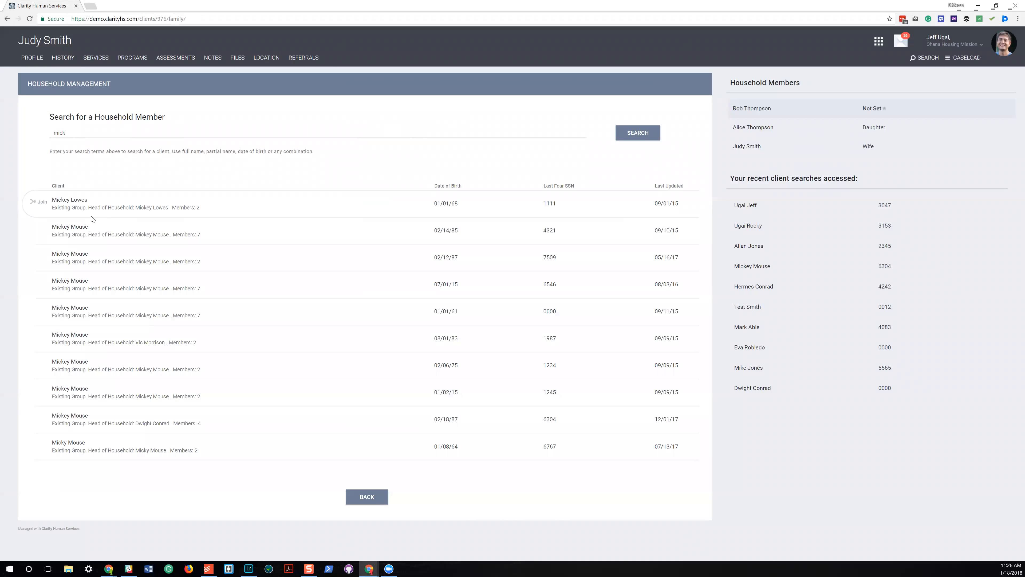
{"action": "left_click", "coordinate": [40, 201]}
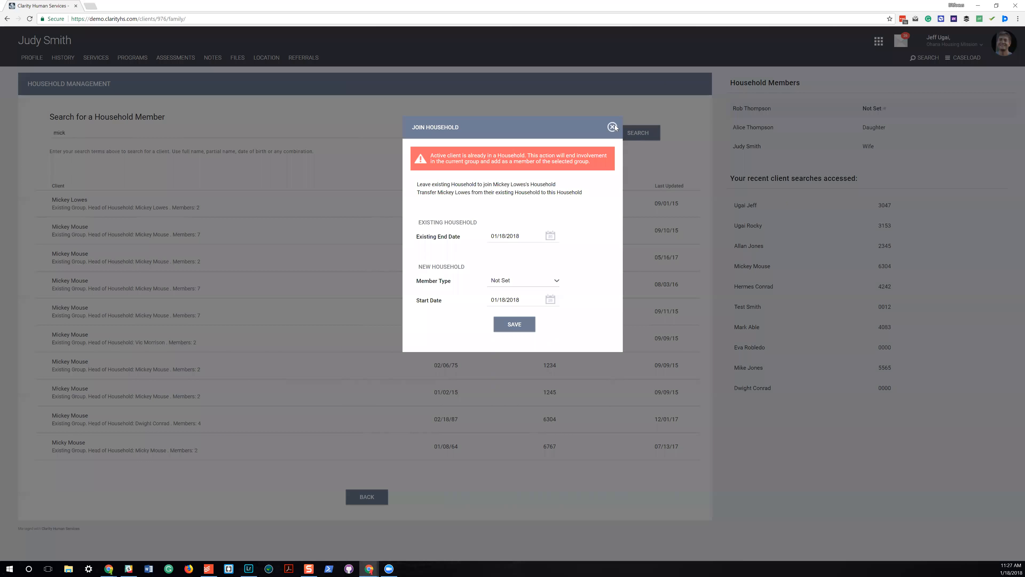
{"action": "left_click", "coordinate": [613, 127]}
Examine the client's available programs, including the details of Walk-In Services Program and Housing and Resident Services – Supportive Housing.
{"action": "left_click", "coordinate": [132, 57]}
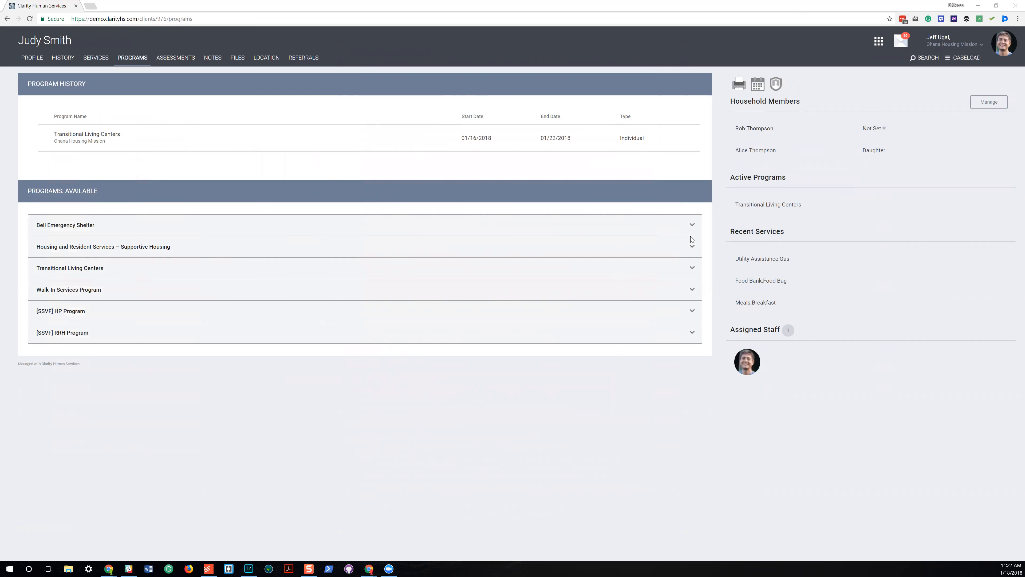
{"action": "left_click", "coordinate": [692, 227]}
{"action": "left_click", "coordinate": [692, 291]}
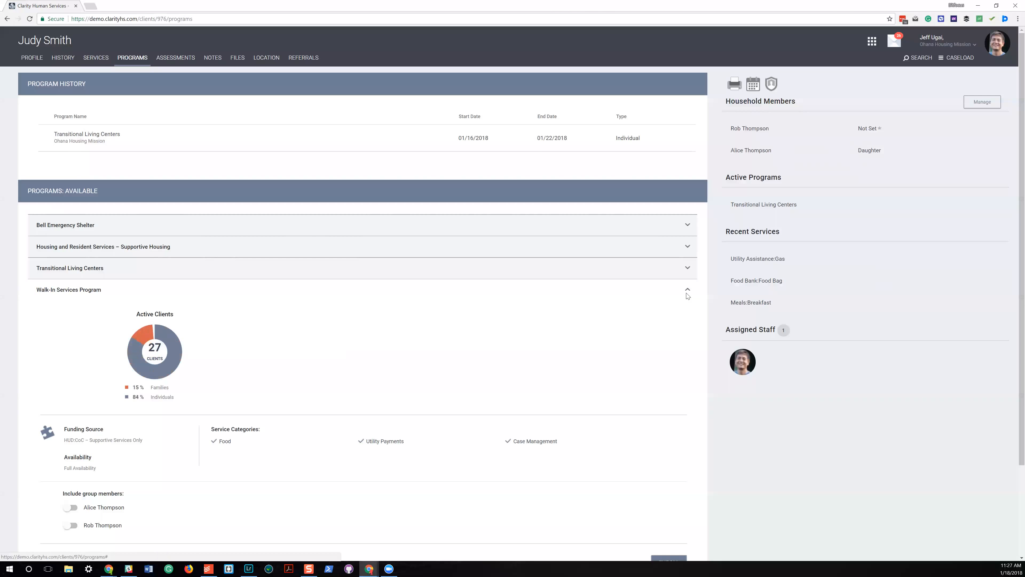
{"action": "scroll", "coordinate": [169, 259], "scroll_direction": "down", "scroll_amount": 3}
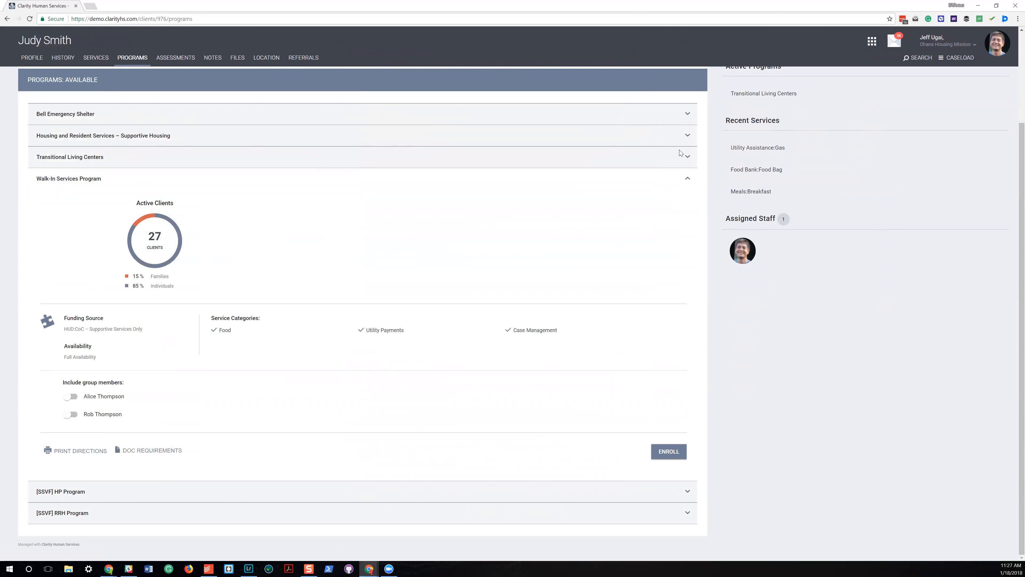
{"action": "left_click", "coordinate": [688, 157]}
{"action": "left_click", "coordinate": [688, 159]}
{"action": "left_click", "coordinate": [688, 137]}
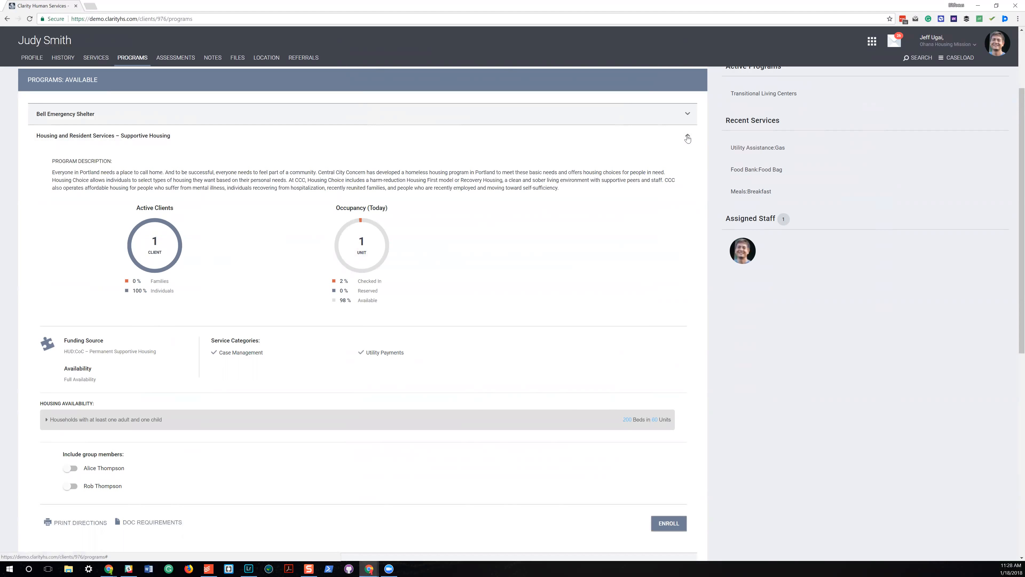
{"action": "left_click", "coordinate": [687, 139]}
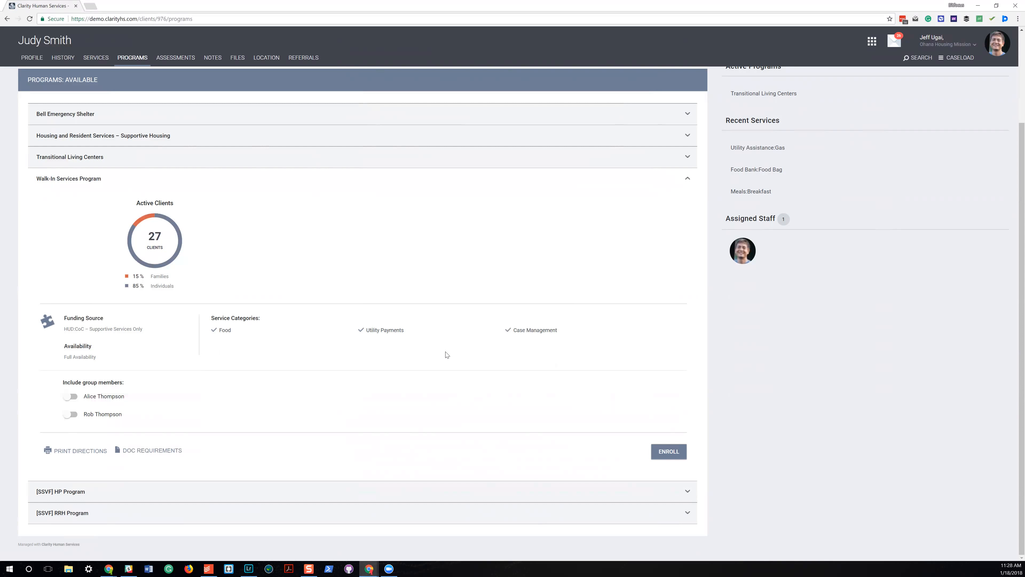
{"action": "left_click", "coordinate": [71, 396]}
{"action": "left_click", "coordinate": [73, 414]}
{"action": "left_click", "coordinate": [72, 396]}
{"action": "left_click", "coordinate": [72, 415]}
Enroll the client individually in the Walk-In Services Program with project start date 01/19/2018 and dismiss the automatic services notice.
{"action": "left_click", "coordinate": [677, 455]}
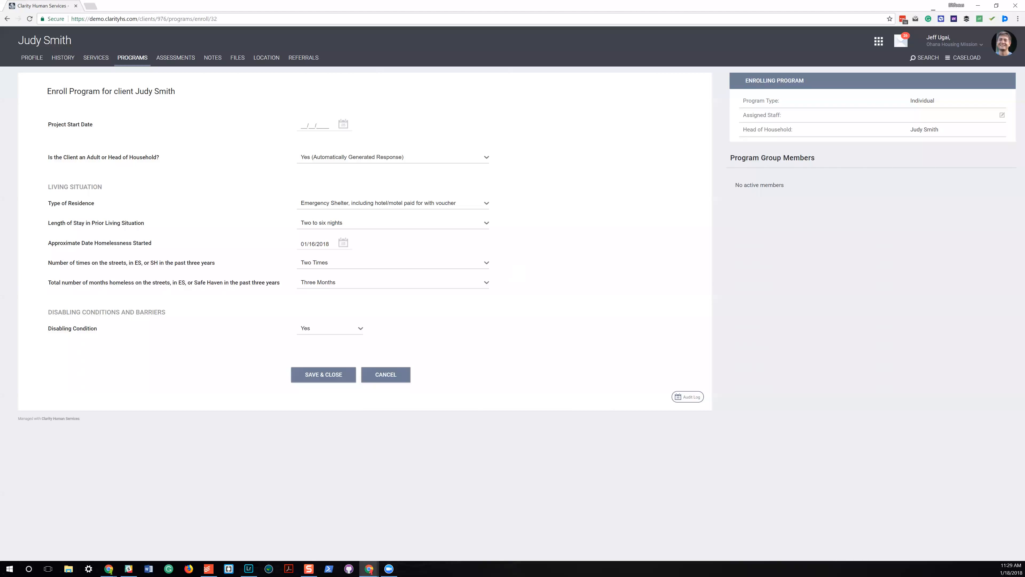
{"action": "left_click", "coordinate": [344, 124]}
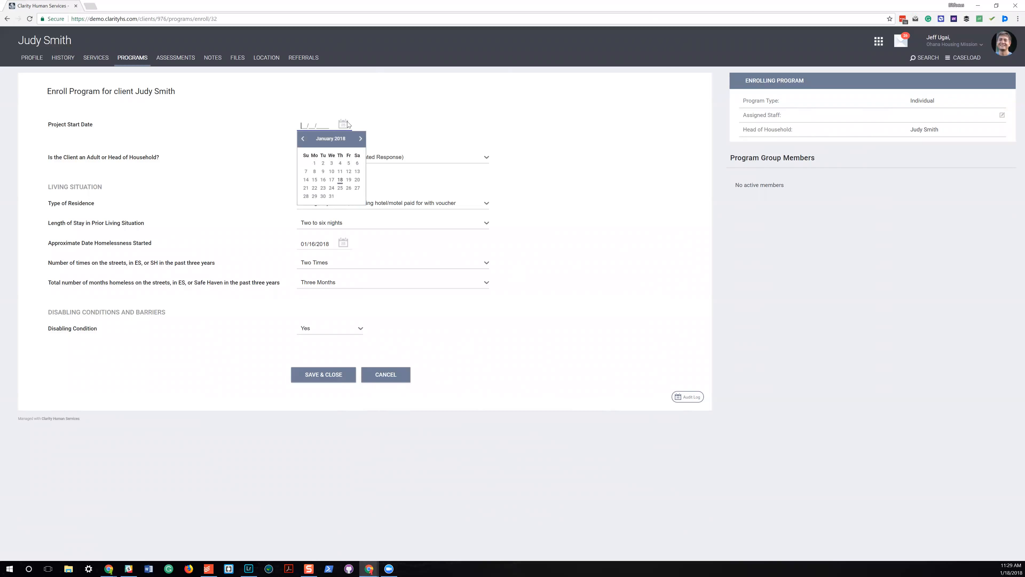
{"action": "left_click", "coordinate": [349, 180]}
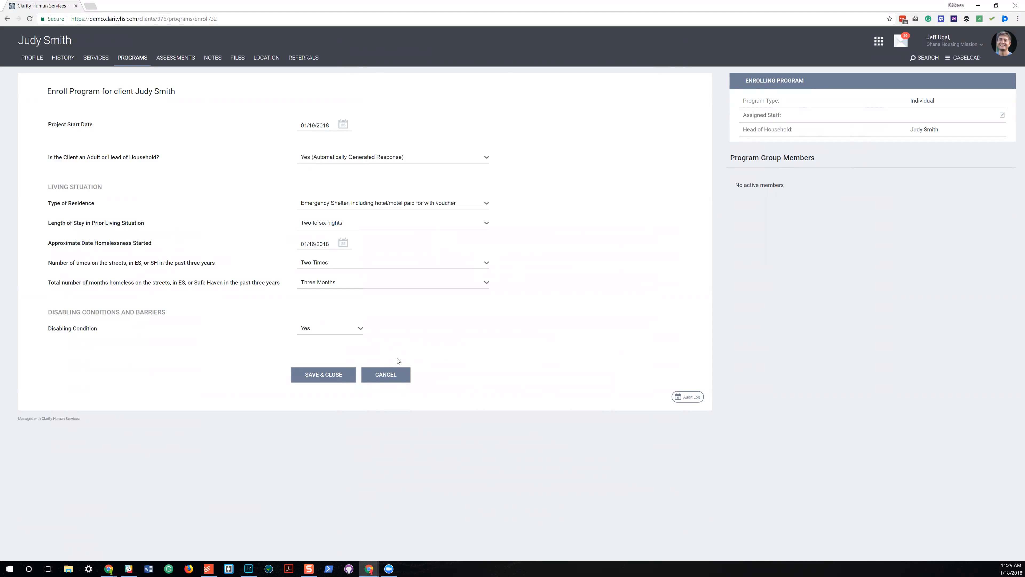
{"action": "left_click", "coordinate": [321, 376]}
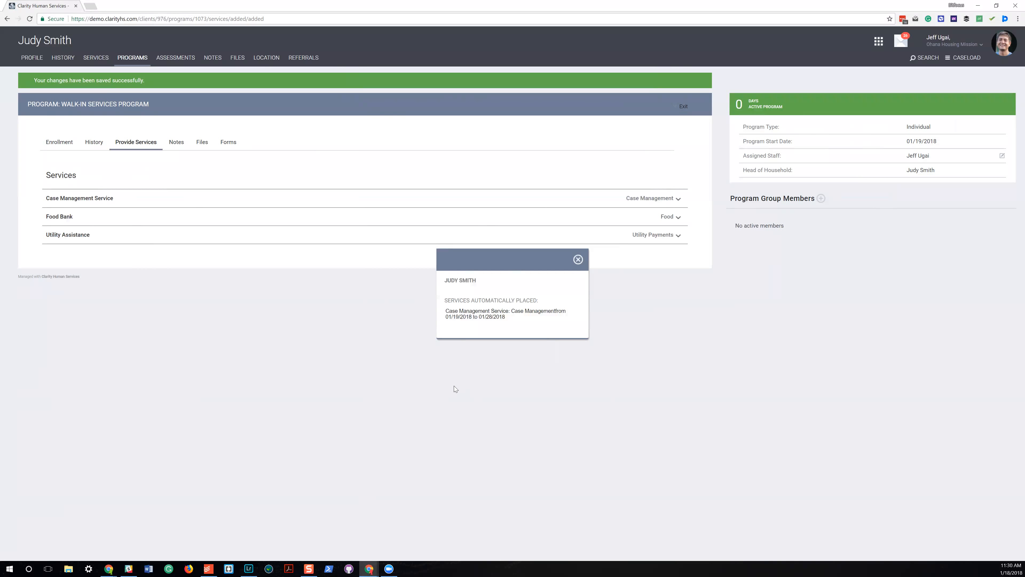
{"action": "left_click", "coordinate": [578, 260]}
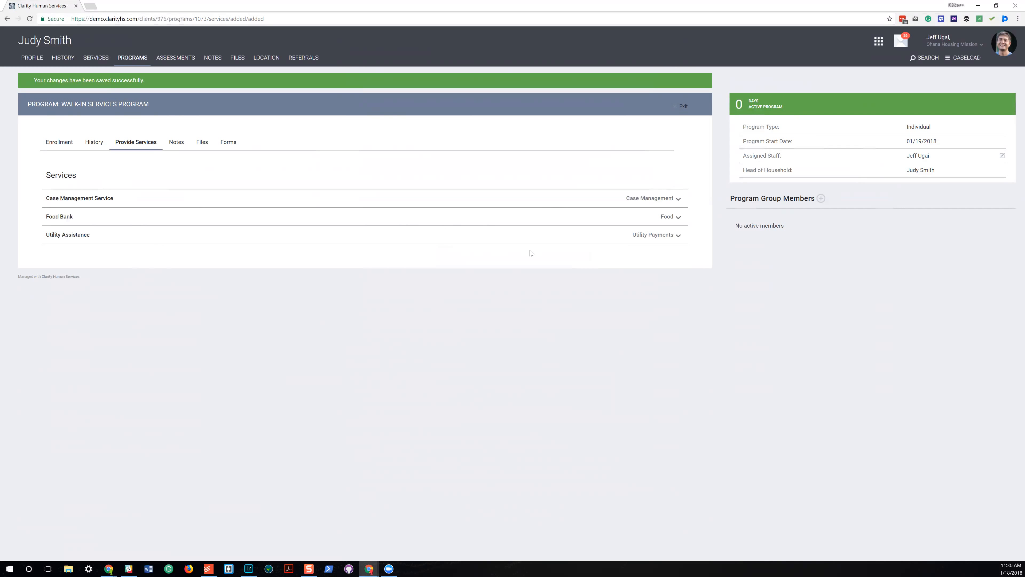
Record a Water utility assistance service with a 20.00 expense, SCC Utility Fund as funding source and the note "Service notes here".
{"action": "left_click", "coordinate": [645, 235]}
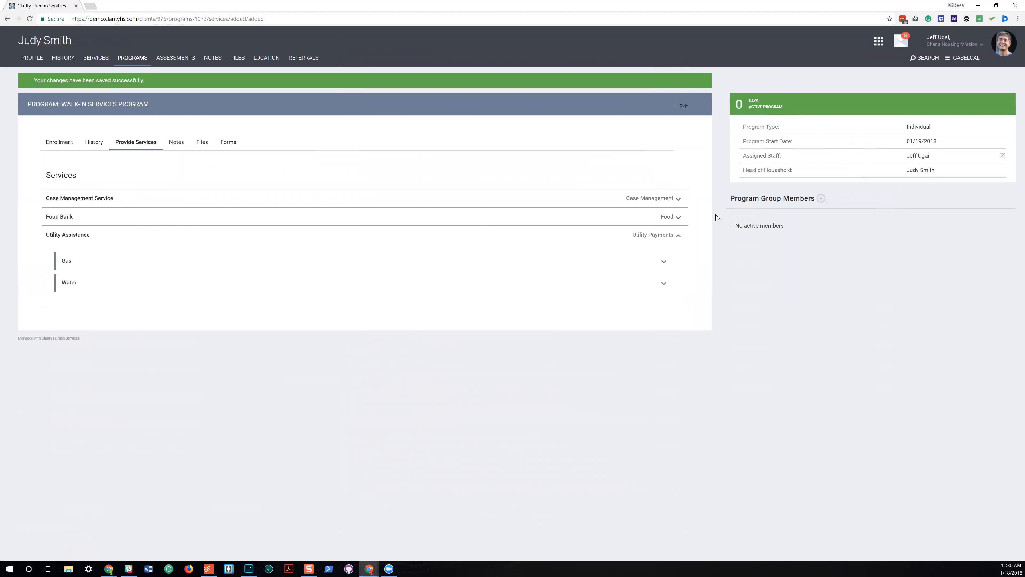
{"action": "left_click", "coordinate": [664, 283]}
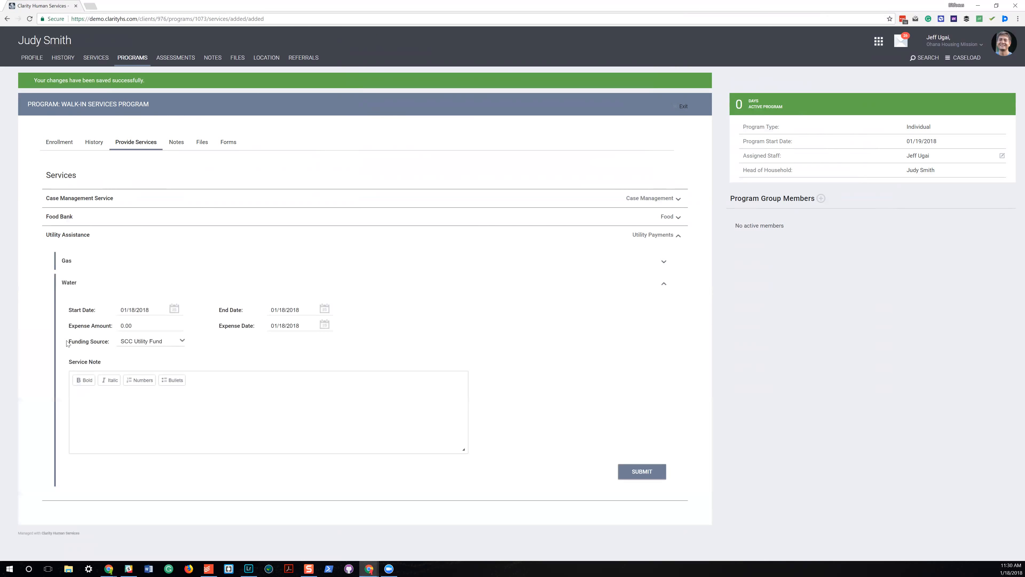
{"action": "left_click", "coordinate": [123, 326]}
{"action": "type", "text": "20"}
{"action": "left_click", "coordinate": [156, 338]}
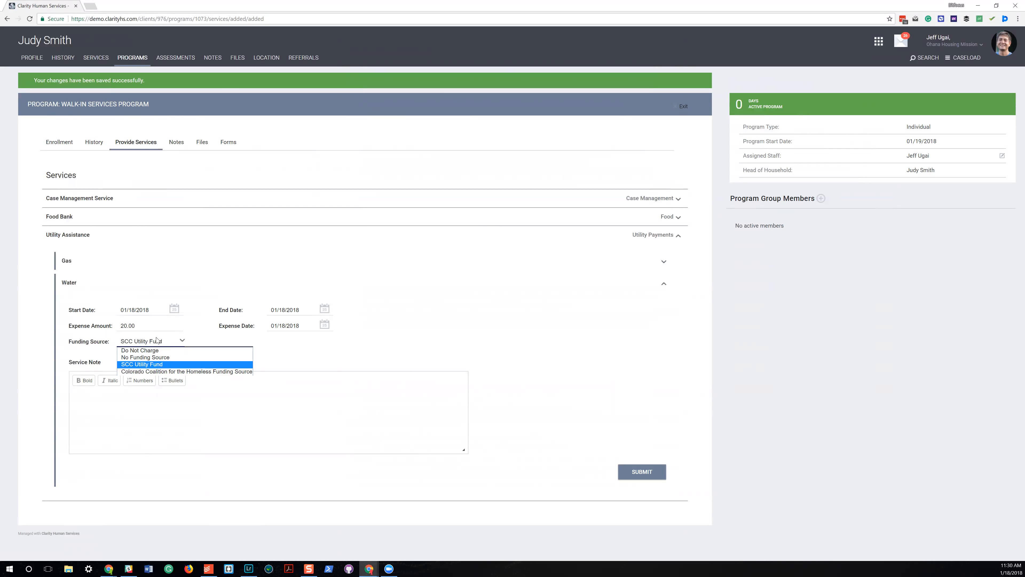
{"action": "left_click", "coordinate": [158, 365]}
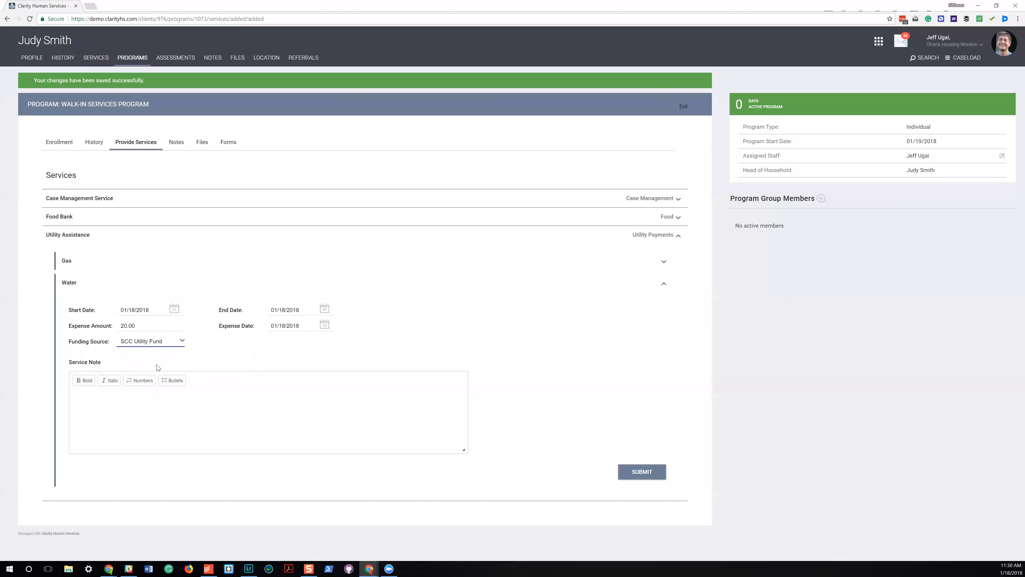
{"action": "key", "text": "Tab"}
{"action": "type", "text": "Service notes"}
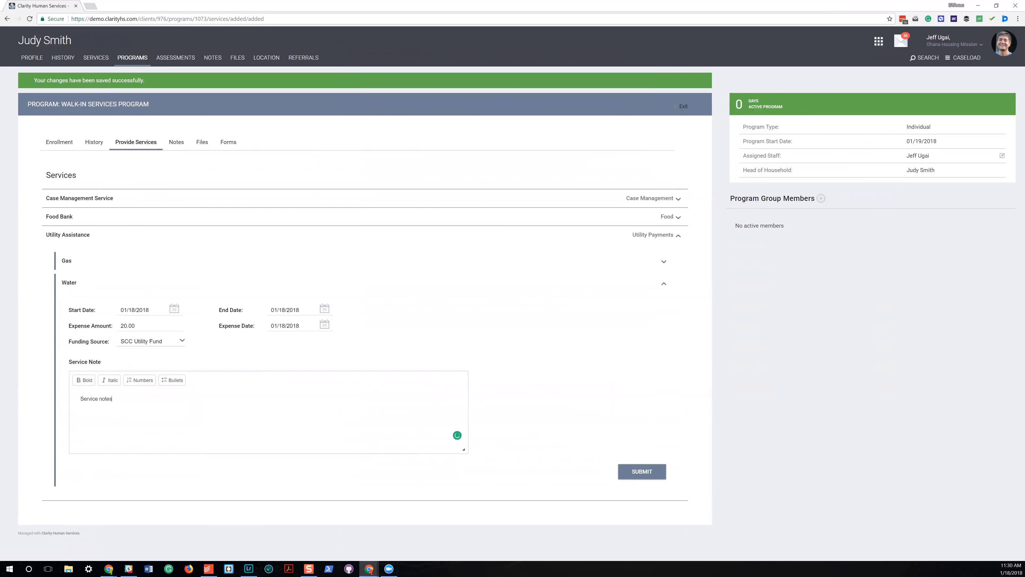
{"action": "type", "text": " here"}
{"action": "left_click", "coordinate": [639, 472]}
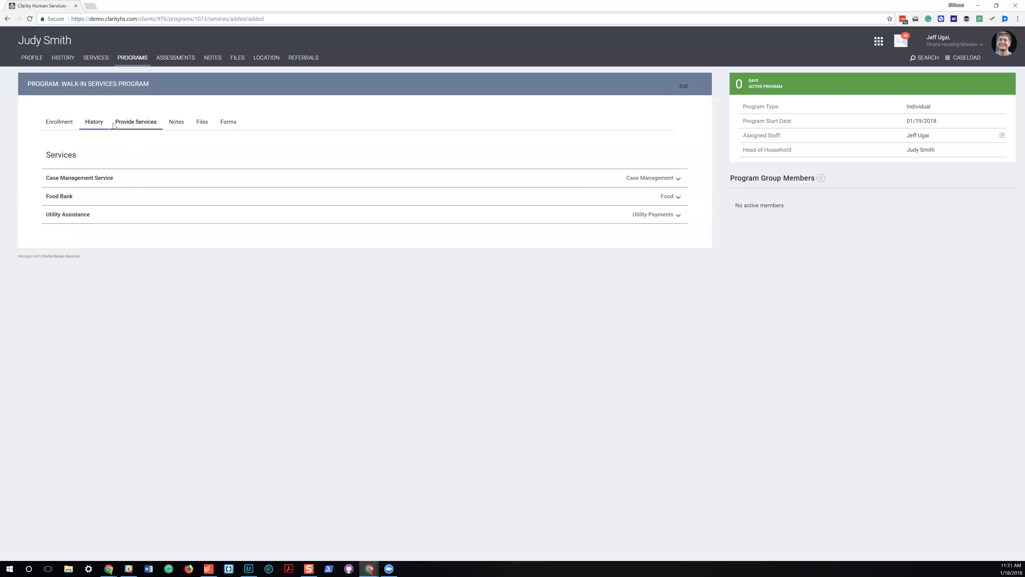
Examine the program's service history and the new program note form with its time tracking options.
{"action": "left_click", "coordinate": [96, 126]}
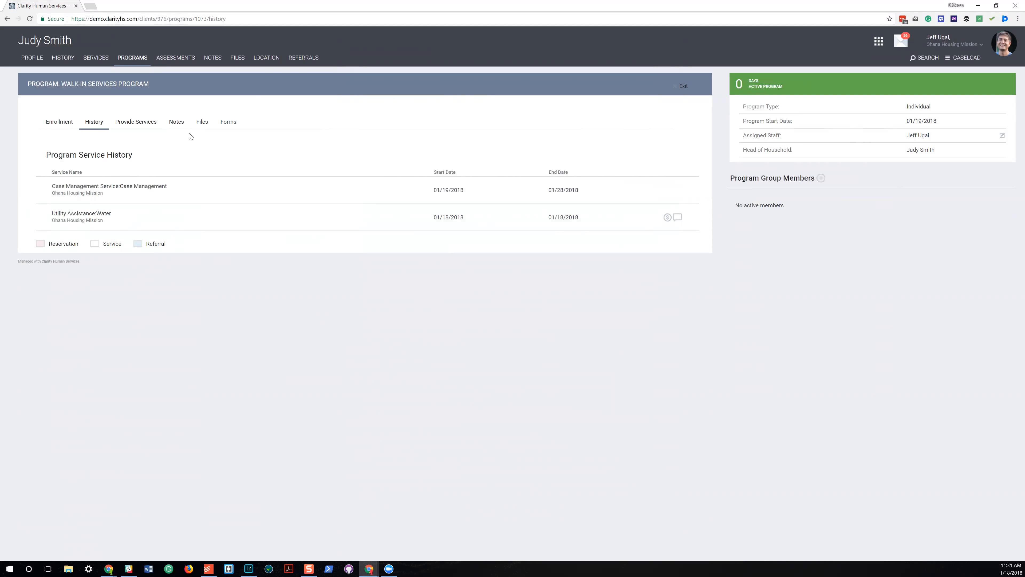
{"action": "left_click", "coordinate": [182, 123]}
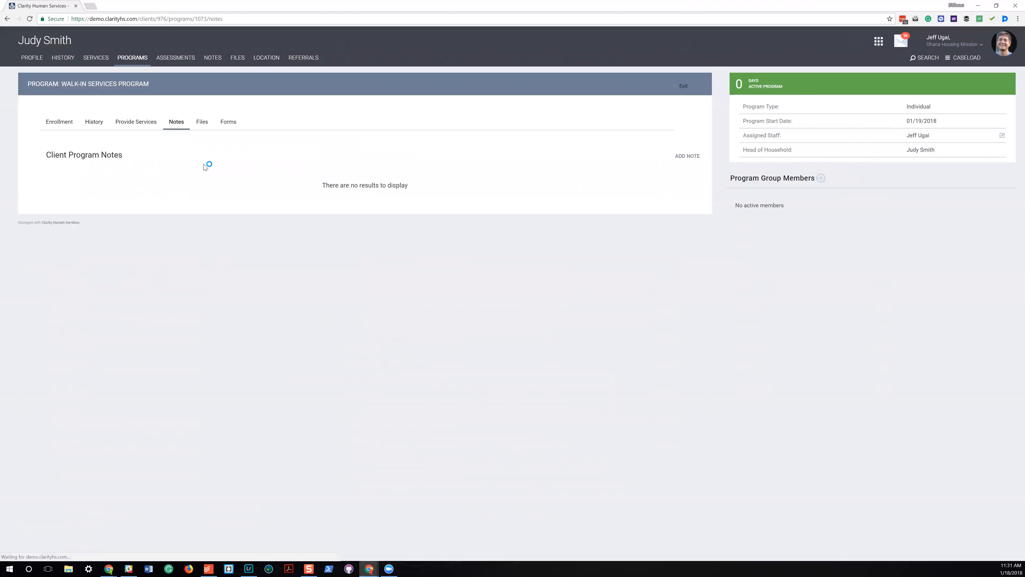
{"action": "left_click", "coordinate": [688, 156]}
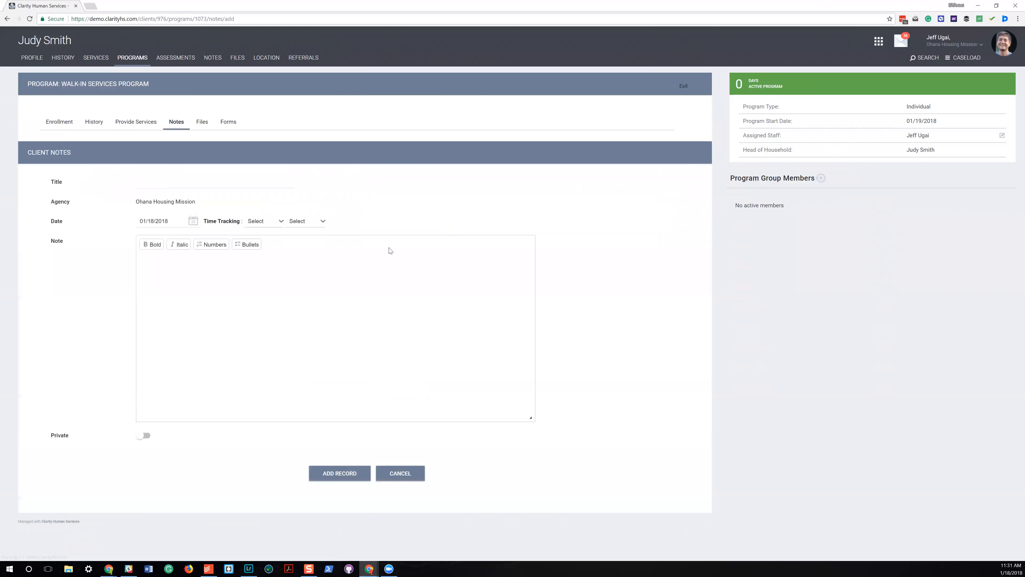
{"action": "left_click", "coordinate": [266, 220]}
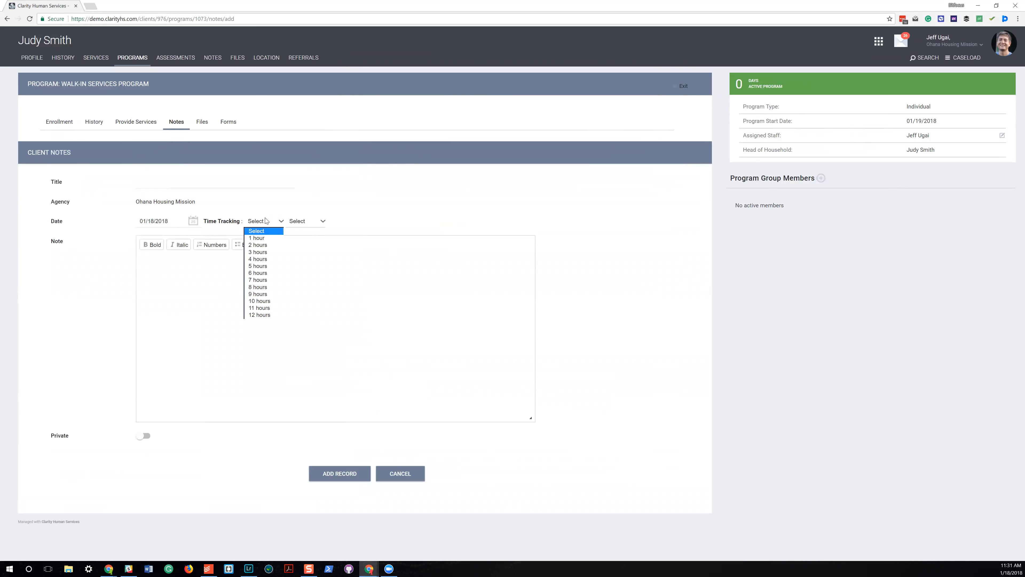
{"action": "left_click", "coordinate": [306, 221]}
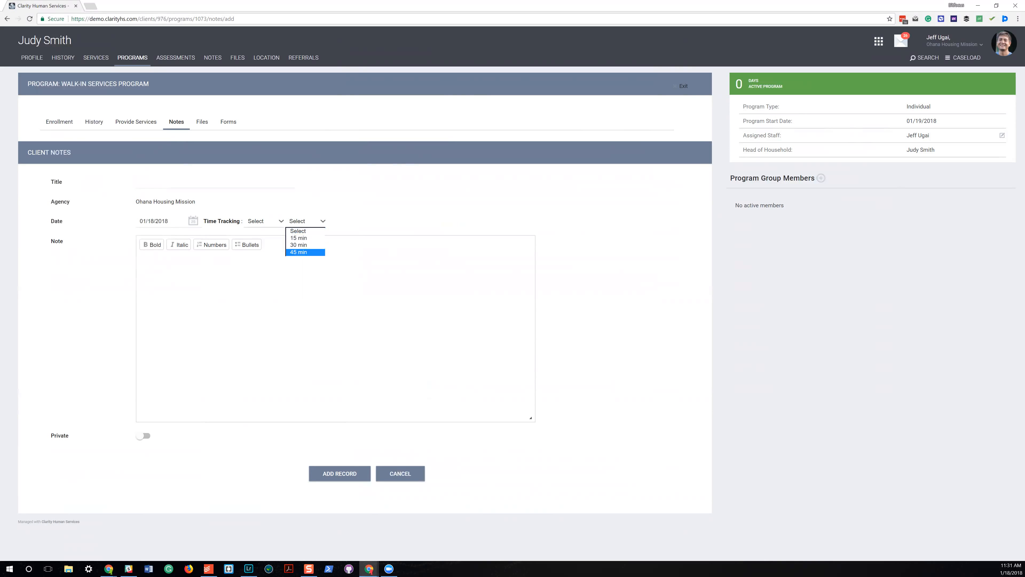
{"action": "left_click", "coordinate": [148, 263]}
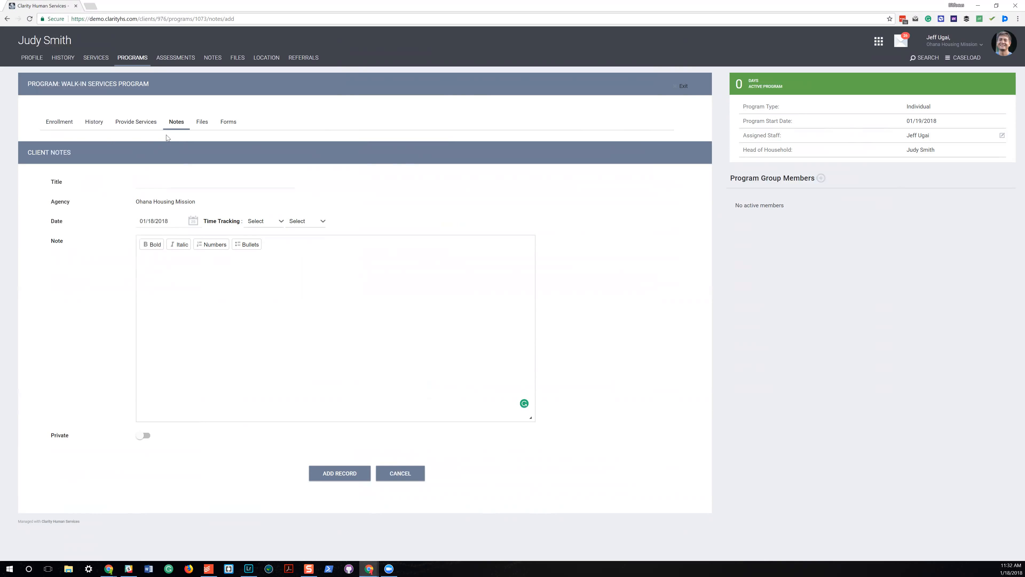
Add end_user_timelines.pdf to the program files as a private Verification of Disability in the Housing Placement Documentation category.
{"action": "left_click", "coordinate": [203, 125]}
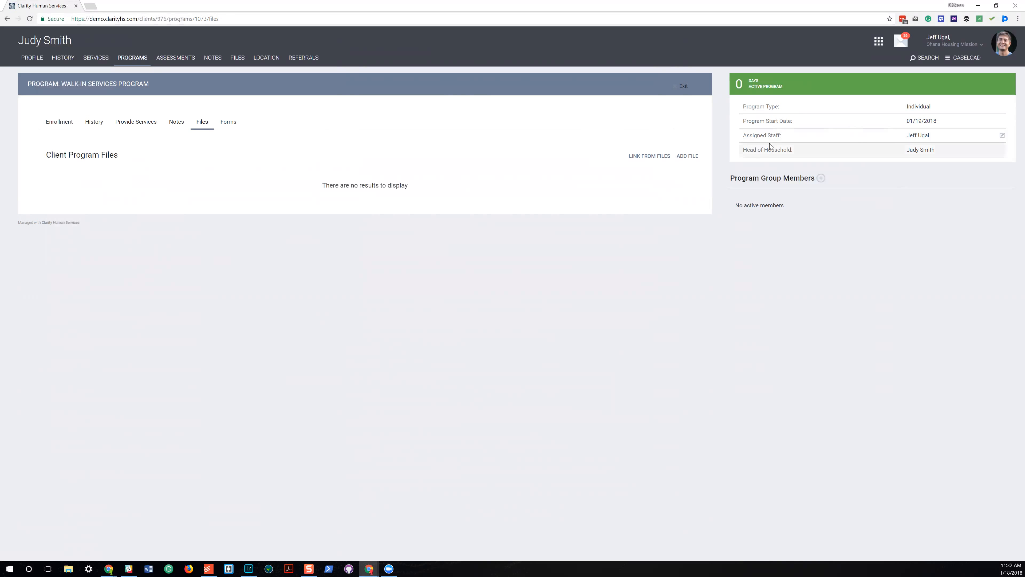
{"action": "left_click", "coordinate": [688, 156]}
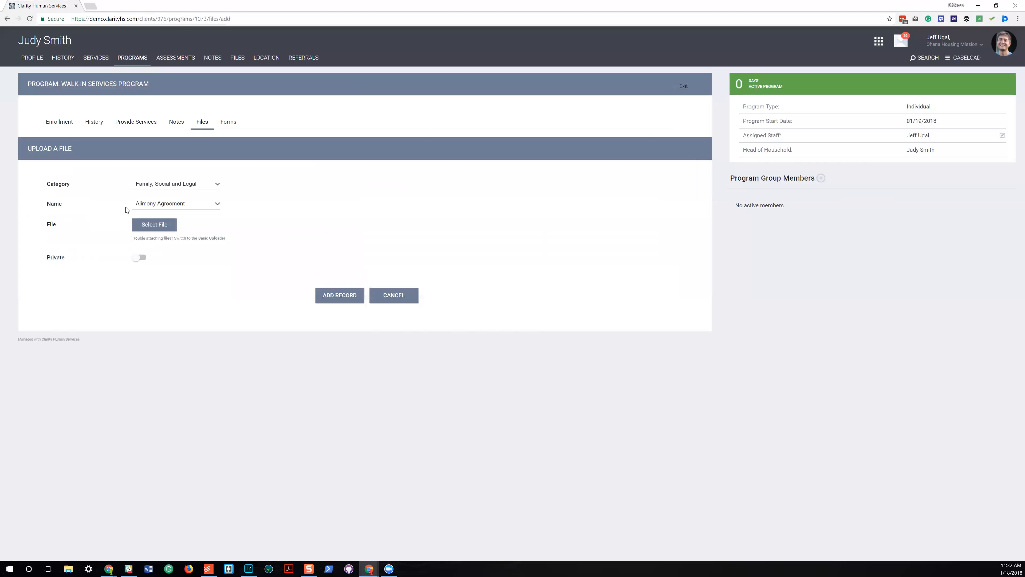
{"action": "left_click", "coordinate": [169, 185]}
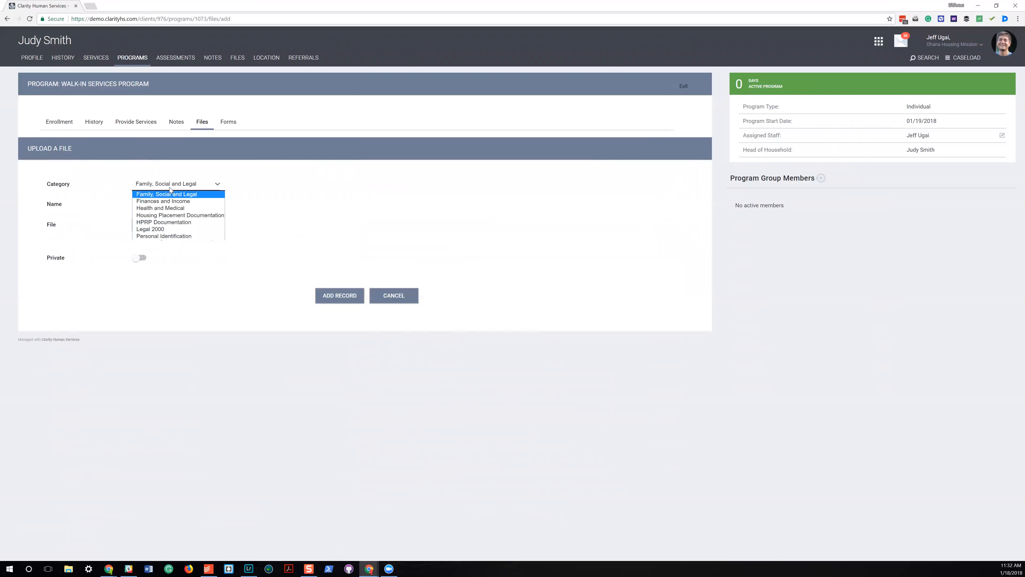
{"action": "left_click", "coordinate": [177, 216]}
{"action": "left_click", "coordinate": [175, 204]}
{"action": "left_click", "coordinate": [176, 210]}
{"action": "left_click", "coordinate": [140, 258]}
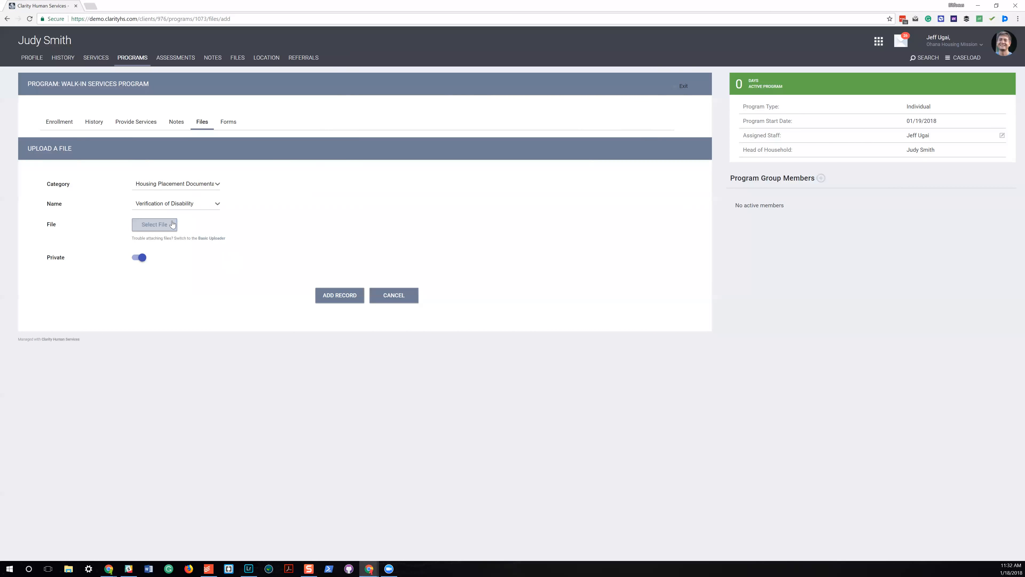
{"action": "left_click", "coordinate": [163, 225]}
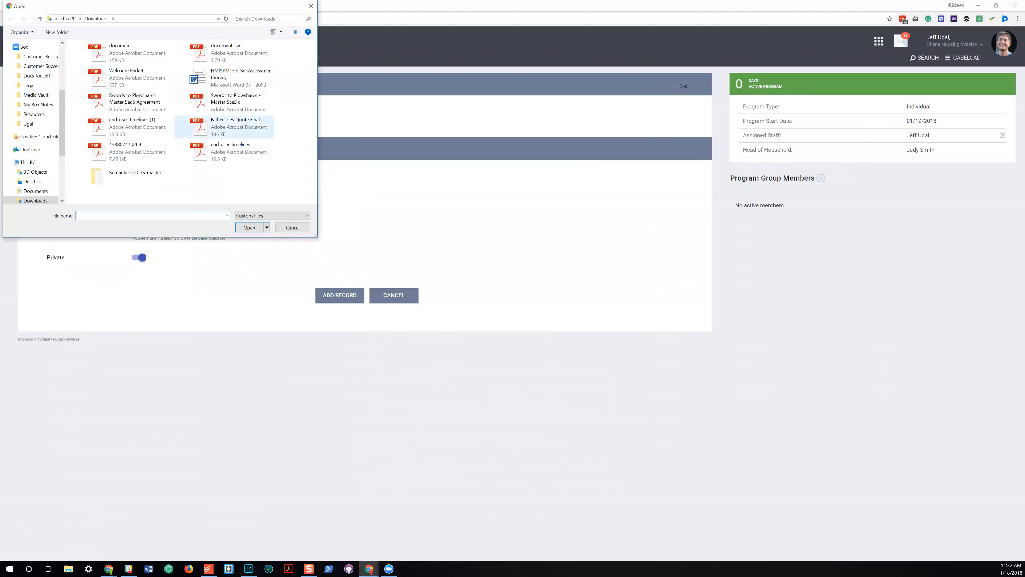
{"action": "double_click", "coordinate": [248, 154]}
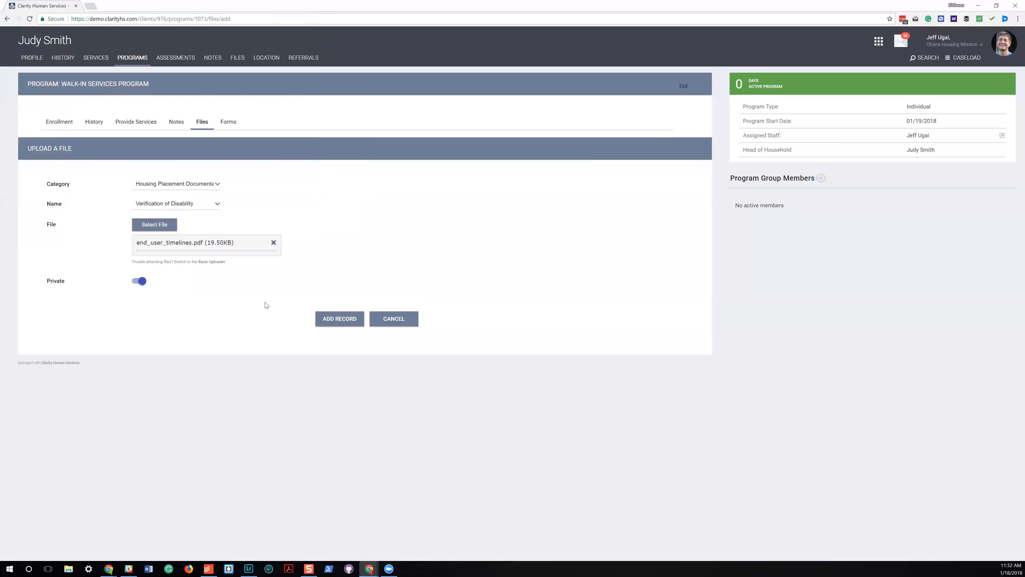
{"action": "left_click", "coordinate": [341, 326]}
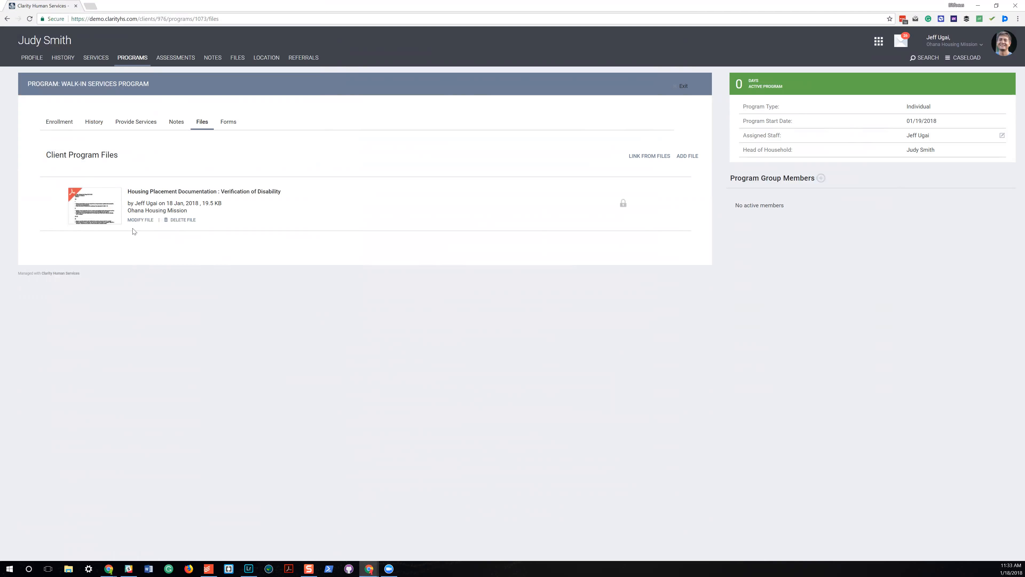
Add a Veteran Card Acceptance Form to the program forms and authorize "I received my card" and "I will attend the first meeting".
{"action": "left_click", "coordinate": [235, 128]}
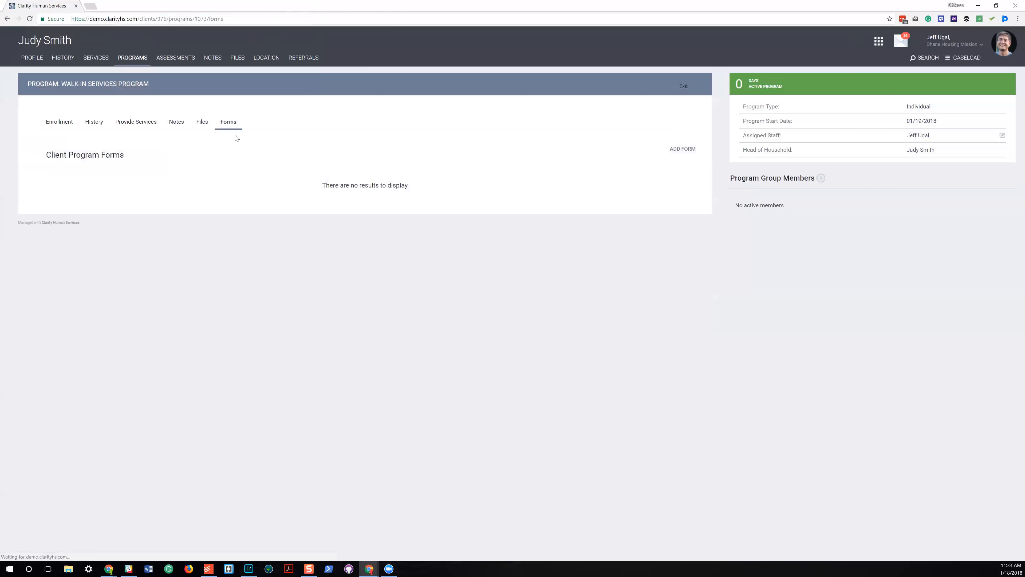
{"action": "left_click", "coordinate": [684, 147]}
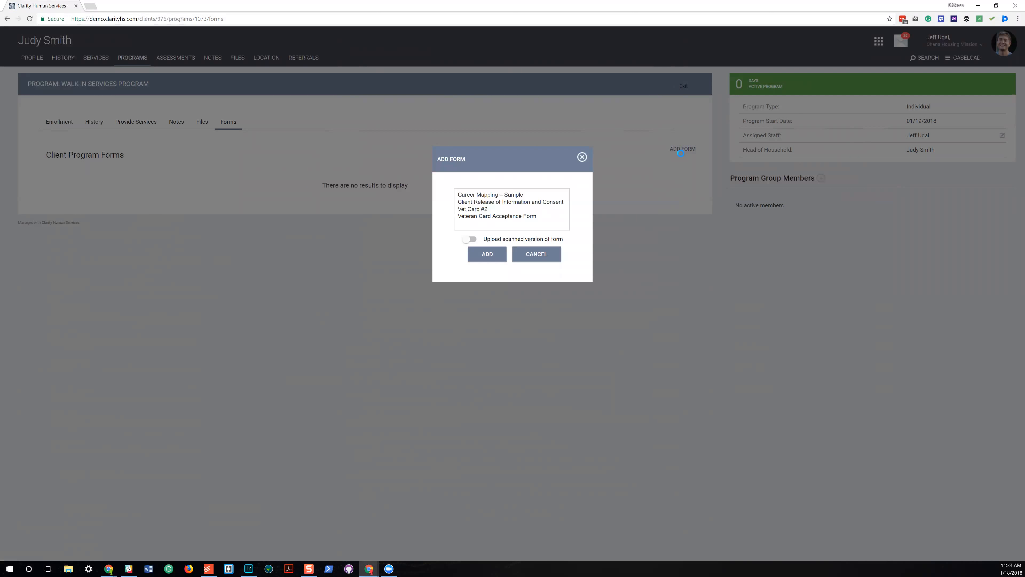
{"action": "left_click", "coordinate": [521, 216]}
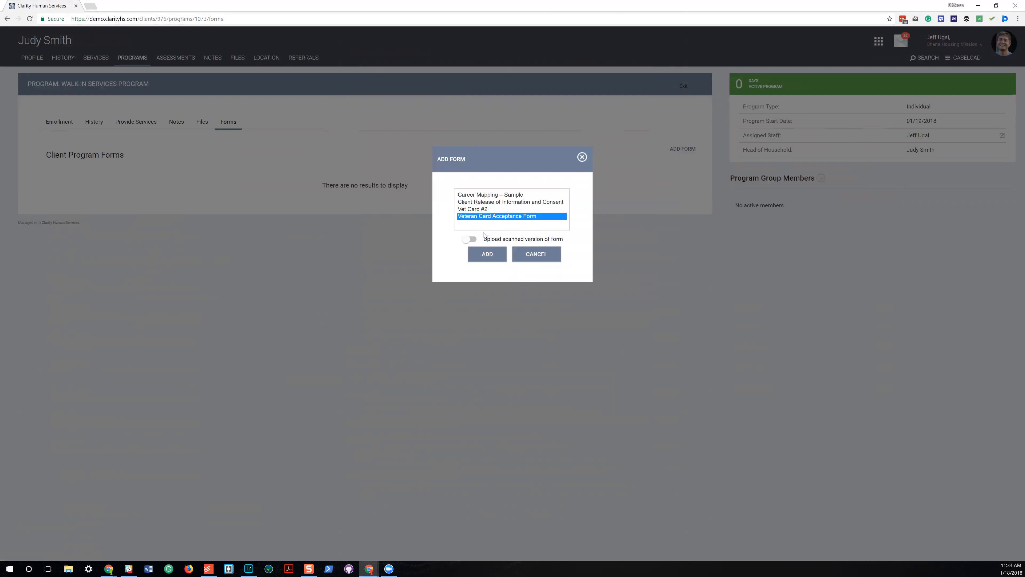
{"action": "left_click", "coordinate": [487, 253]}
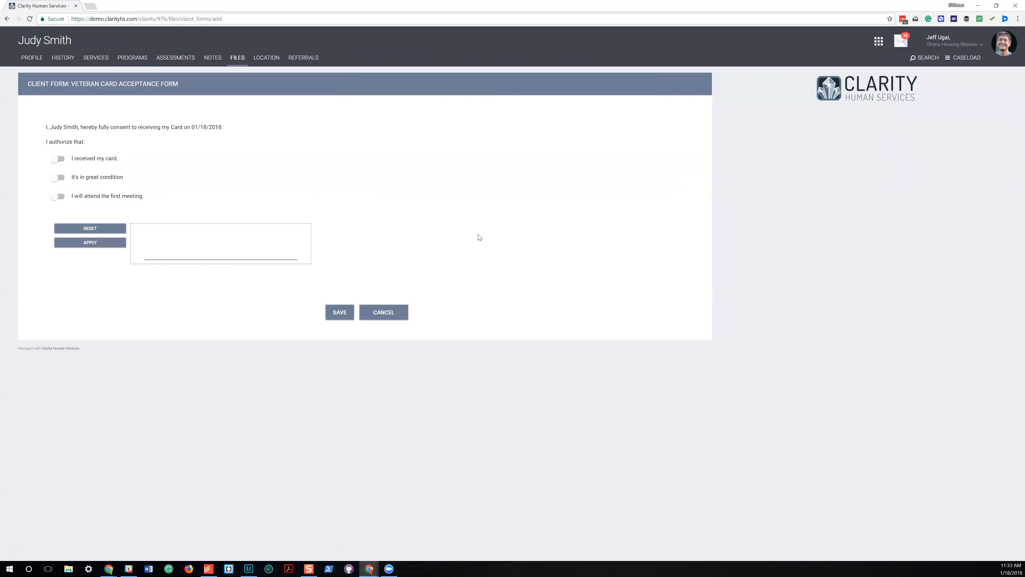
{"action": "left_click_drag", "start_coordinate": [46, 127], "coordinate": [86, 127]}
{"action": "left_click", "coordinate": [85, 135]}
{"action": "left_click", "coordinate": [59, 158]}
{"action": "left_click", "coordinate": [60, 197]}
Sign and save the Veteran Card Acceptance Form, and view the saved PDF.
{"action": "left_click_drag", "start_coordinate": [170, 251], "coordinate": [290, 247]}
{"action": "left_click", "coordinate": [117, 245]}
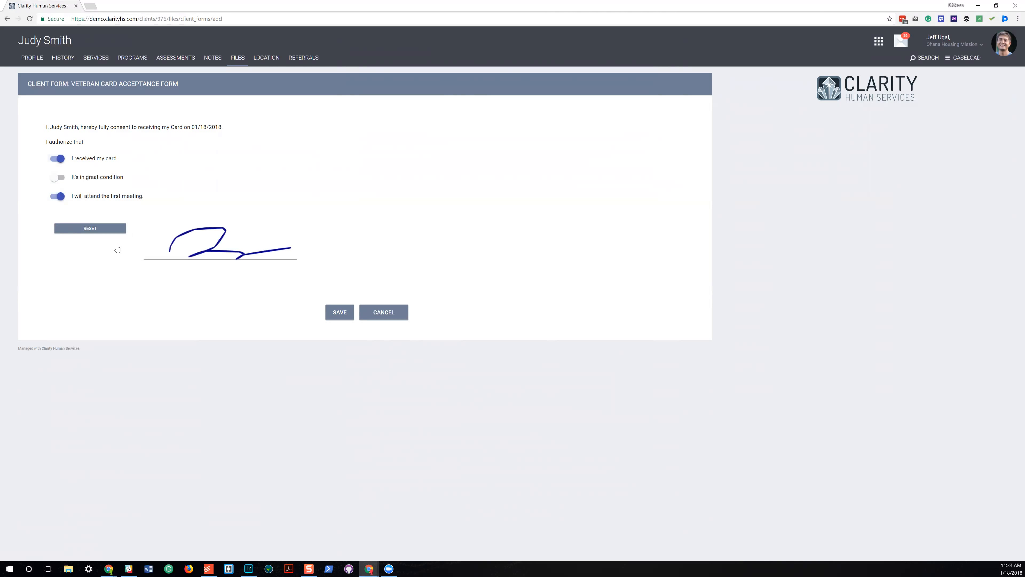
{"action": "left_click", "coordinate": [351, 317]}
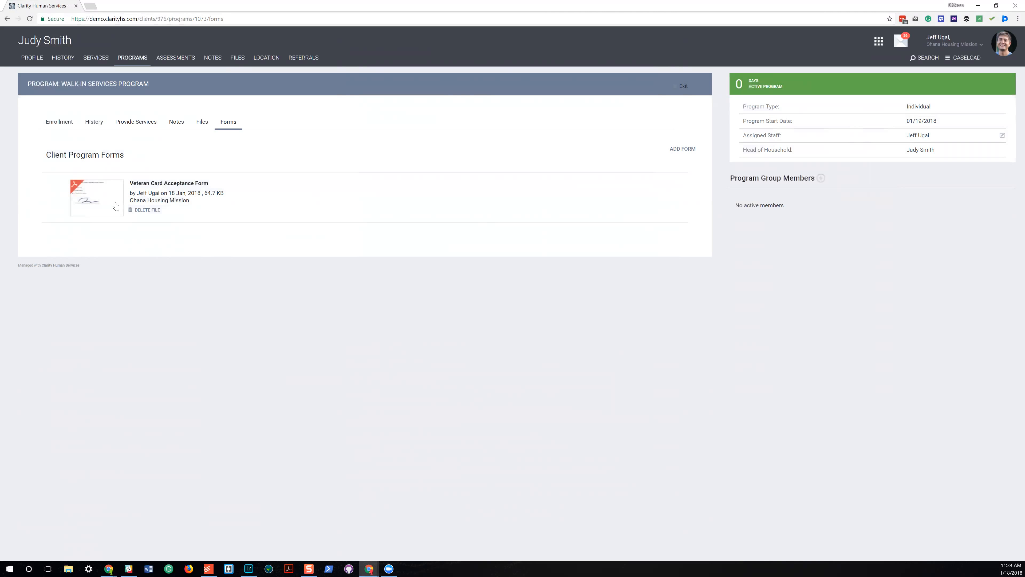
{"action": "left_click", "coordinate": [116, 219]}
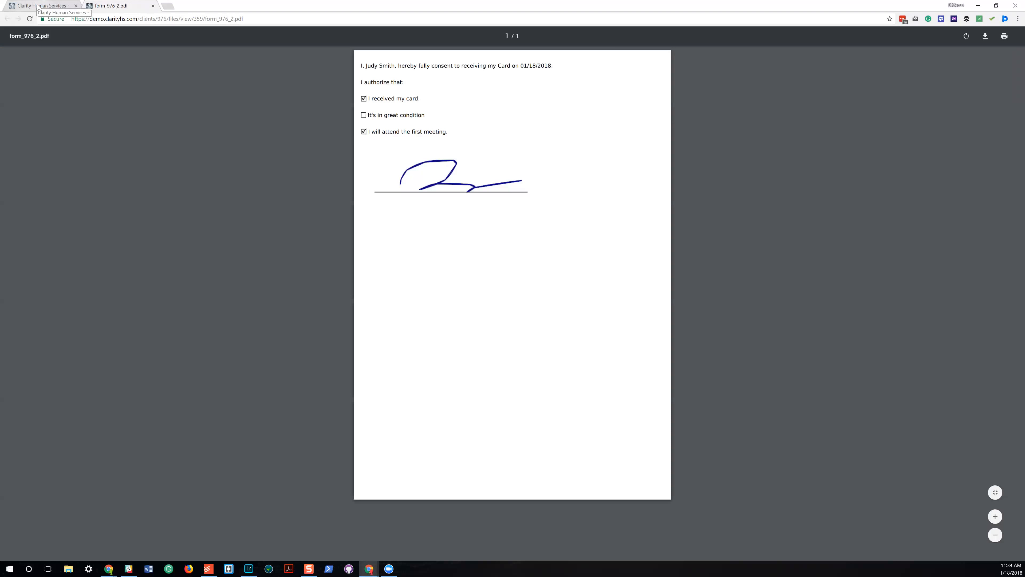
{"action": "left_click", "coordinate": [37, 6]}
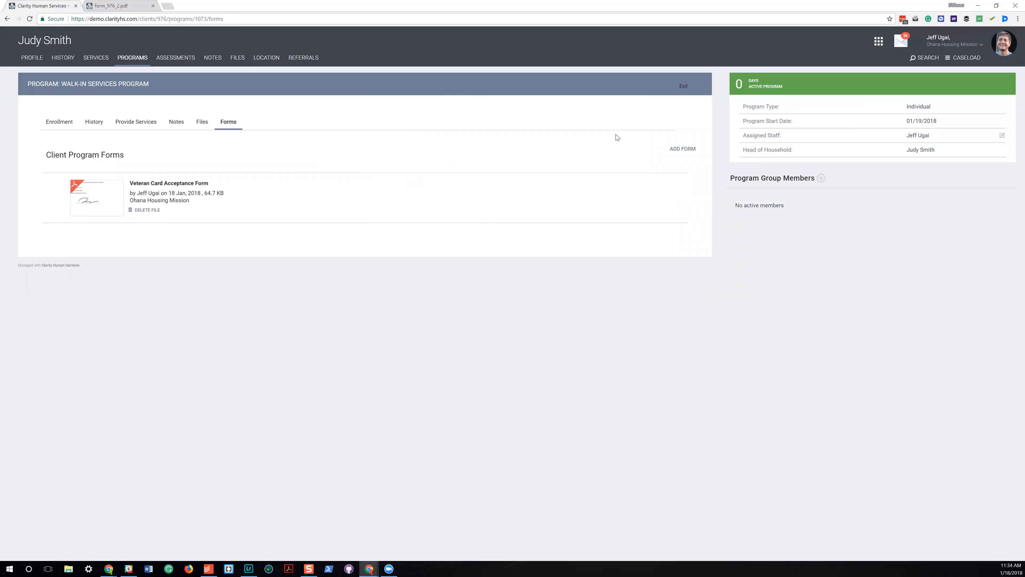
{"action": "left_click", "coordinate": [673, 149]}
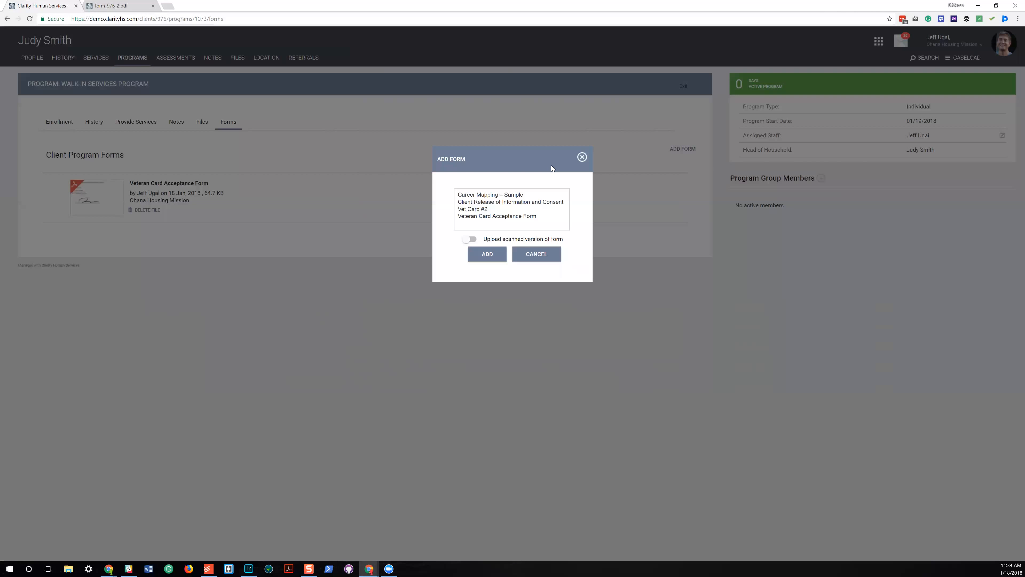
{"action": "left_click", "coordinate": [537, 217]}
{"action": "left_click", "coordinate": [472, 238]}
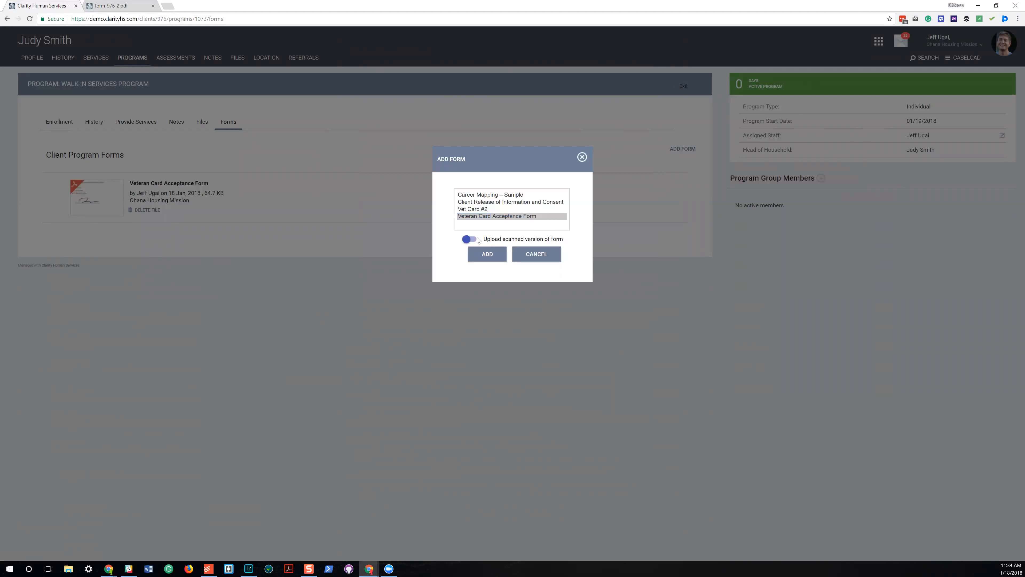
{"action": "left_click", "coordinate": [488, 254]}
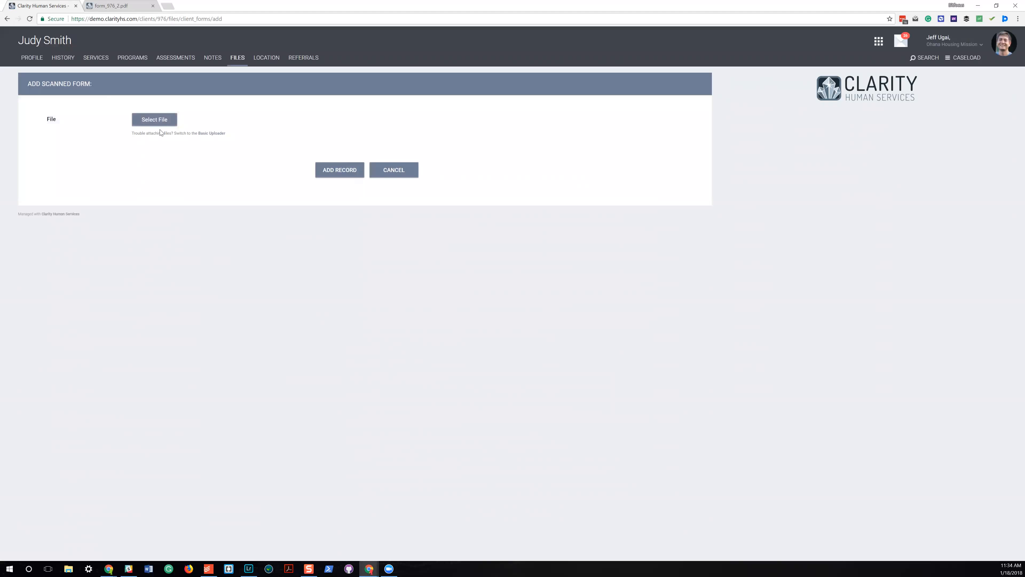
{"action": "left_click", "coordinate": [405, 175]}
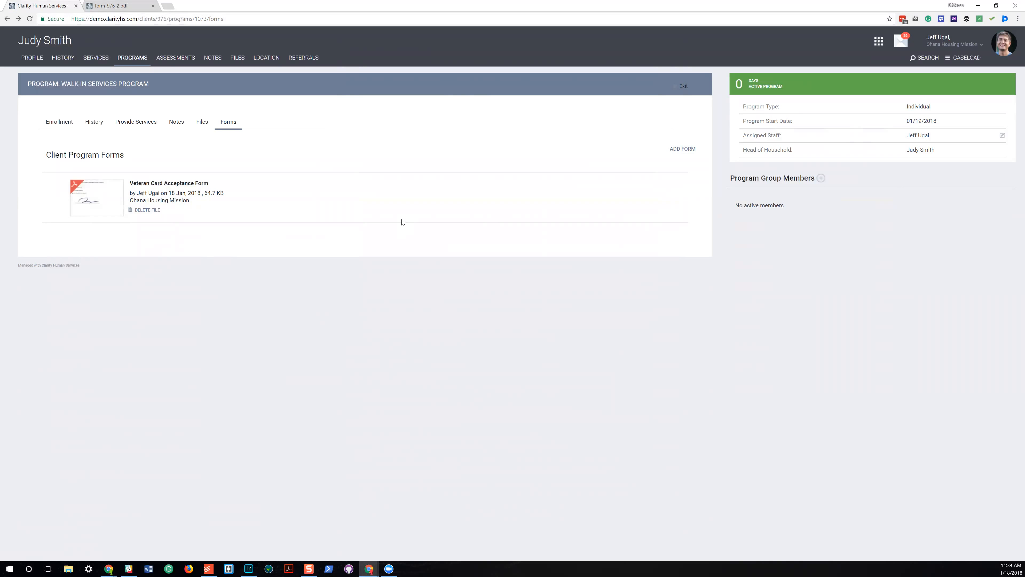
Start the program exit with exit date 01/19/2018 and destination "Emergency Shelter, including hotel or motel paid for with voucher".
{"action": "left_click", "coordinate": [682, 88]}
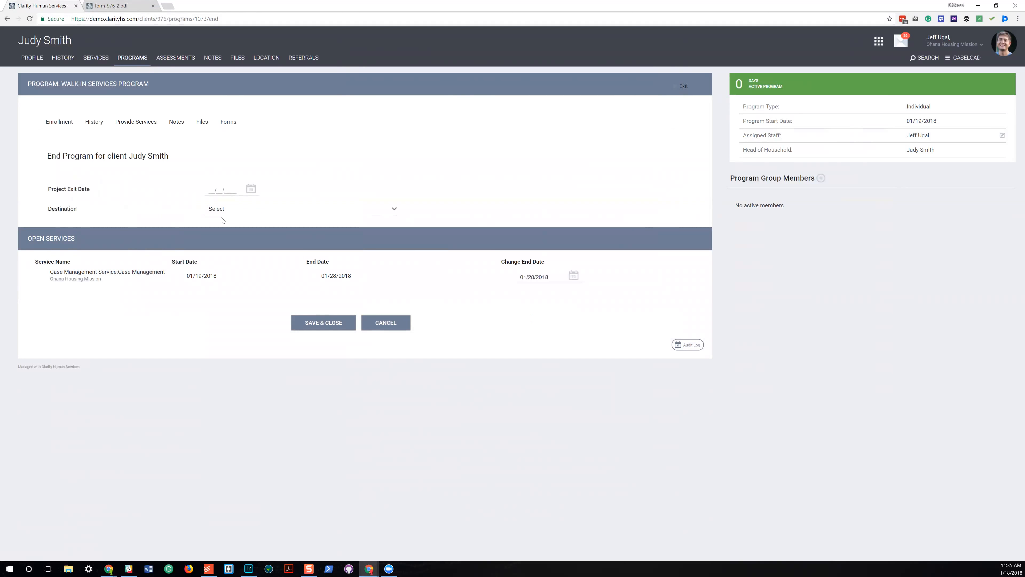
{"action": "left_click", "coordinate": [224, 190]}
{"action": "left_click", "coordinate": [256, 244]}
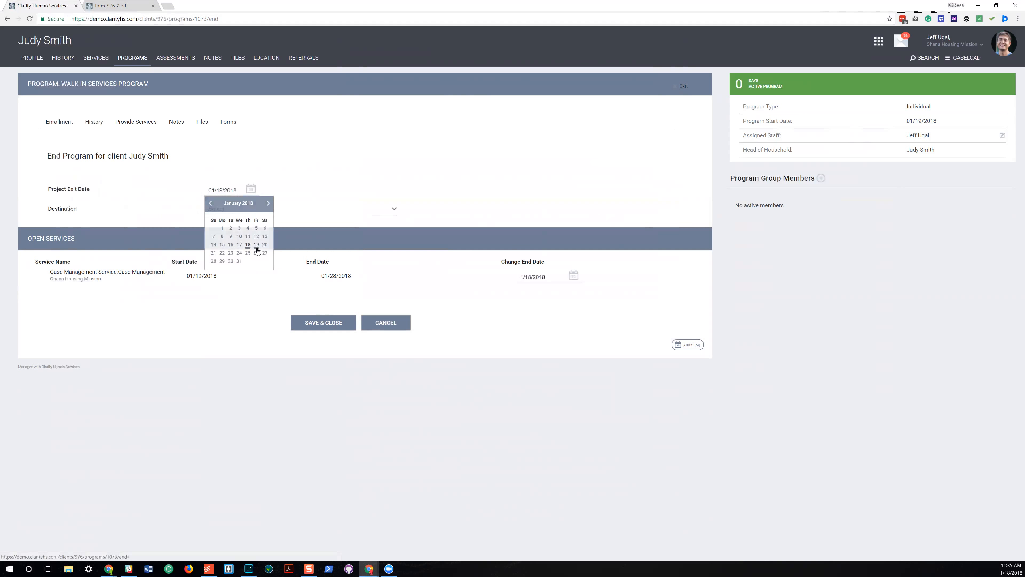
{"action": "left_click", "coordinate": [295, 209]}
{"action": "left_click", "coordinate": [296, 233]}
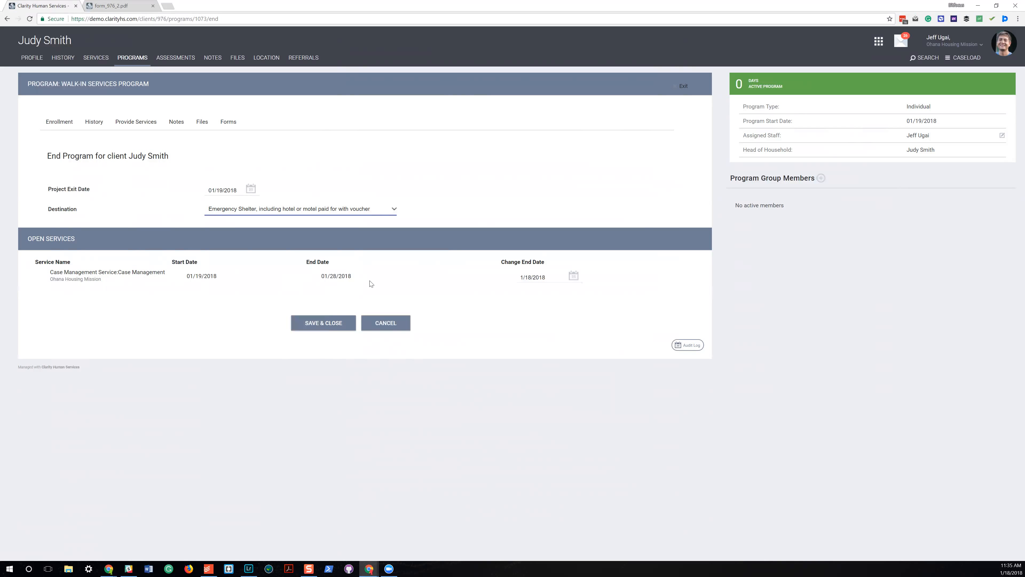
Change the project exit date to 01/27/2018 and save the program exit.
{"action": "left_click", "coordinate": [246, 185]}
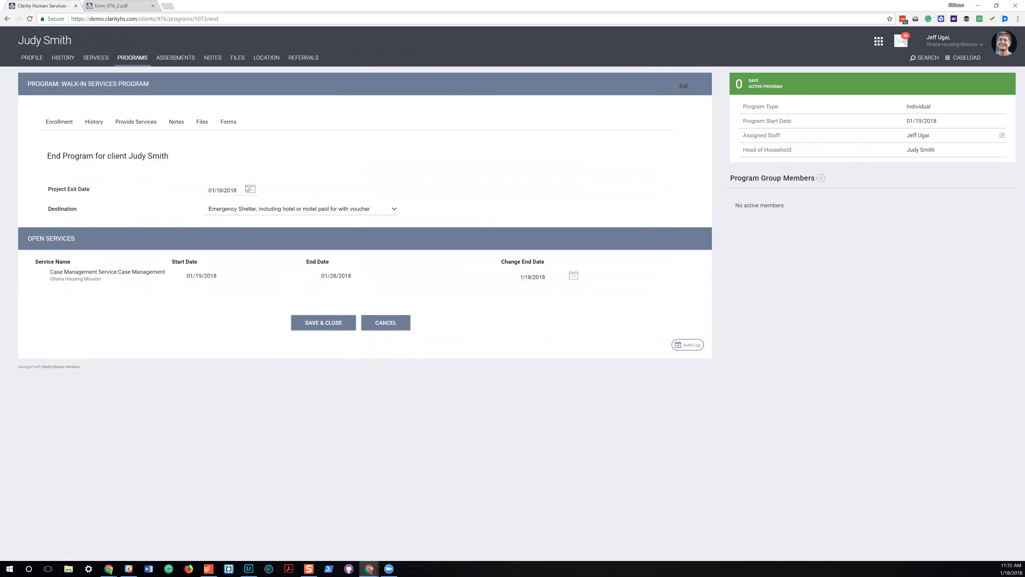
{"action": "left_click", "coordinate": [246, 186]}
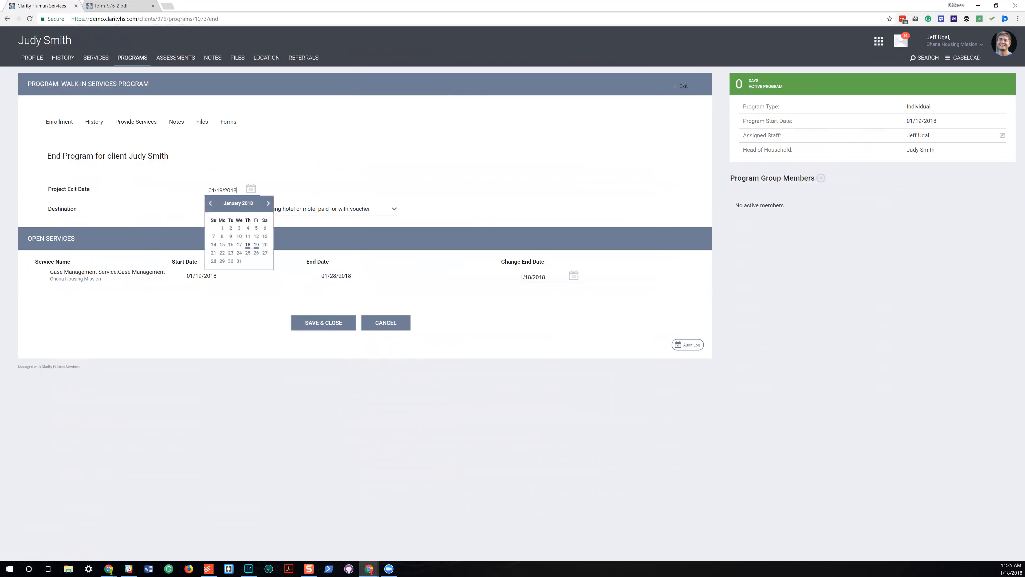
{"action": "left_click", "coordinate": [265, 253]}
{"action": "left_click", "coordinate": [329, 322]}
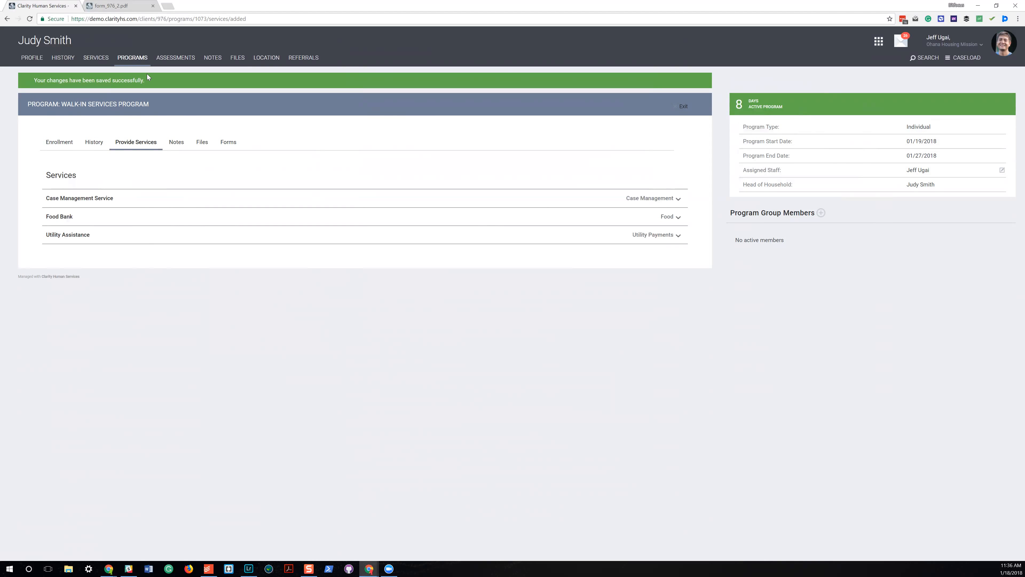
Record a Food Bank Food Bag service outside the program, using the default dates and the note "add note here".
{"action": "left_click", "coordinate": [97, 59]}
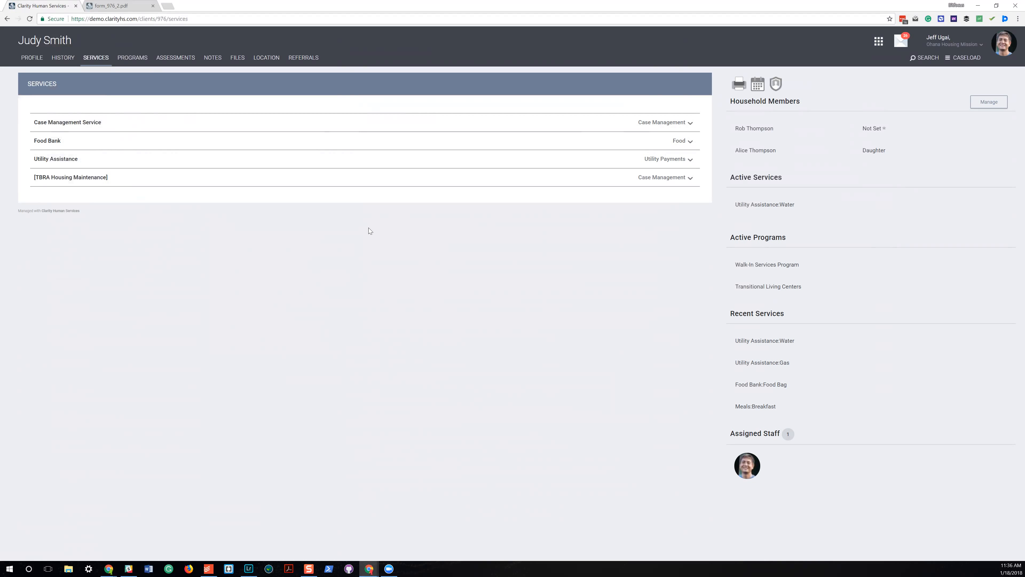
{"action": "left_click", "coordinate": [686, 142]}
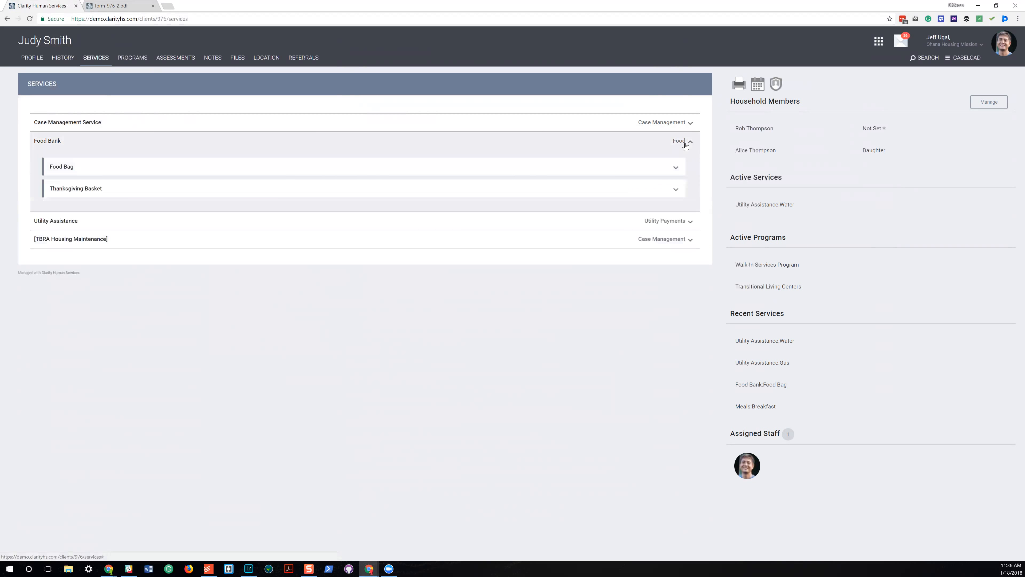
{"action": "left_click", "coordinate": [533, 167]}
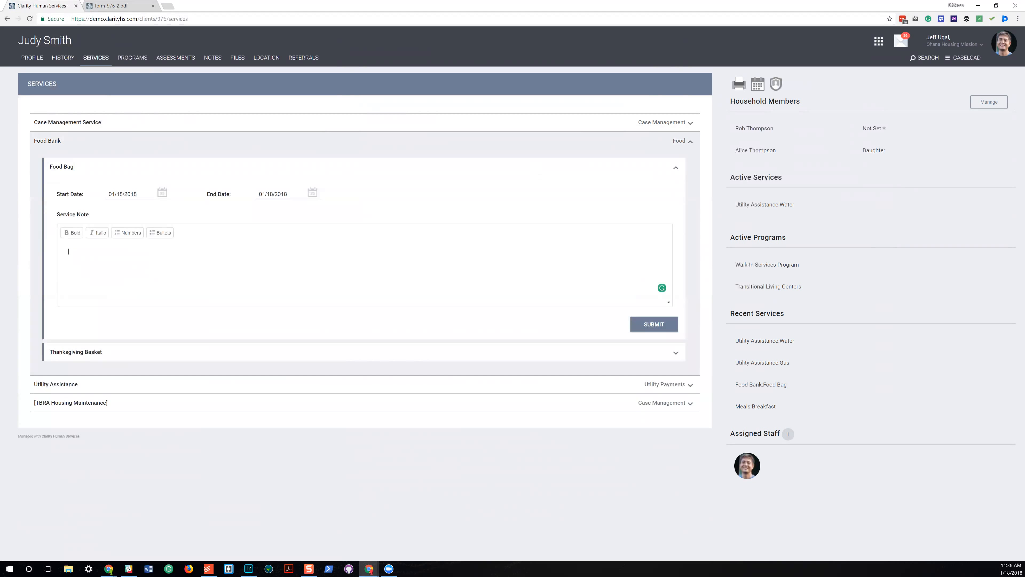
{"action": "type", "text": "add note here"}
{"action": "left_click", "coordinate": [662, 324]}
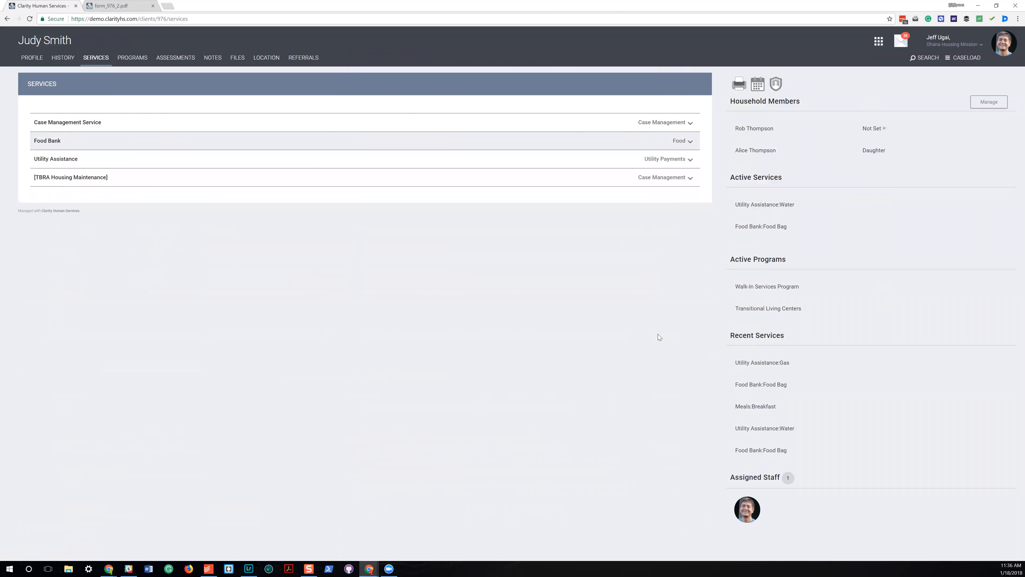
Examine the client's overall history, including its advanced search options, service categories and the details attached to individual entries.
{"action": "left_click", "coordinate": [63, 64]}
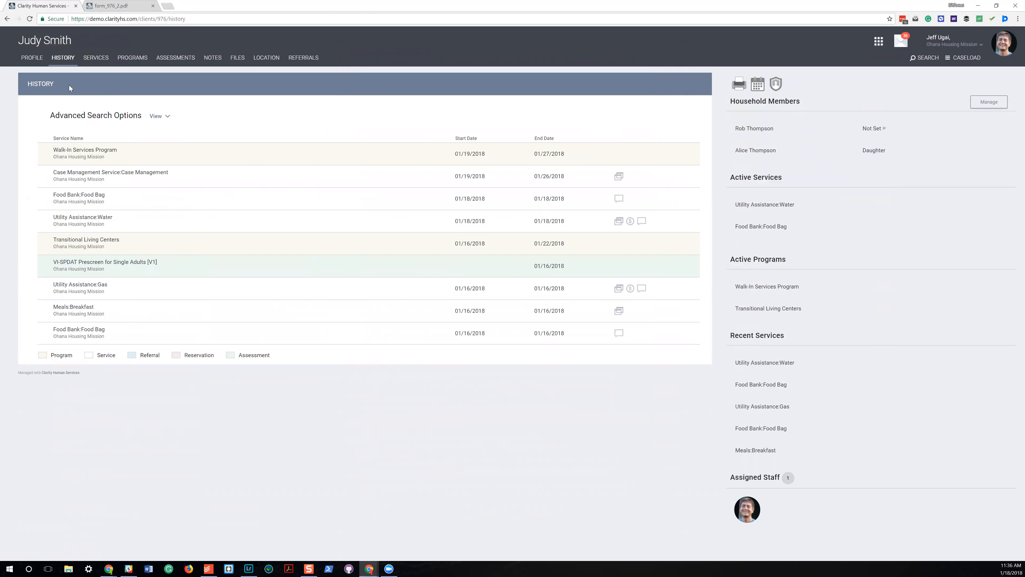
{"action": "left_click", "coordinate": [157, 116]}
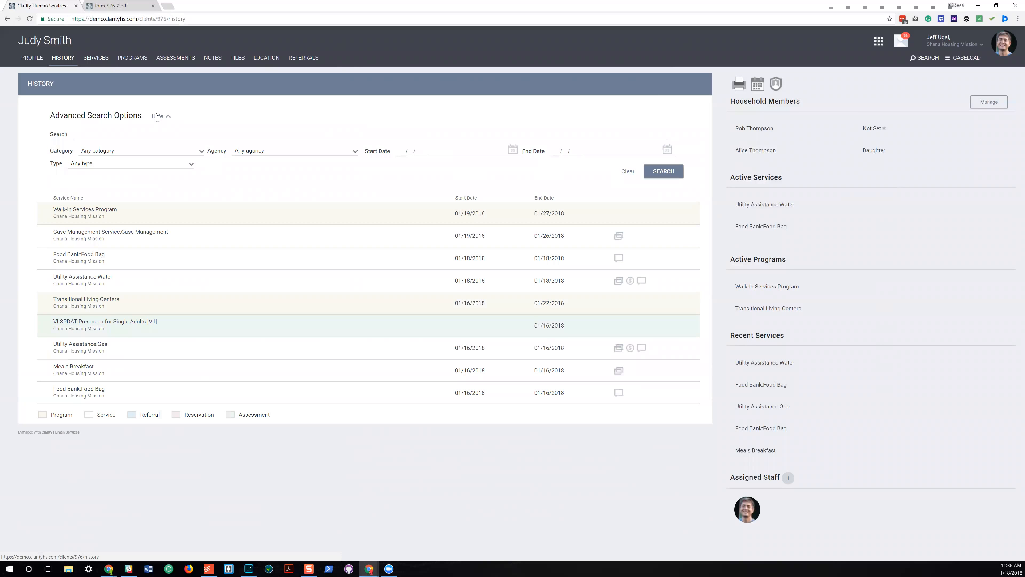
{"action": "left_click", "coordinate": [153, 134]}
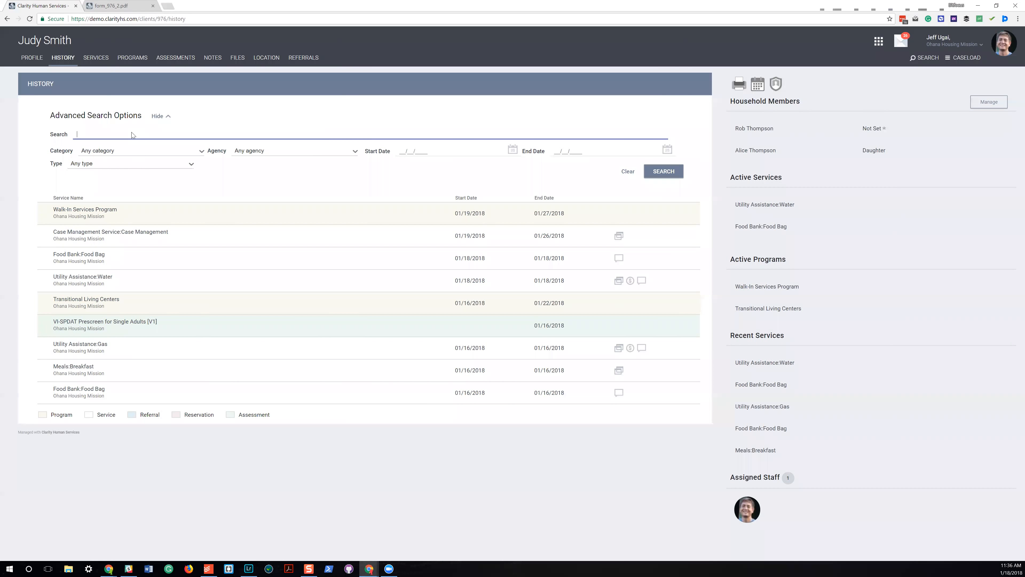
{"action": "left_click", "coordinate": [137, 150]}
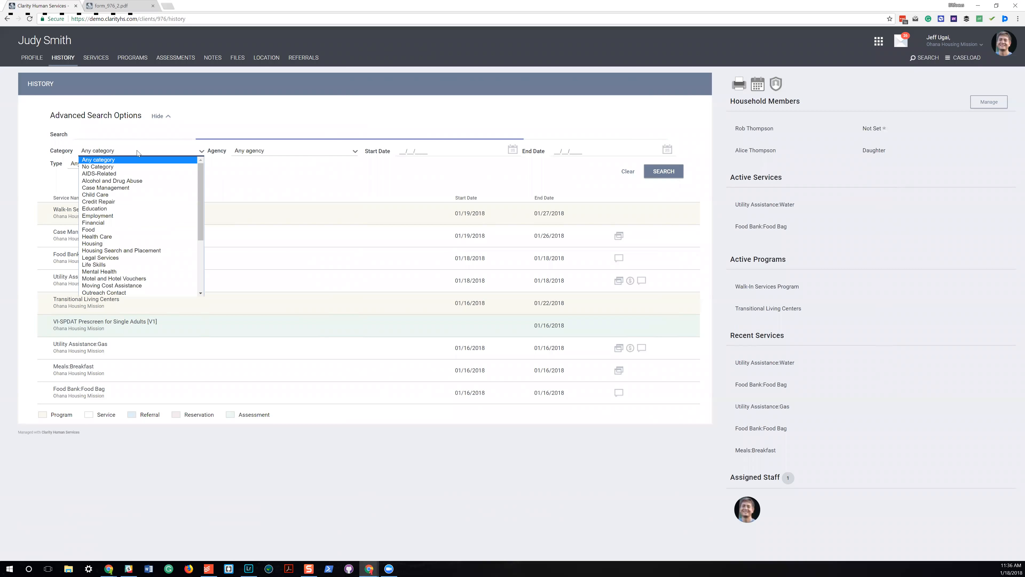
{"action": "left_click", "coordinate": [292, 176]}
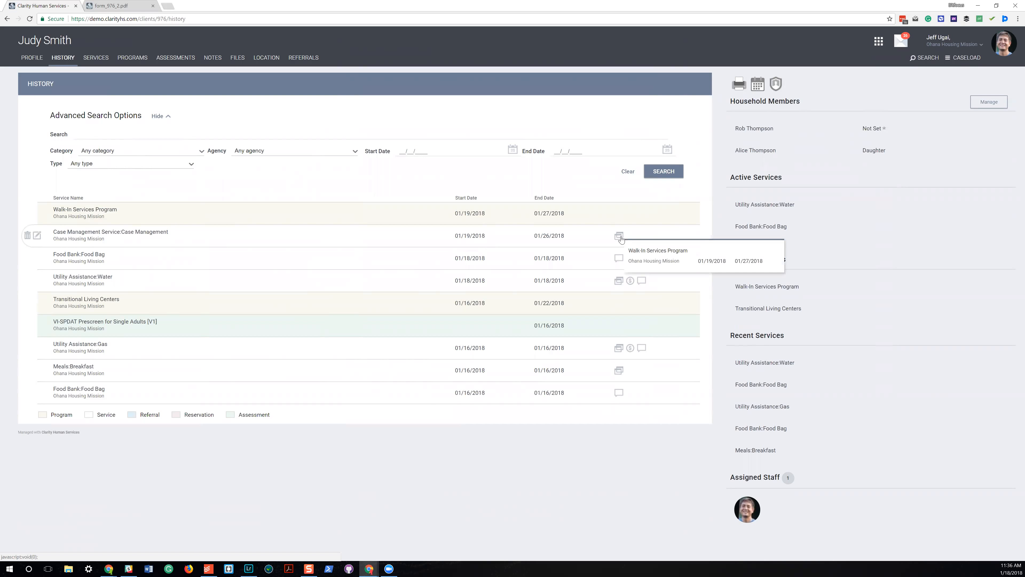
{"action": "mouse_move", "coordinate": [644, 284]}
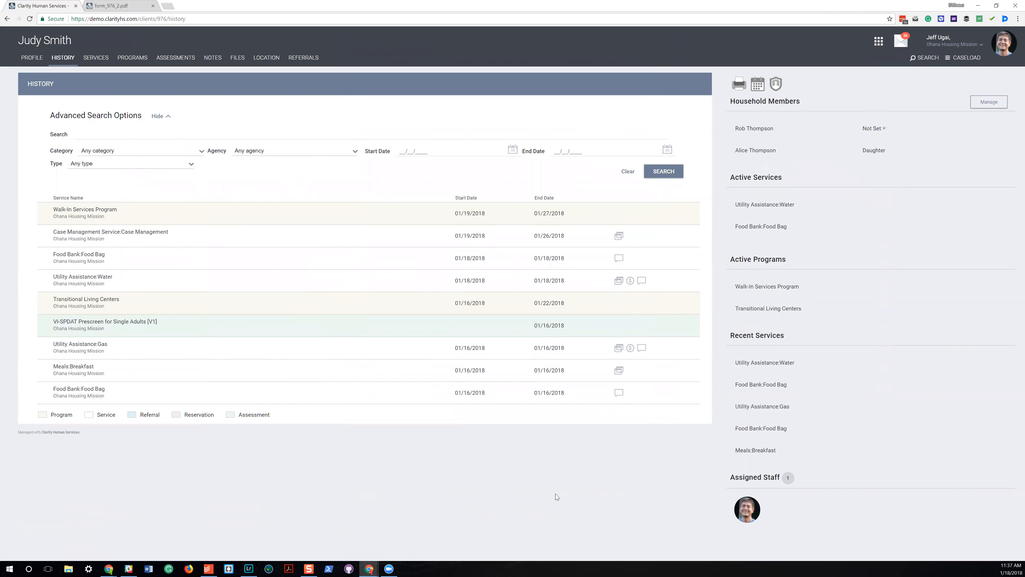
Start a VI-SPDAT Prescreen for Single Adults [V1] with English, 1 week - 3 months homeless, and housed then homeless again 3 times.
{"action": "left_click", "coordinate": [192, 59]}
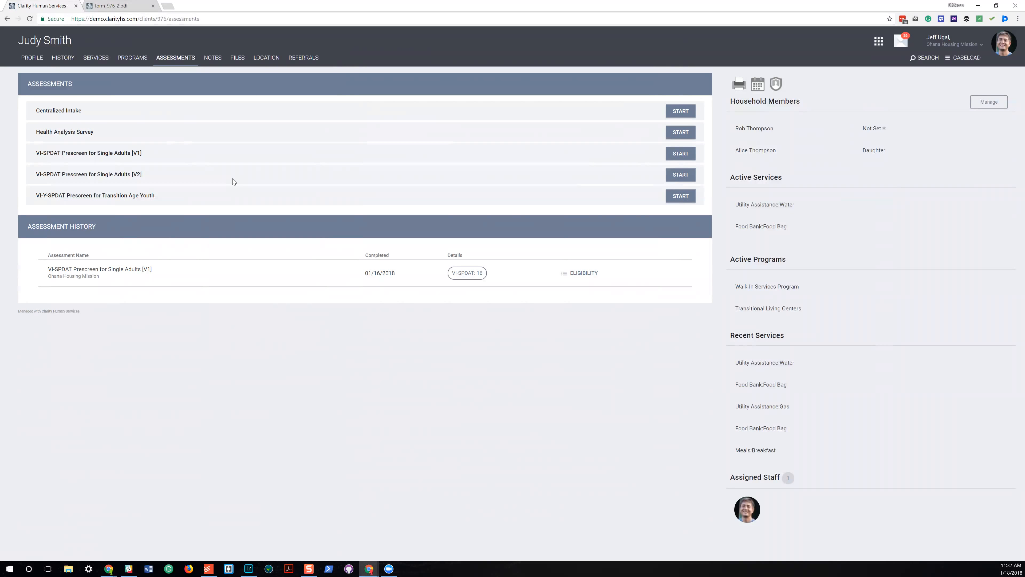
{"action": "left_click", "coordinate": [680, 154]}
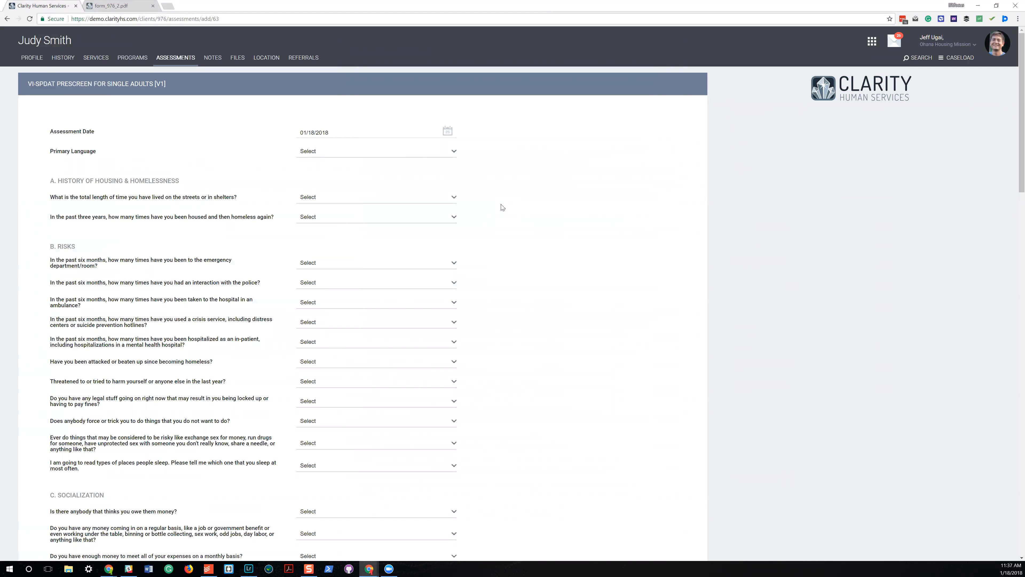
{"action": "left_click", "coordinate": [324, 153]}
{"action": "left_click", "coordinate": [326, 170]}
{"action": "left_click", "coordinate": [325, 198]}
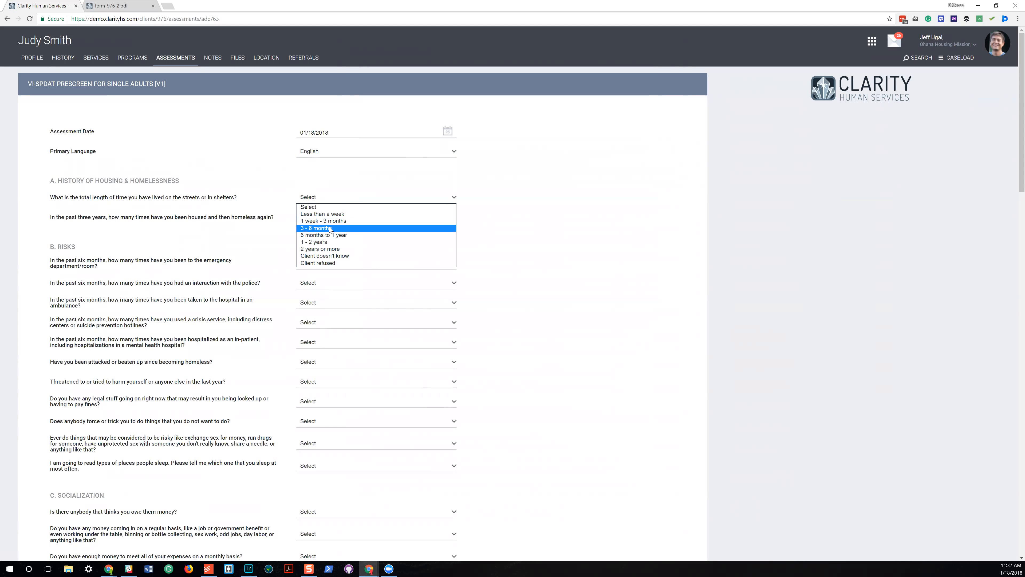
{"action": "left_click", "coordinate": [331, 221]}
{"action": "left_click", "coordinate": [339, 218]}
{"action": "left_click", "coordinate": [331, 248]}
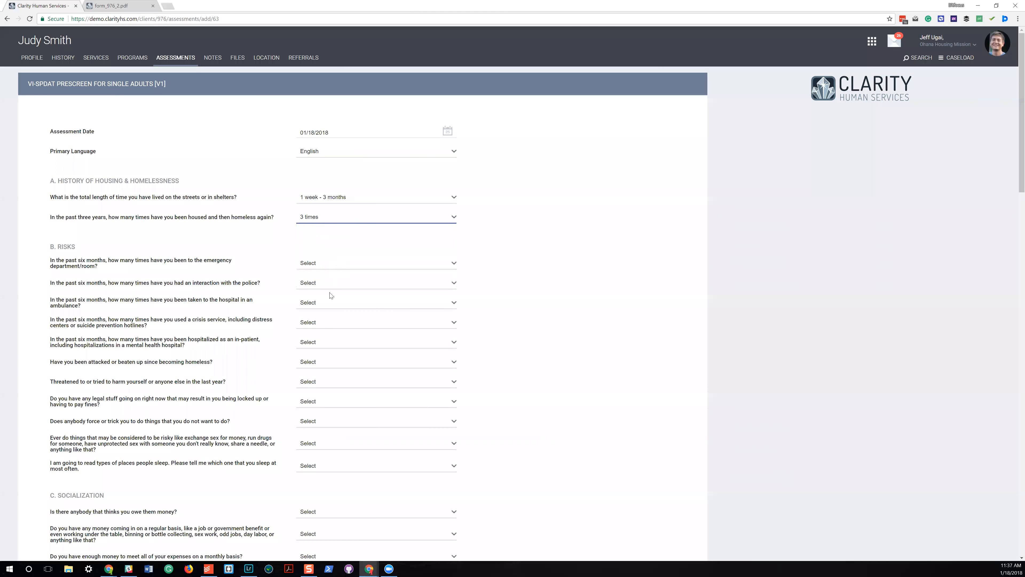
Answer "4 times" to the five Risks questions on emergency room visits, police interactions, ambulance trips, crisis services and in-patient stays.
{"action": "left_click", "coordinate": [341, 264]}
{"action": "left_click", "coordinate": [337, 297]}
{"action": "left_click", "coordinate": [339, 285]}
{"action": "left_click", "coordinate": [336, 327]}
{"action": "left_click", "coordinate": [332, 303]}
{"action": "left_click", "coordinate": [331, 347]}
{"action": "left_click", "coordinate": [335, 325]}
{"action": "left_click", "coordinate": [343, 367]}
{"action": "left_click", "coordinate": [348, 344]}
{"action": "left_click", "coordinate": [343, 386]}
Answer "Yes" to the Risks questions about being attacked, threatening or trying to harm oneself or others, and pending legal issues.
{"action": "left_click", "coordinate": [346, 362]}
{"action": "left_click", "coordinate": [343, 386]}
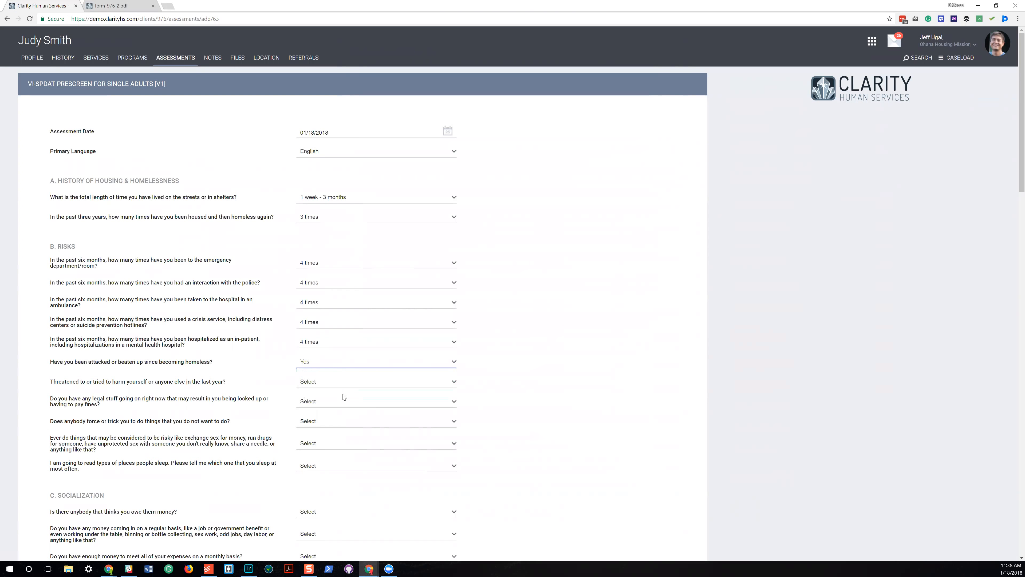
{"action": "left_click", "coordinate": [346, 382]}
{"action": "left_click", "coordinate": [342, 405]}
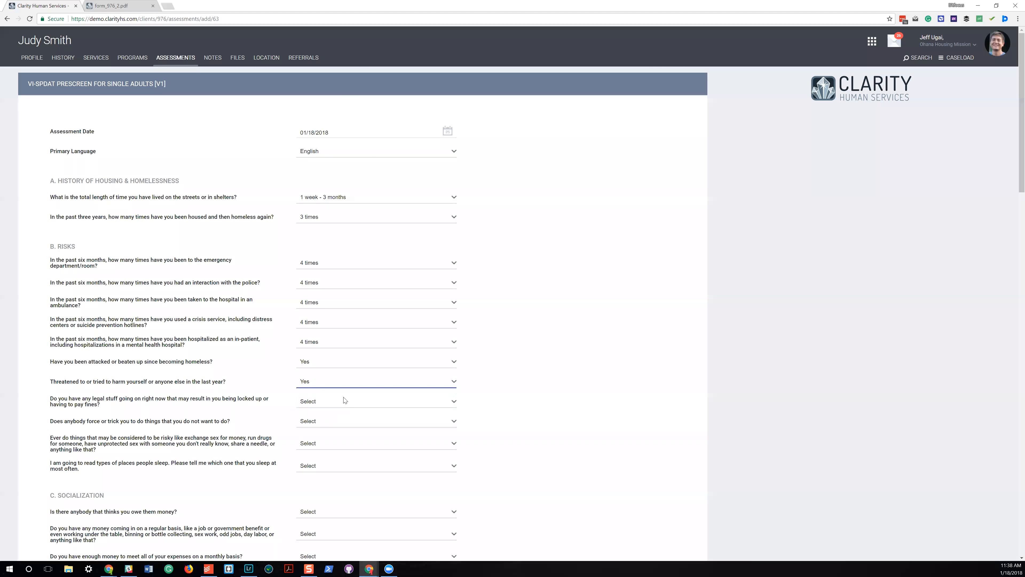
{"action": "left_click", "coordinate": [342, 401]}
{"action": "left_click", "coordinate": [342, 425]}
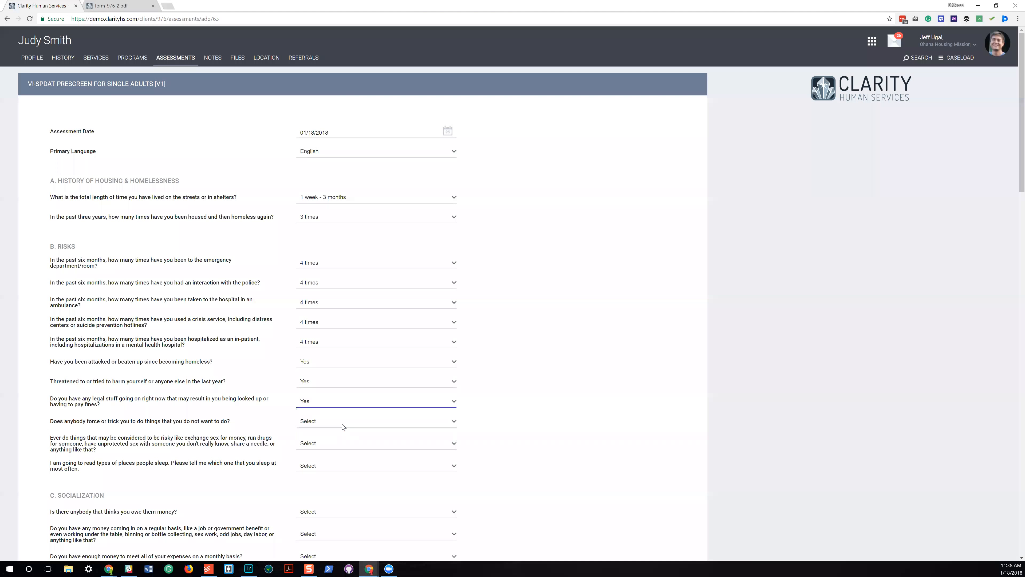
Answer "Yes" to the Risks questions on being forced or tricked and risky behavior, and choose Shelter as the usual sleeping place.
{"action": "left_click", "coordinate": [343, 422]}
{"action": "left_click", "coordinate": [338, 444]}
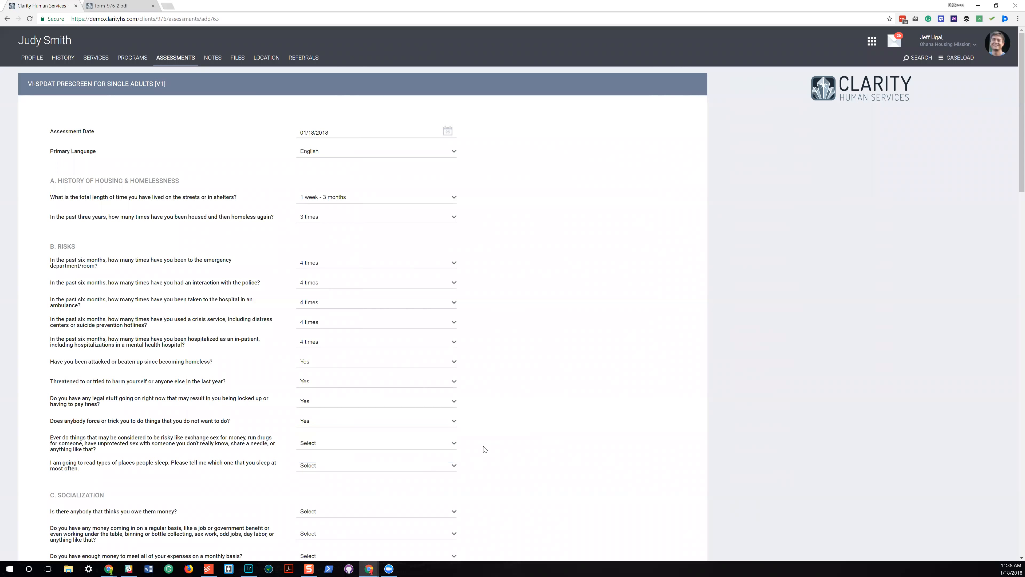
{"action": "scroll", "coordinate": [485, 449], "scroll_direction": "down", "scroll_amount": 4}
{"action": "left_click", "coordinate": [340, 282]}
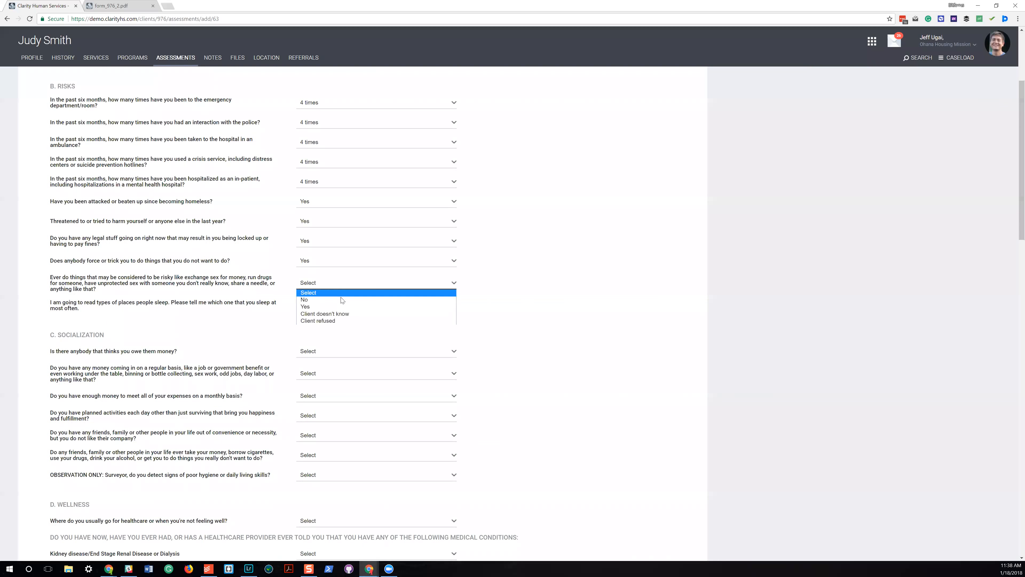
{"action": "left_click", "coordinate": [341, 299]}
{"action": "left_click", "coordinate": [341, 305]}
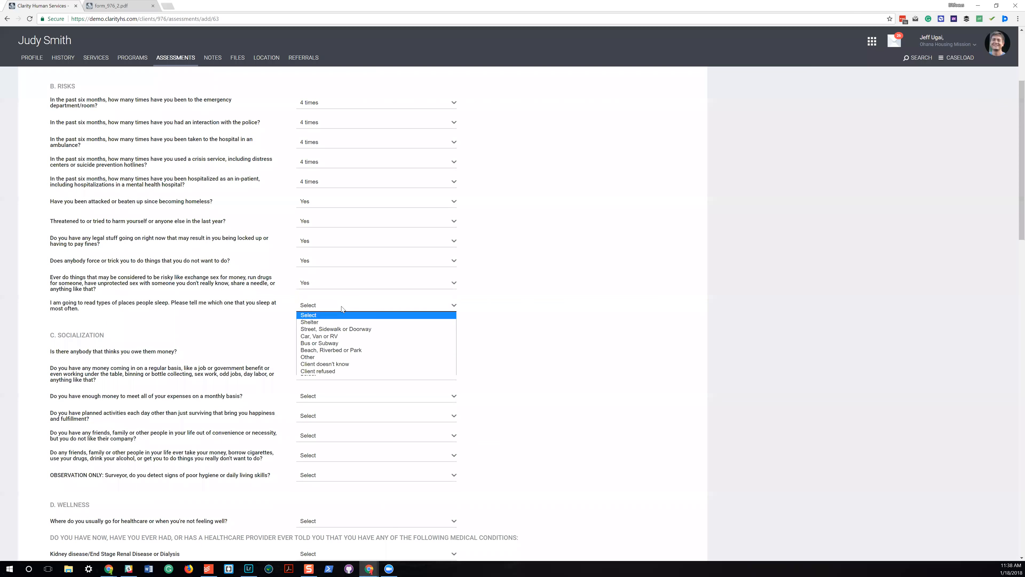
{"action": "left_click", "coordinate": [341, 322]}
Answer "Yes" to the Socialization questions on owing money, having regular income and having enough money for monthly expenses.
{"action": "left_click", "coordinate": [339, 350]}
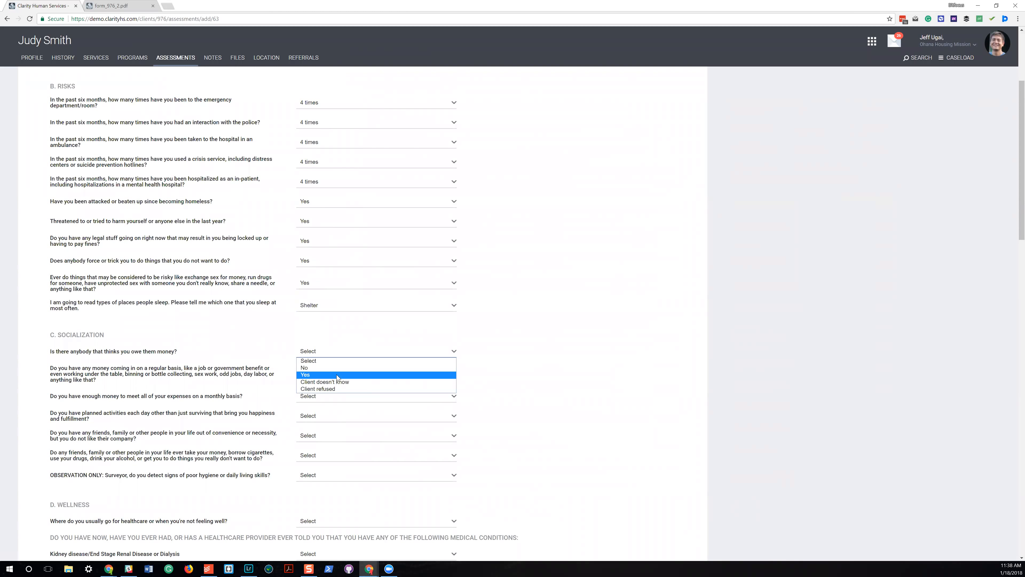
{"action": "left_click", "coordinate": [336, 375]}
{"action": "left_click", "coordinate": [341, 372]}
{"action": "left_click", "coordinate": [344, 397]}
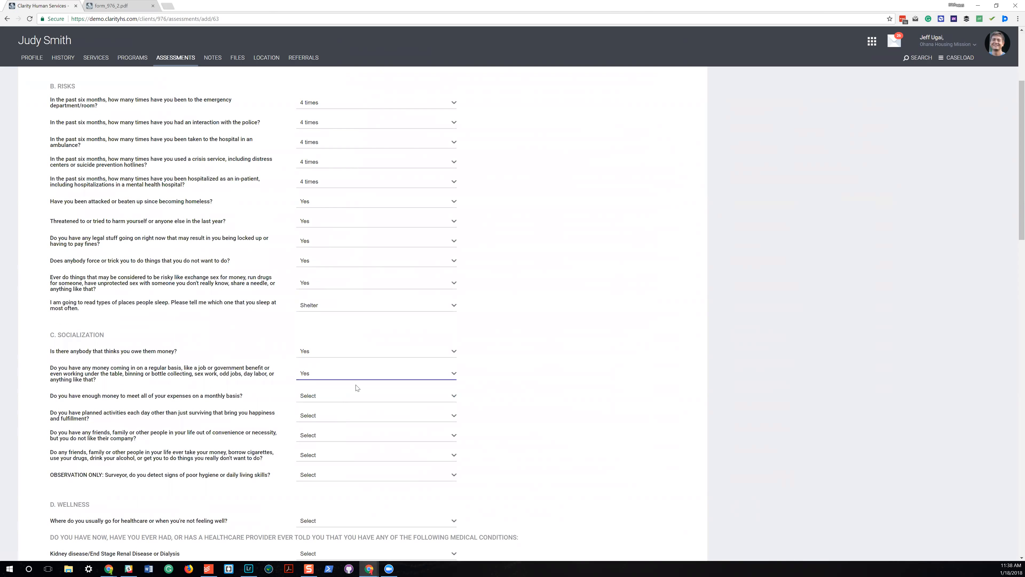
{"action": "scroll", "coordinate": [357, 388], "scroll_direction": "down", "scroll_amount": 4}
{"action": "left_click", "coordinate": [321, 239]}
{"action": "left_click", "coordinate": [323, 260]}
Answer "Yes" to the Socialization questions on planned activities, disliked company, people taking advantage, and observed poor hygiene or living skills.
{"action": "left_click", "coordinate": [322, 255]}
{"action": "left_click", "coordinate": [321, 278]}
{"action": "left_click", "coordinate": [323, 280]}
{"action": "left_click", "coordinate": [322, 299]}
{"action": "left_click", "coordinate": [321, 295]}
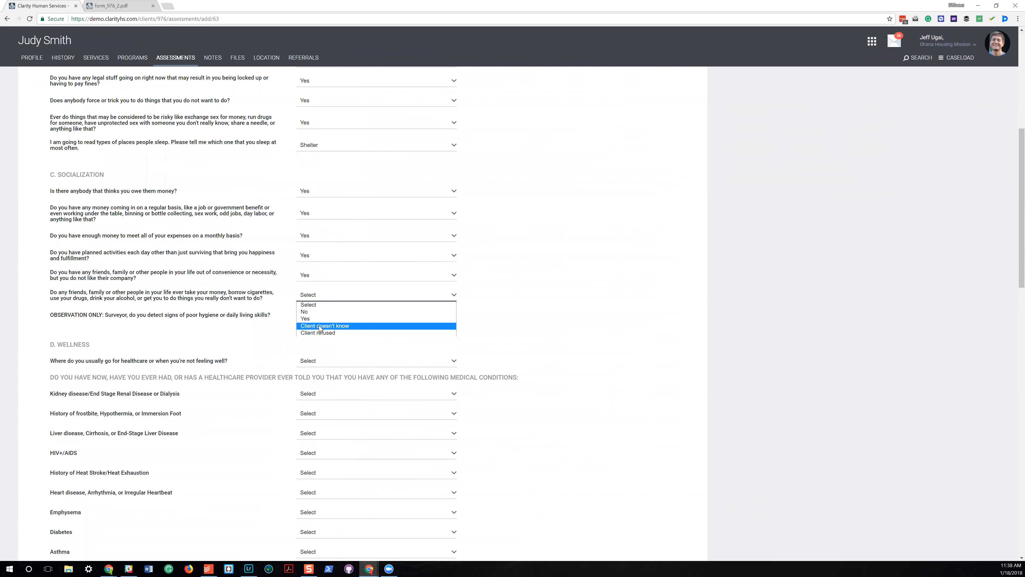
{"action": "left_click", "coordinate": [321, 319]}
{"action": "left_click", "coordinate": [328, 316]}
{"action": "left_click", "coordinate": [330, 339]}
Under Wellness, choose VA for healthcare and answer "Yes" for kidney disease, frostbite history, liver disease and HIV+/AIDS.
{"action": "scroll", "coordinate": [338, 349], "scroll_direction": "down", "scroll_amount": 3}
{"action": "scroll", "coordinate": [339, 353], "scroll_direction": "down", "scroll_amount": 1}
{"action": "left_click", "coordinate": [318, 200]}
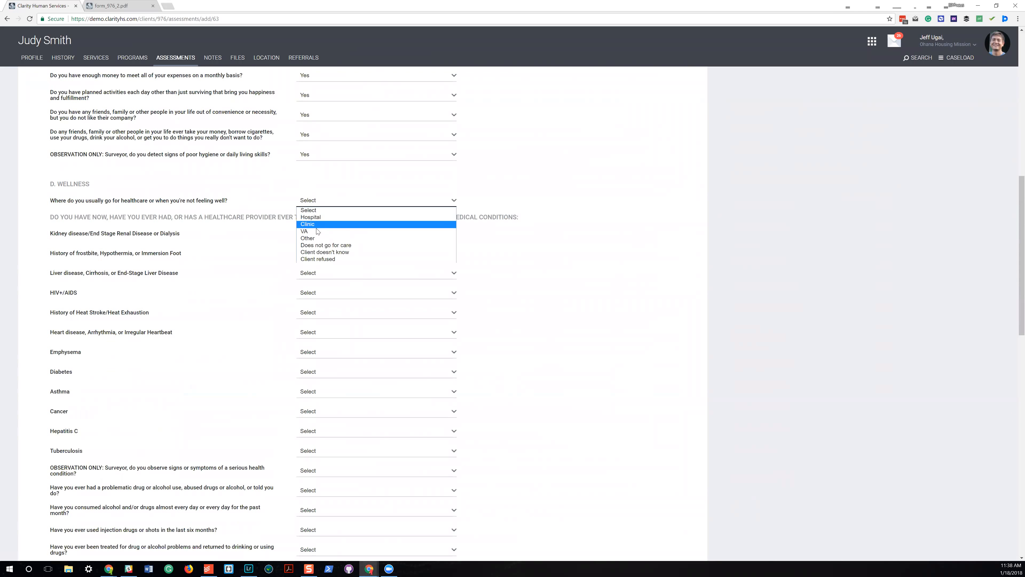
{"action": "left_click", "coordinate": [318, 231]}
{"action": "left_click", "coordinate": [324, 234]}
{"action": "left_click", "coordinate": [330, 257]}
{"action": "left_click", "coordinate": [332, 253]}
{"action": "left_click", "coordinate": [323, 277]}
{"action": "left_click", "coordinate": [323, 273]}
{"action": "left_click", "coordinate": [320, 291]}
{"action": "left_click", "coordinate": [320, 297]}
{"action": "left_click", "coordinate": [323, 316]}
Answer "No" for history of heat stroke and "Yes" for heart disease, emphysema and diabetes.
{"action": "left_click", "coordinate": [324, 317]}
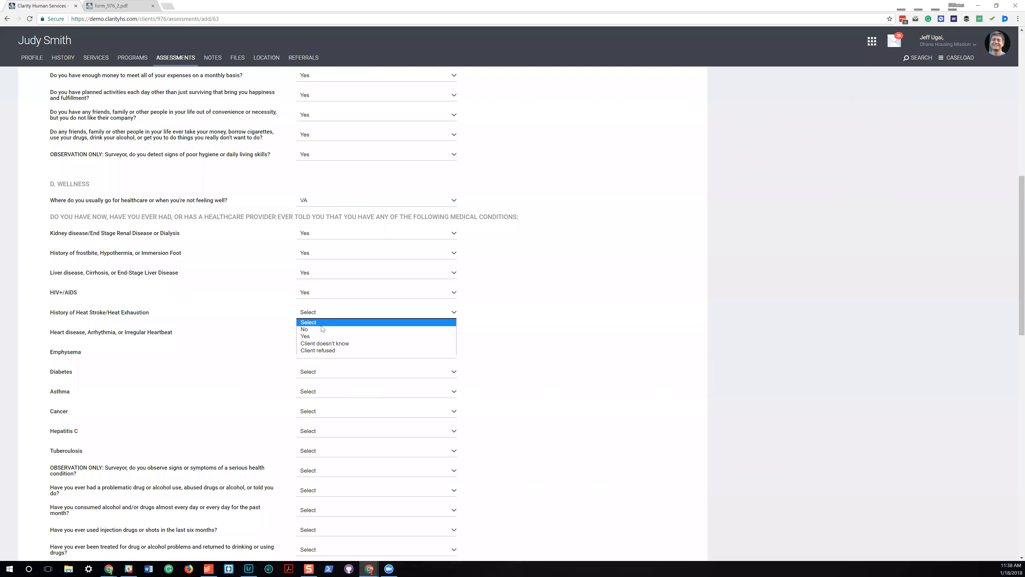
{"action": "left_click", "coordinate": [322, 329]}
{"action": "left_click", "coordinate": [320, 333]}
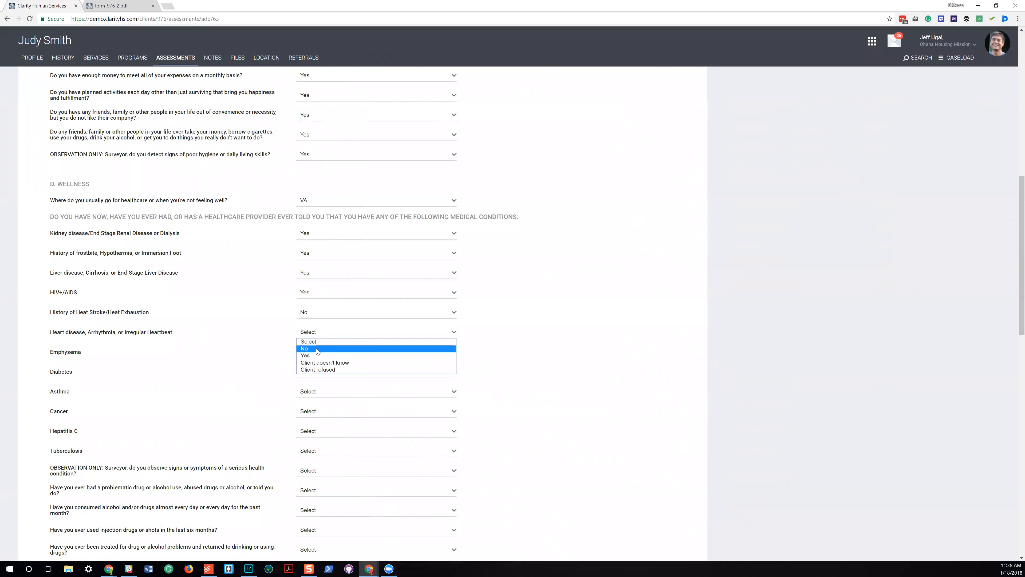
{"action": "left_click", "coordinate": [310, 355]}
{"action": "left_click", "coordinate": [313, 352]}
{"action": "left_click", "coordinate": [306, 376]}
{"action": "left_click", "coordinate": [307, 373]}
{"action": "left_click", "coordinate": [319, 395]}
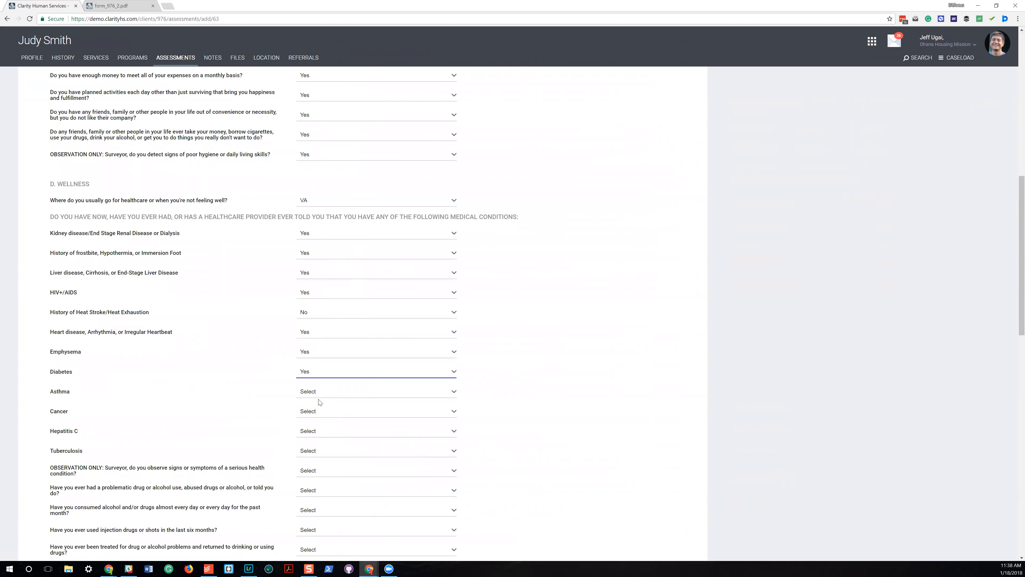
Set asthma to "Client doesn't know" and answer "Yes" for cancer, Hepatitis C and tuberculosis.
{"action": "left_click", "coordinate": [320, 400]}
{"action": "left_click", "coordinate": [320, 419]}
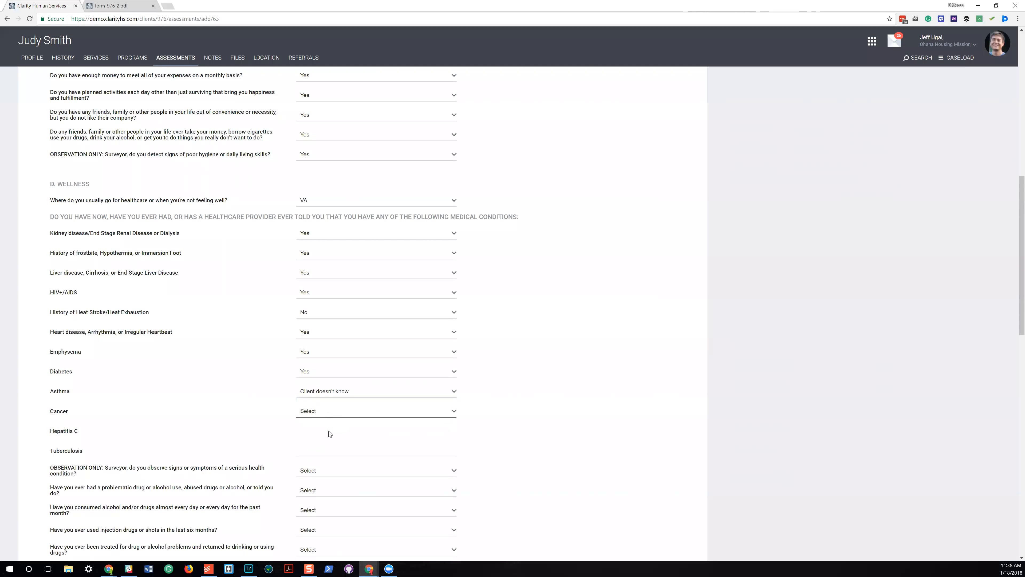
{"action": "left_click", "coordinate": [331, 435]}
{"action": "left_click", "coordinate": [331, 434]}
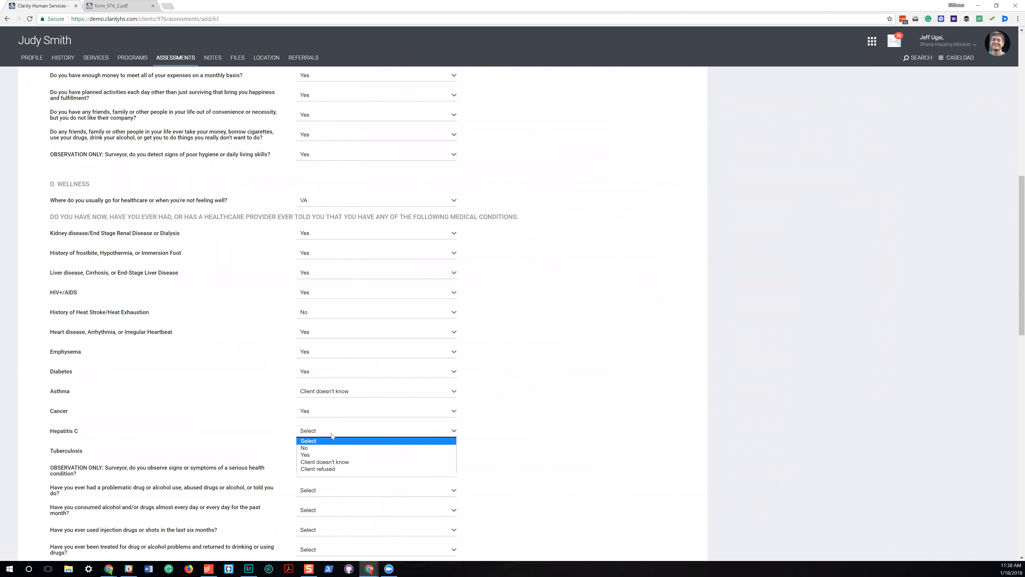
{"action": "left_click", "coordinate": [330, 454]}
{"action": "scroll", "coordinate": [311, 293], "scroll_direction": "down", "scroll_amount": 5}
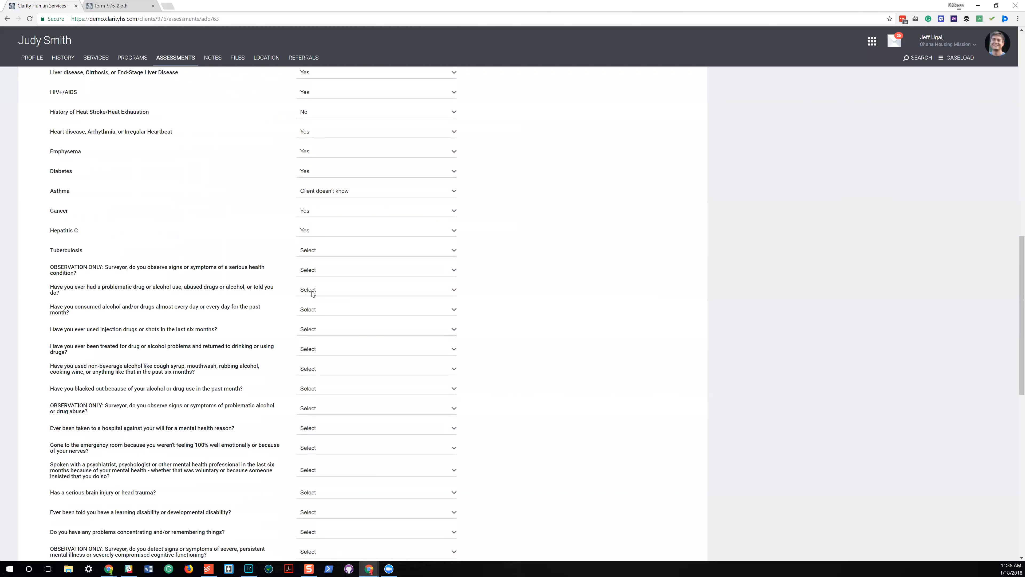
{"action": "left_click", "coordinate": [323, 257]}
{"action": "left_click", "coordinate": [319, 273]}
Answer "No" for observed serious health conditions and "Yes" for problematic substance use, near-daily use, injection drugs and relapse after treatment.
{"action": "left_click", "coordinate": [321, 294]}
{"action": "left_click", "coordinate": [320, 294]}
{"action": "left_click", "coordinate": [317, 314]}
{"action": "left_click", "coordinate": [316, 310]}
{"action": "left_click", "coordinate": [315, 332]}
{"action": "left_click", "coordinate": [317, 329]}
{"action": "left_click", "coordinate": [316, 354]}
{"action": "left_click", "coordinate": [320, 350]}
{"action": "left_click", "coordinate": [321, 372]}
Answer "Yes" for non-beverage alcohol use, blackouts in the past month, and observed signs of problematic alcohol or drug abuse.
{"action": "left_click", "coordinate": [322, 372]}
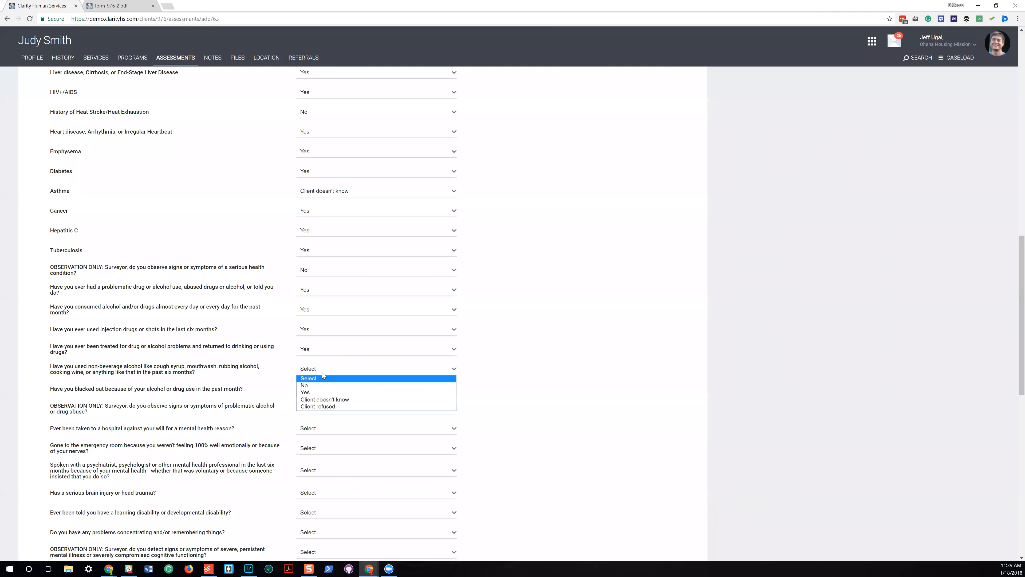
{"action": "left_click", "coordinate": [322, 392]}
{"action": "left_click", "coordinate": [323, 389]}
{"action": "left_click", "coordinate": [324, 413]}
{"action": "left_click", "coordinate": [325, 409]}
{"action": "double_click", "coordinate": [324, 440]}
{"action": "left_click", "coordinate": [327, 411]}
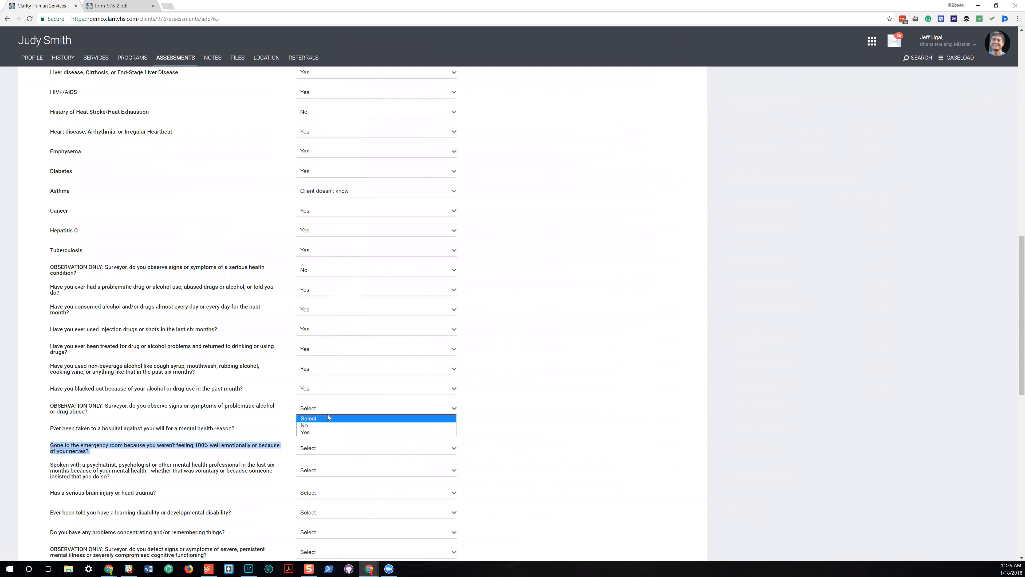
{"action": "left_click", "coordinate": [326, 432]}
Answer "Yes" for involuntary mental health hospitalization, emotional emergency room visits, recent mental health professional contact, and serious brain injury.
{"action": "left_click", "coordinate": [327, 427]}
{"action": "left_click", "coordinate": [331, 447]}
{"action": "left_click", "coordinate": [332, 447]}
{"action": "left_click", "coordinate": [329, 472]}
{"action": "left_click", "coordinate": [328, 469]}
{"action": "left_click", "coordinate": [331, 493]}
{"action": "left_click", "coordinate": [331, 493]}
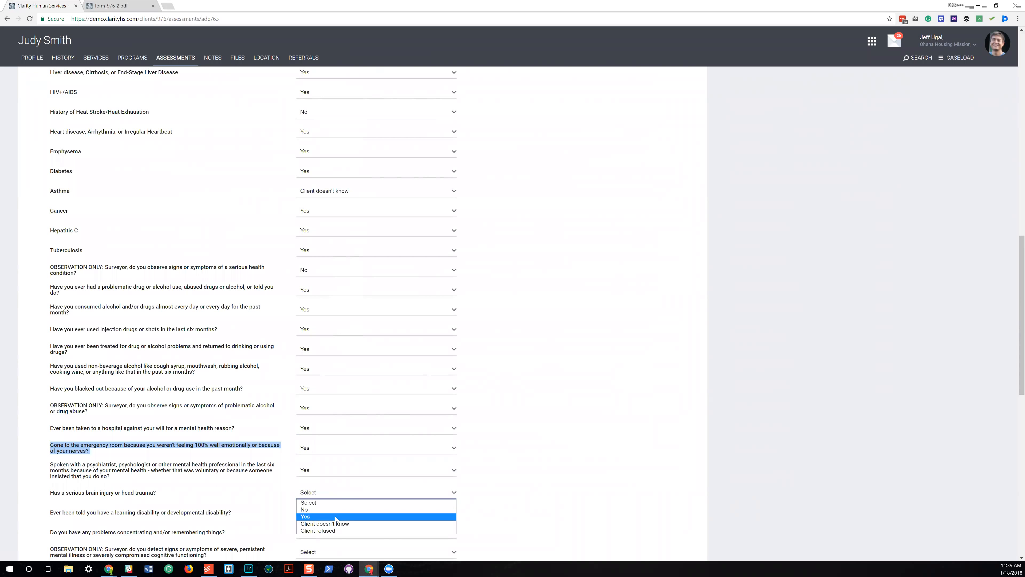
{"action": "left_click", "coordinate": [335, 516]}
Answer "Yes" for learning disability, concentration problems, observed severe mental illness and untaken prescriptions, and "No" for unaddressed abuse or trauma.
{"action": "scroll", "coordinate": [330, 368], "scroll_direction": "down", "scroll_amount": 5}
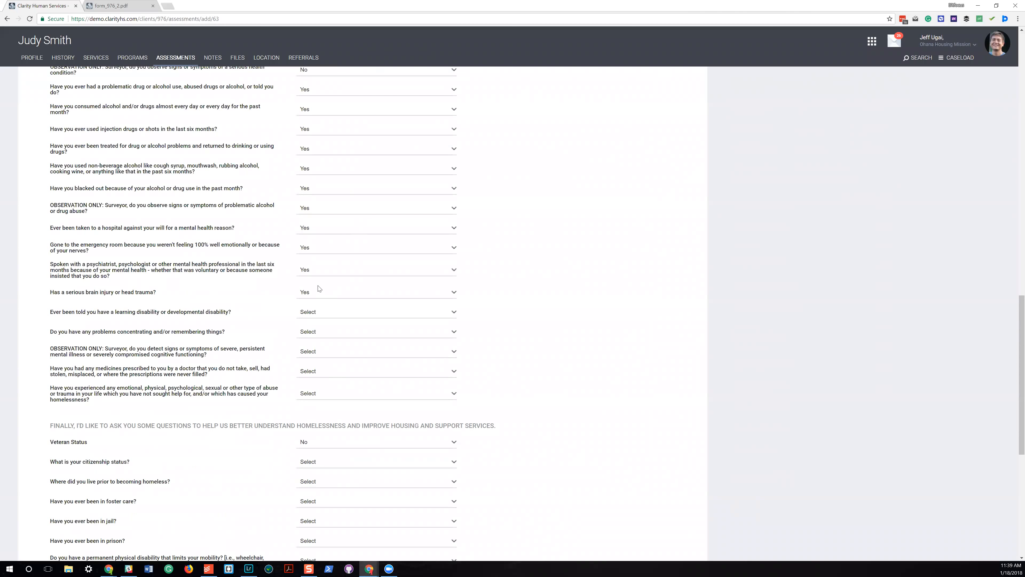
{"action": "left_click", "coordinate": [318, 310]}
{"action": "left_click", "coordinate": [323, 334]}
{"action": "left_click", "coordinate": [322, 330]}
{"action": "left_click", "coordinate": [323, 357]}
{"action": "left_click", "coordinate": [324, 352]}
{"action": "left_click", "coordinate": [324, 375]}
{"action": "left_click", "coordinate": [324, 373]}
{"action": "left_click", "coordinate": [323, 395]}
{"action": "left_click", "coordinate": [323, 396]}
{"action": "left_click", "coordinate": [319, 414]}
Set the citizenship status to Legal Resident and the residence prior to homelessness to This region.
{"action": "scroll", "coordinate": [287, 409], "scroll_direction": "down", "scroll_amount": 1}
{"action": "scroll", "coordinate": [287, 410], "scroll_direction": "down", "scroll_amount": 4}
{"action": "left_click", "coordinate": [334, 303]}
{"action": "left_click", "coordinate": [332, 325]}
{"action": "left_click", "coordinate": [332, 323]}
{"action": "left_click", "coordinate": [326, 353]}
Answer "Yes" to the questions on foster care, jail, prison and a permanent physical disability limiting mobility.
{"action": "left_click", "coordinate": [325, 343]}
{"action": "left_click", "coordinate": [323, 364]}
{"action": "left_click", "coordinate": [323, 361]}
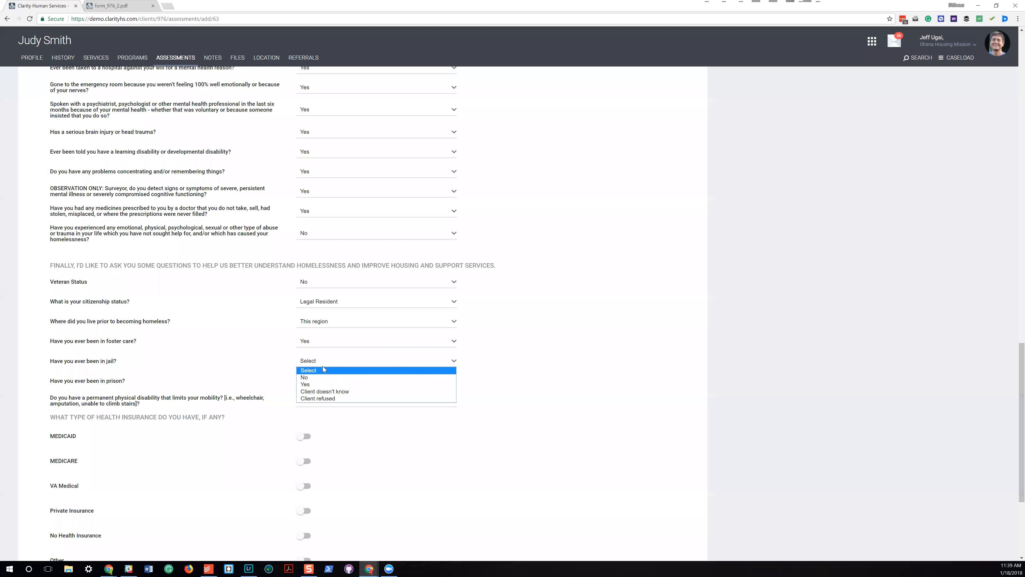
{"action": "left_click", "coordinate": [323, 386]}
{"action": "left_click", "coordinate": [323, 381]}
{"action": "left_click", "coordinate": [319, 405]}
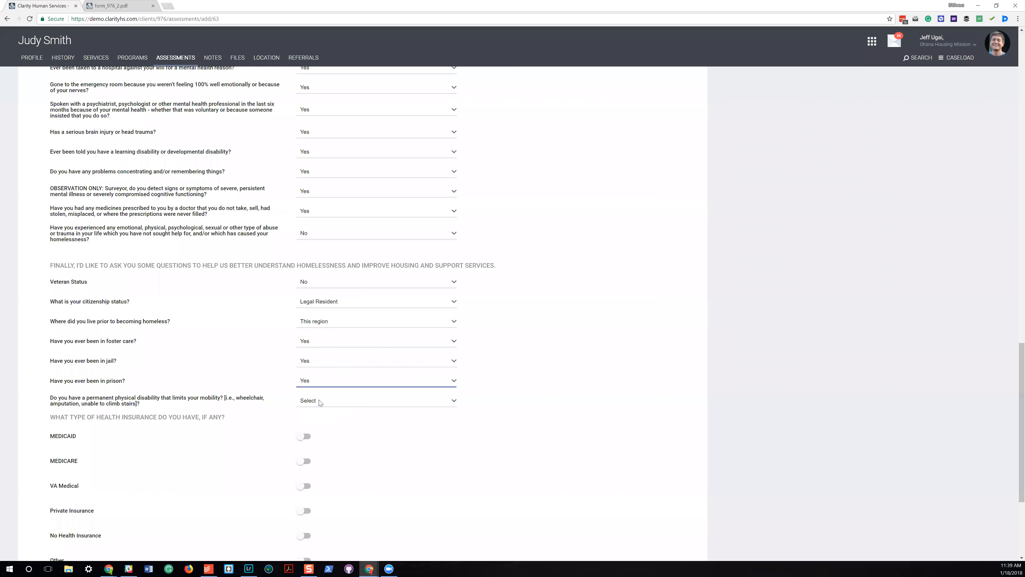
{"action": "left_click", "coordinate": [318, 401]}
{"action": "left_click", "coordinate": [319, 424]}
Mark MEDICAID as the client's health insurance, complete the remaining fields with the text "asdf", and save the assessment.
{"action": "scroll", "coordinate": [304, 404], "scroll_direction": "down", "scroll_amount": 4}
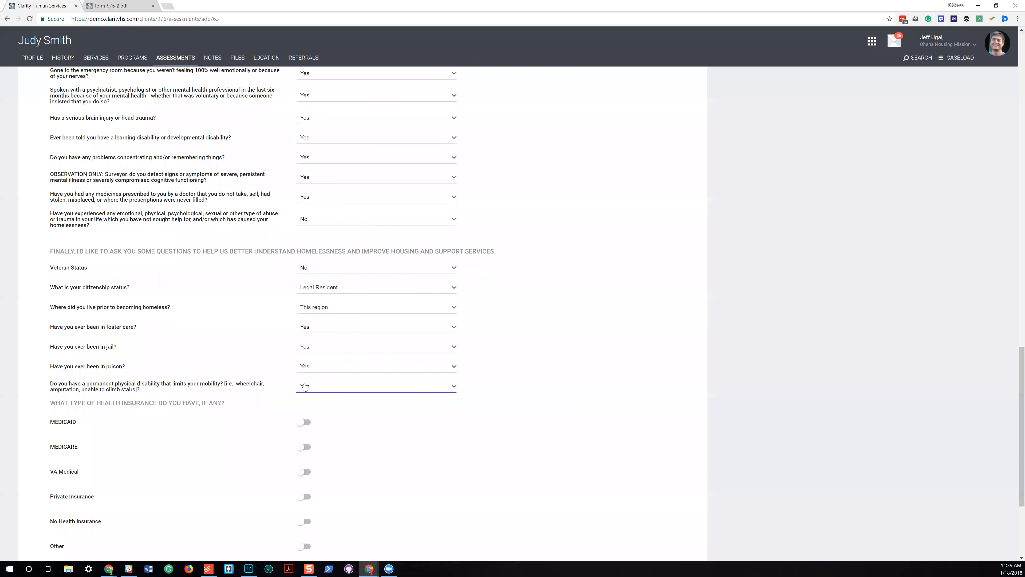
{"action": "left_click", "coordinate": [304, 275]}
{"action": "left_click", "coordinate": [305, 459]}
{"action": "left_click", "coordinate": [317, 439]}
{"action": "type", "text": "asdf"}
{"action": "left_click", "coordinate": [337, 516]}
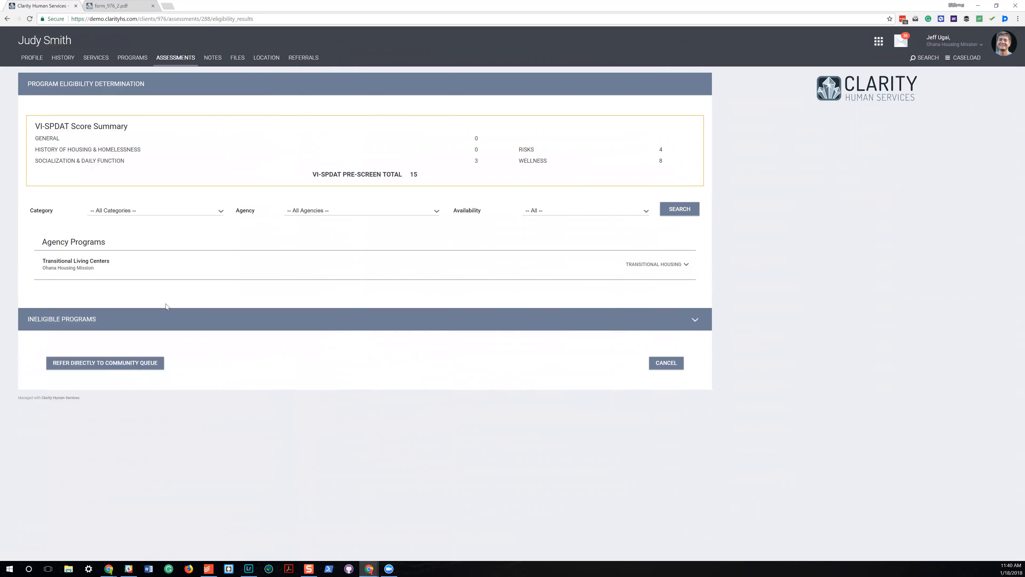
Review the ineligible programs in the eligibility results, and look over the client's notes and files.
{"action": "left_click", "coordinate": [694, 320]}
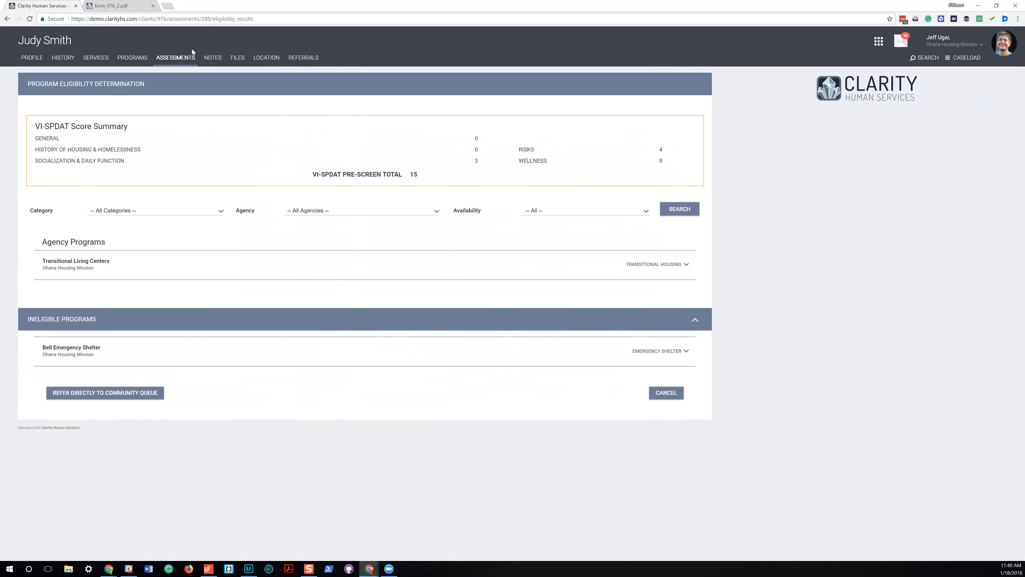
{"action": "left_click", "coordinate": [213, 58]}
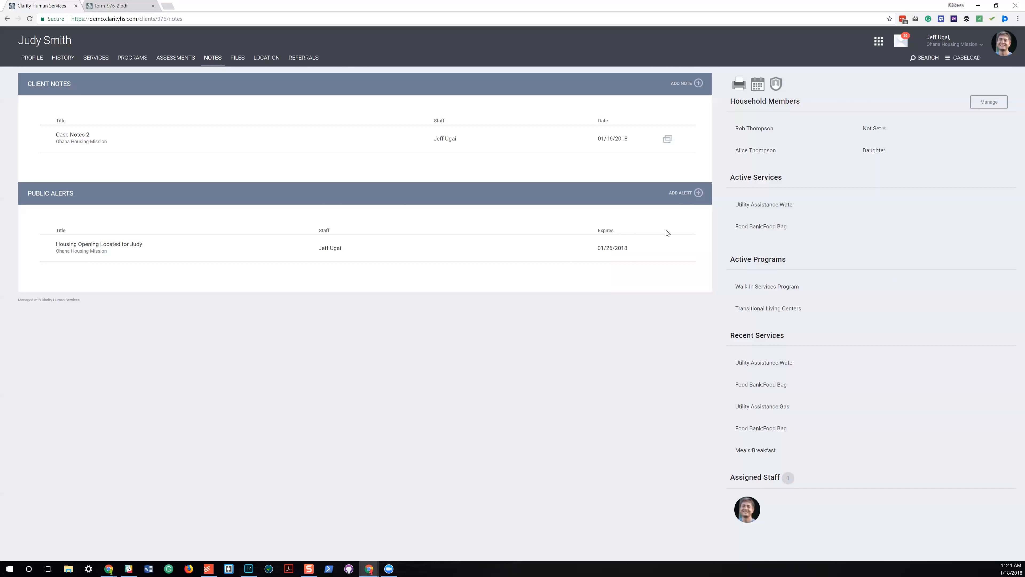
{"action": "left_click", "coordinate": [237, 59]}
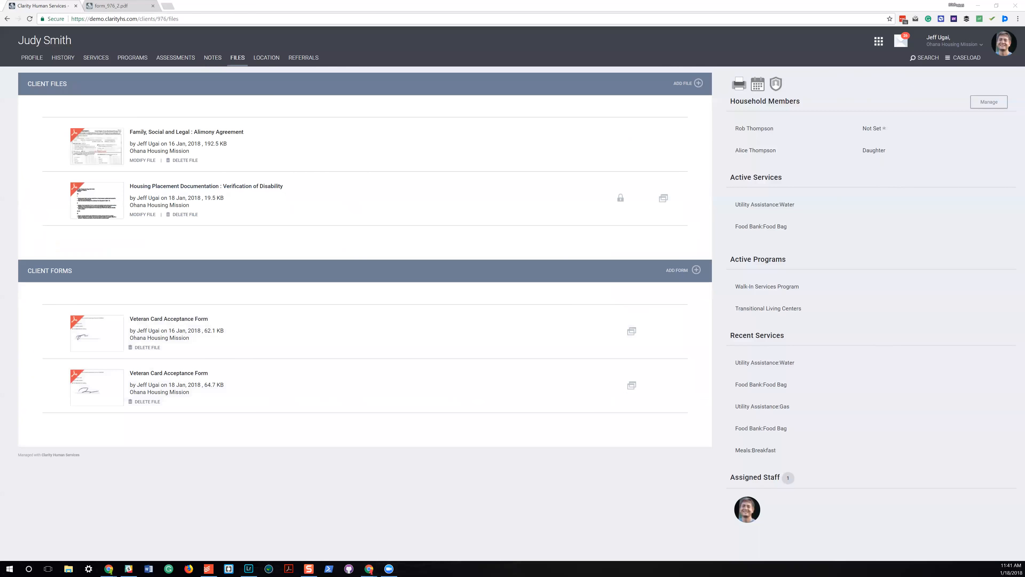
Record the current location as a field interaction for the client and inspect the place in Street View.
{"action": "left_click", "coordinate": [268, 59]}
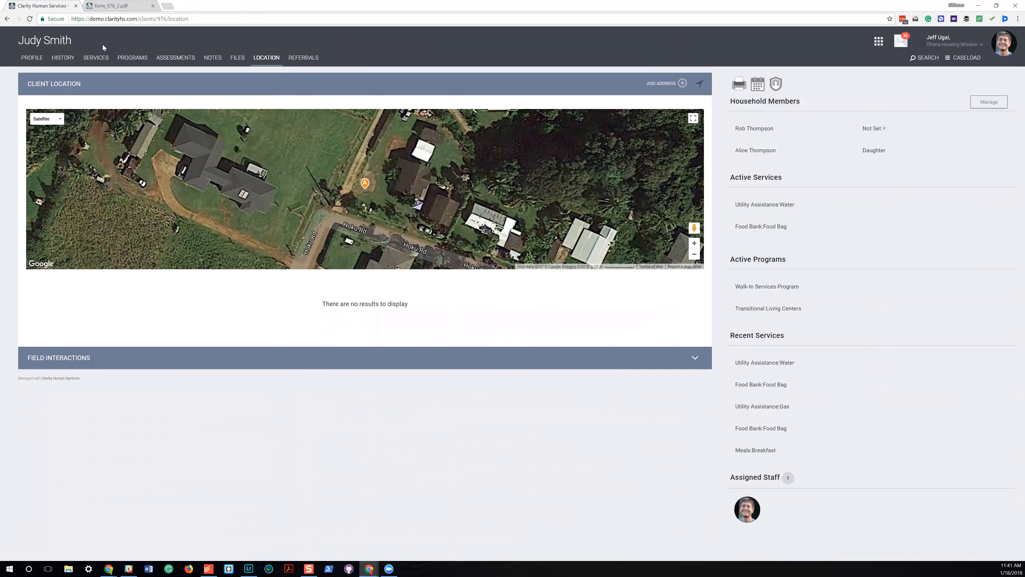
{"action": "left_click", "coordinate": [700, 85]}
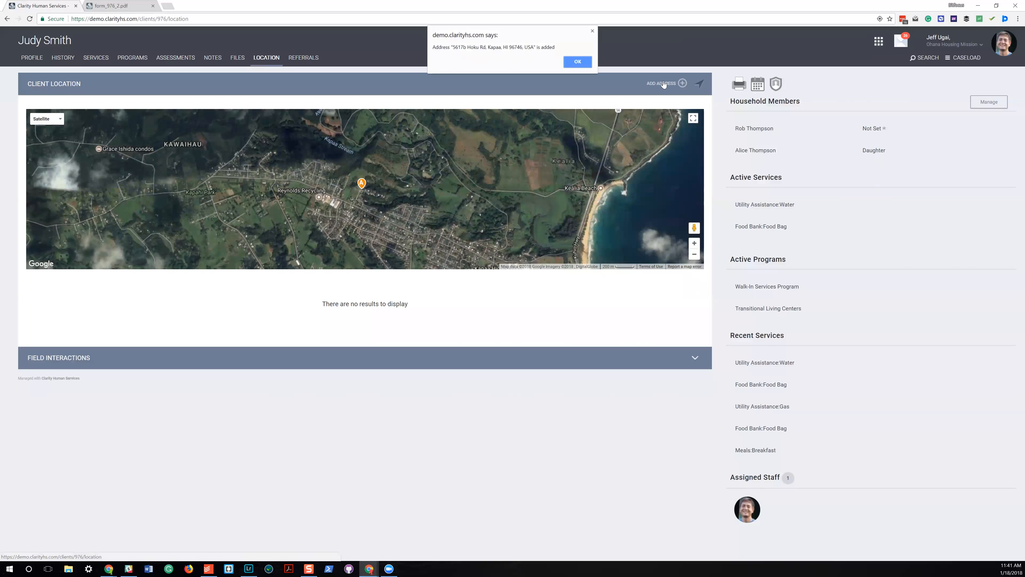
{"action": "left_click", "coordinate": [586, 64]}
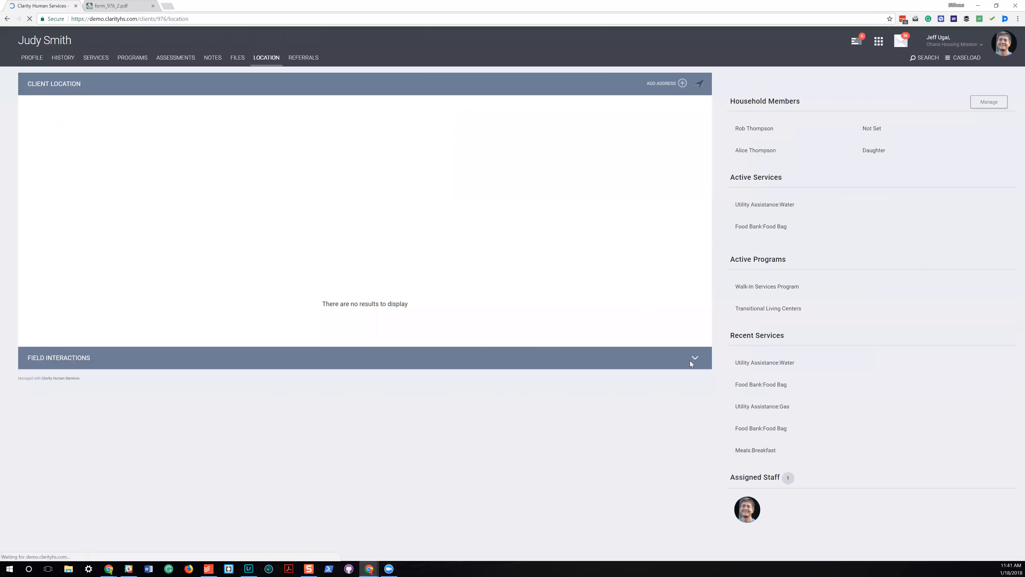
{"action": "left_click", "coordinate": [693, 359]}
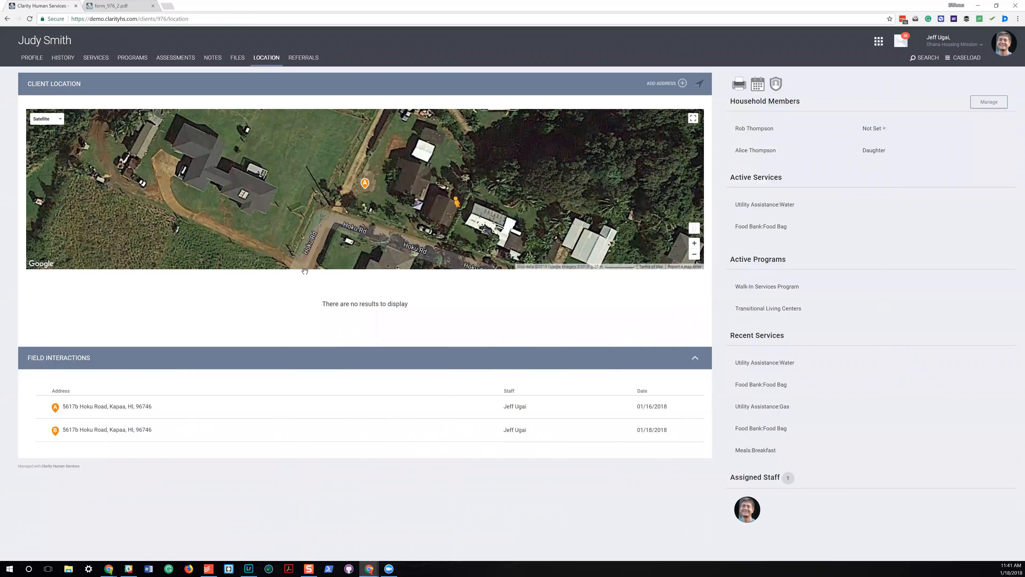
{"action": "left_click_drag", "start_coordinate": [304, 271], "coordinate": [464, 178]}
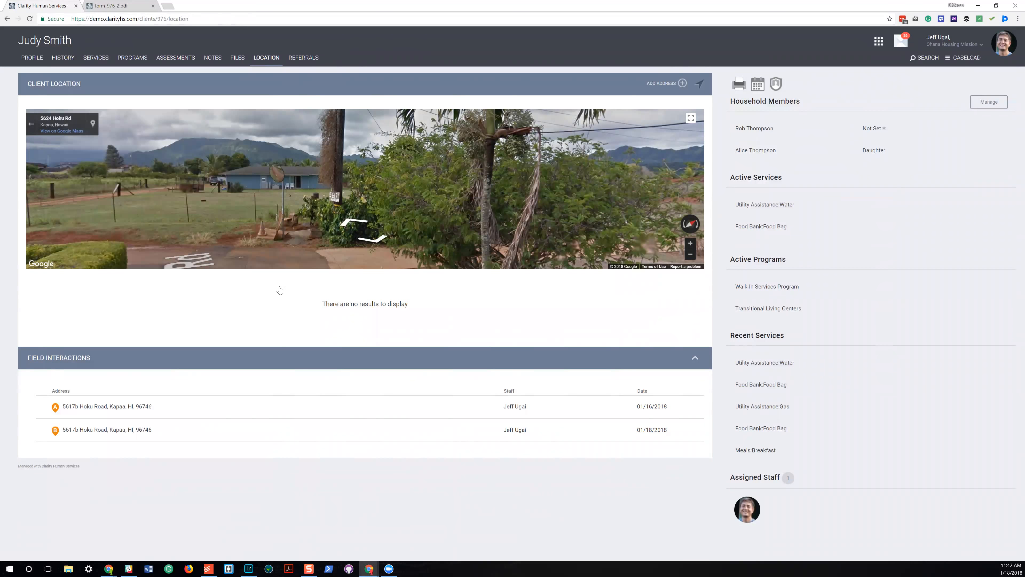
{"action": "left_click", "coordinate": [673, 85]}
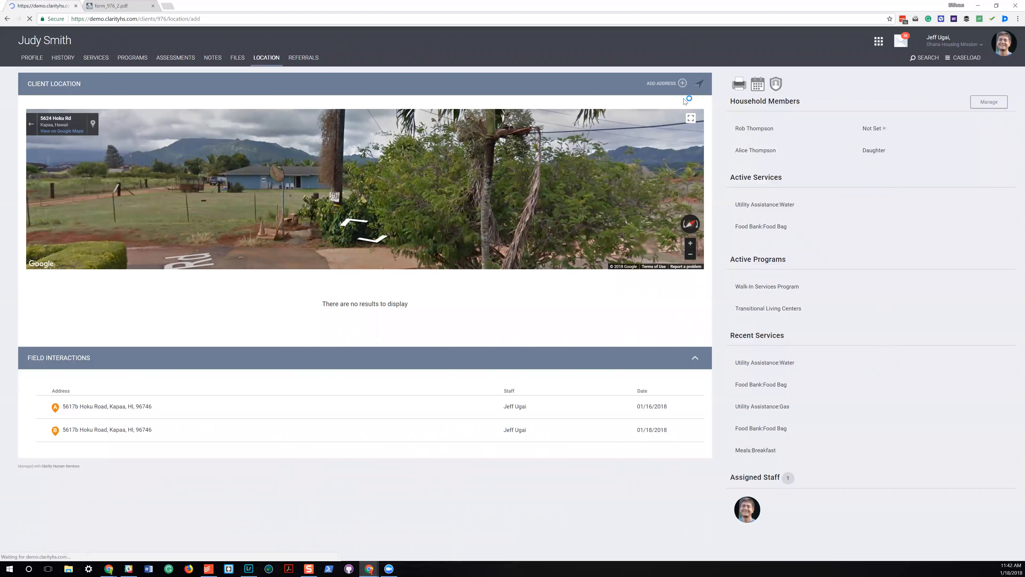
{"action": "left_click", "coordinate": [146, 123]}
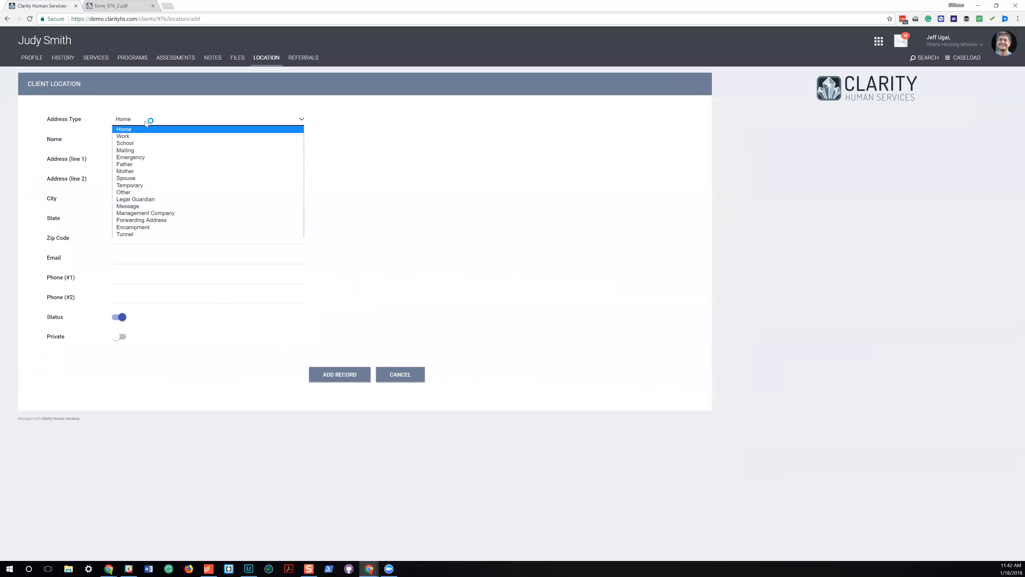
{"action": "left_click", "coordinate": [214, 178]}
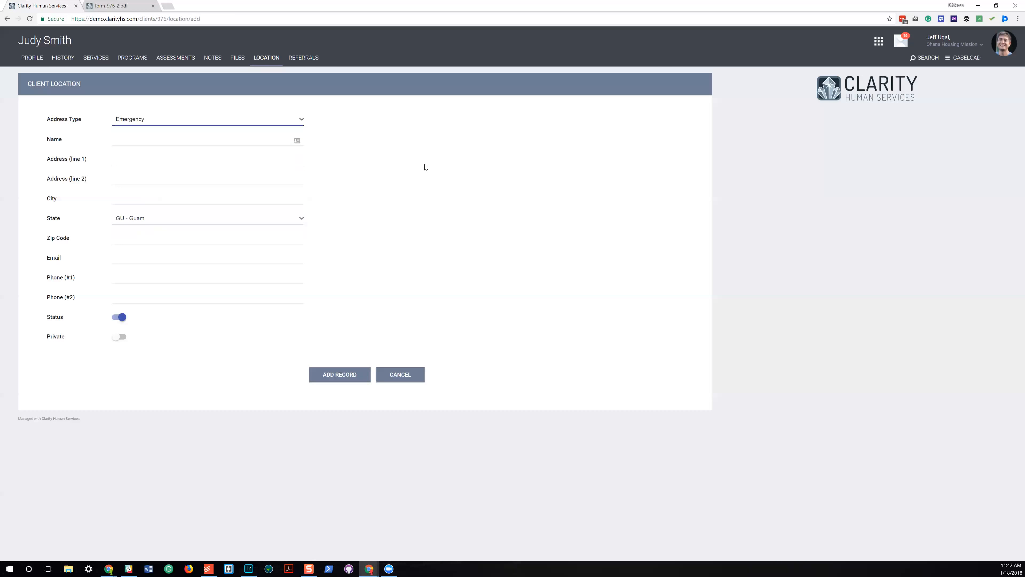
{"action": "left_click", "coordinate": [218, 117]}
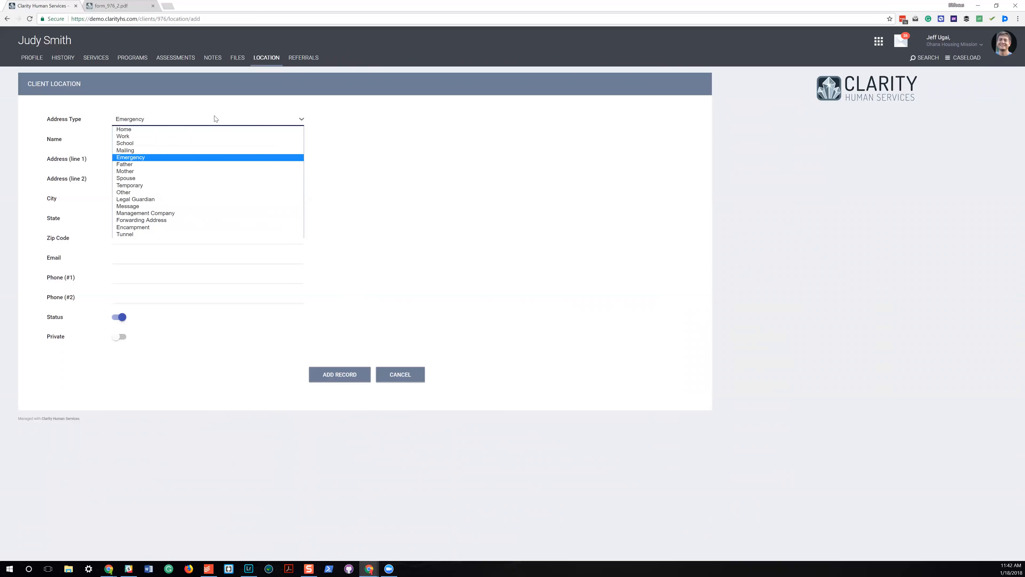
{"action": "left_click", "coordinate": [196, 144]}
{"action": "left_click", "coordinate": [410, 377]}
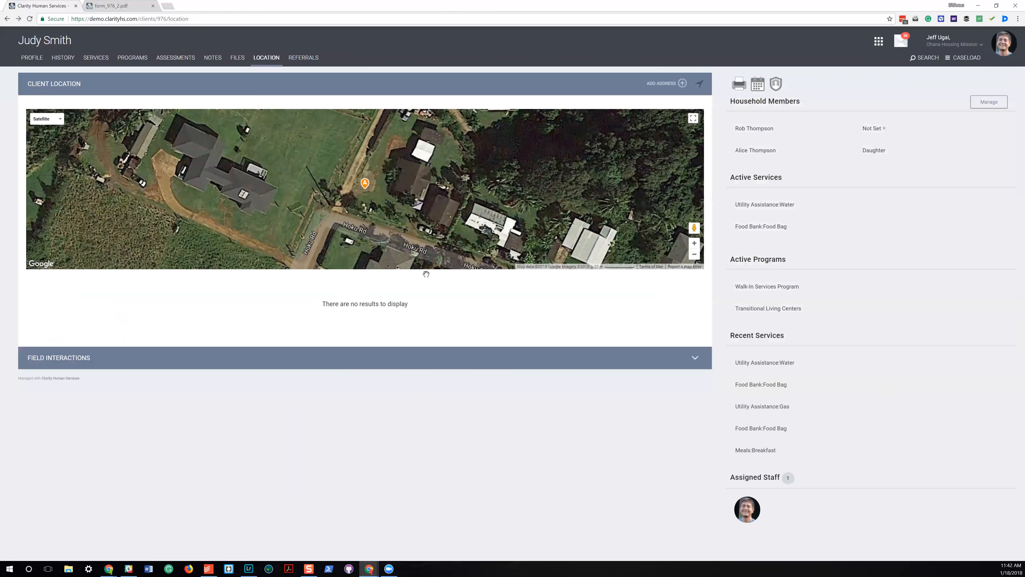
Look over the client's referral options and profile, and review the HUD Reports category in the report library.
{"action": "left_click", "coordinate": [303, 58]}
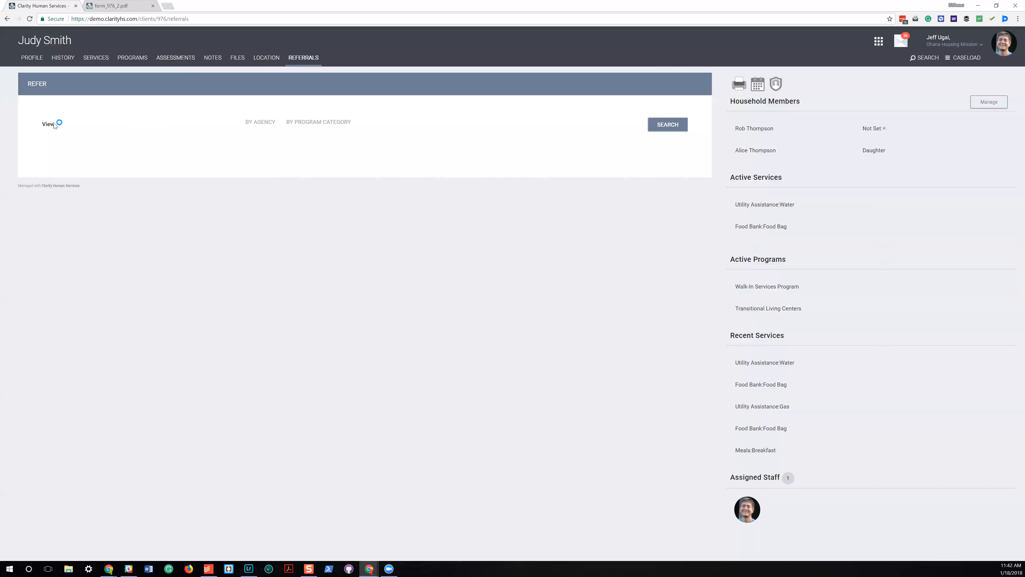
{"action": "left_click", "coordinate": [30, 59]}
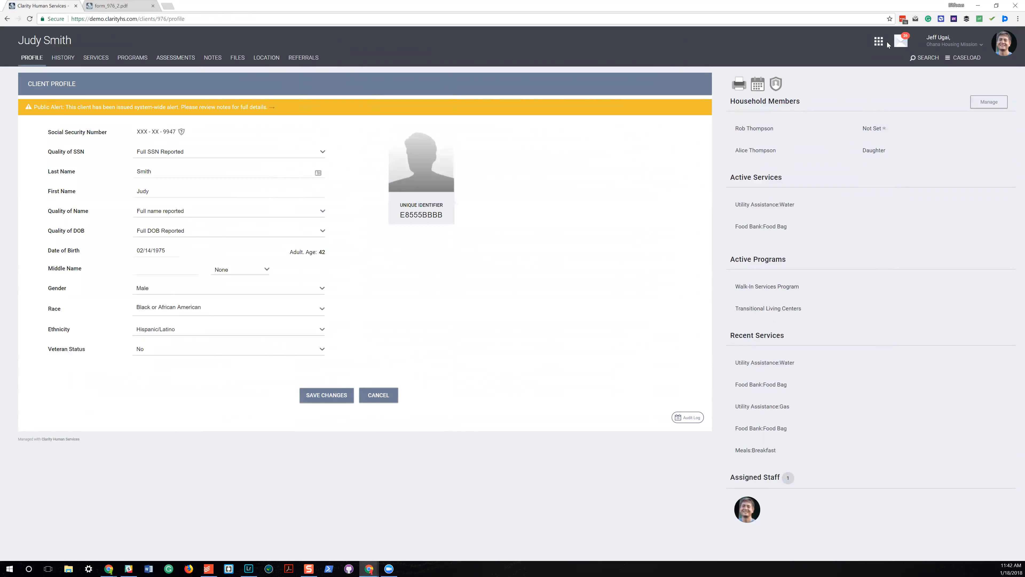
{"action": "left_click", "coordinate": [879, 42]}
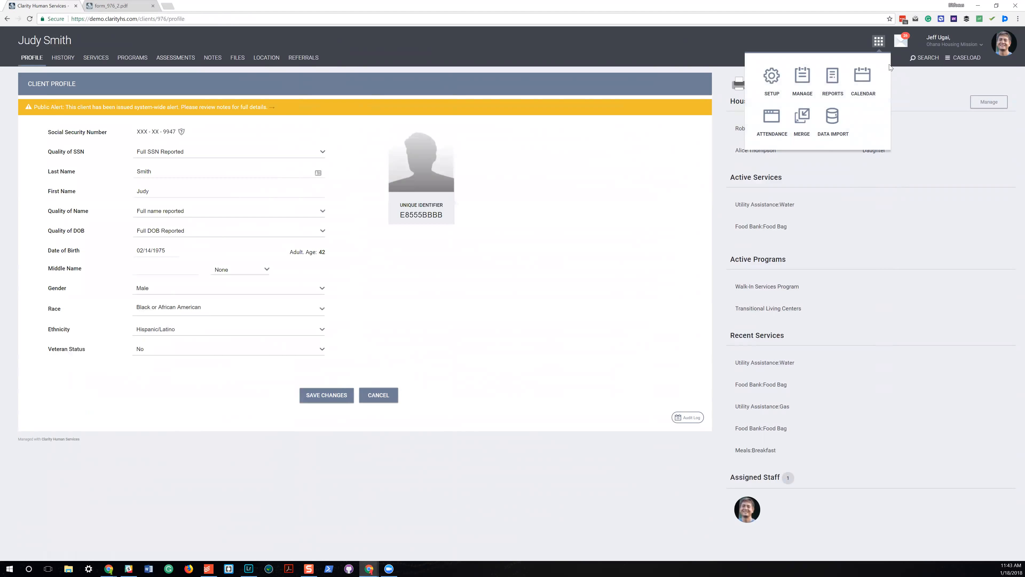
{"action": "left_click", "coordinate": [833, 77]}
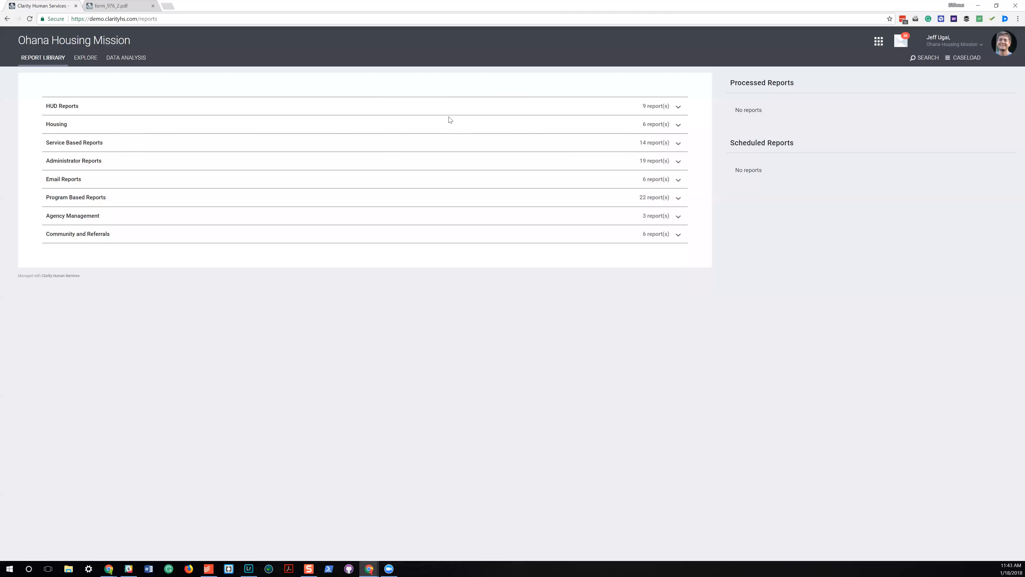
{"action": "left_click", "coordinate": [458, 109]}
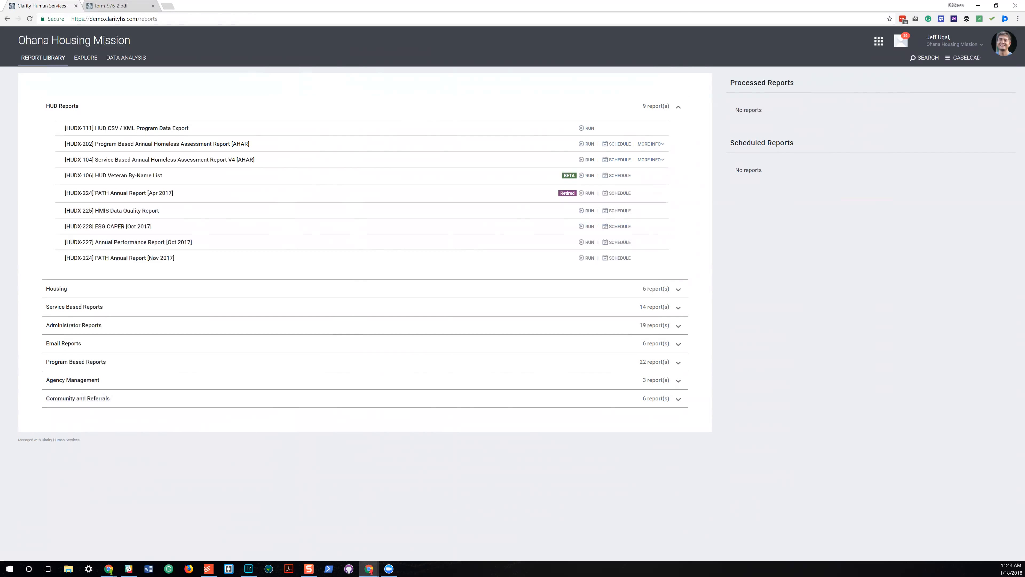
Open the attendance services and switch the active agency to Regional Task Force on the Homeless San Diego.
{"action": "left_click", "coordinate": [880, 42]}
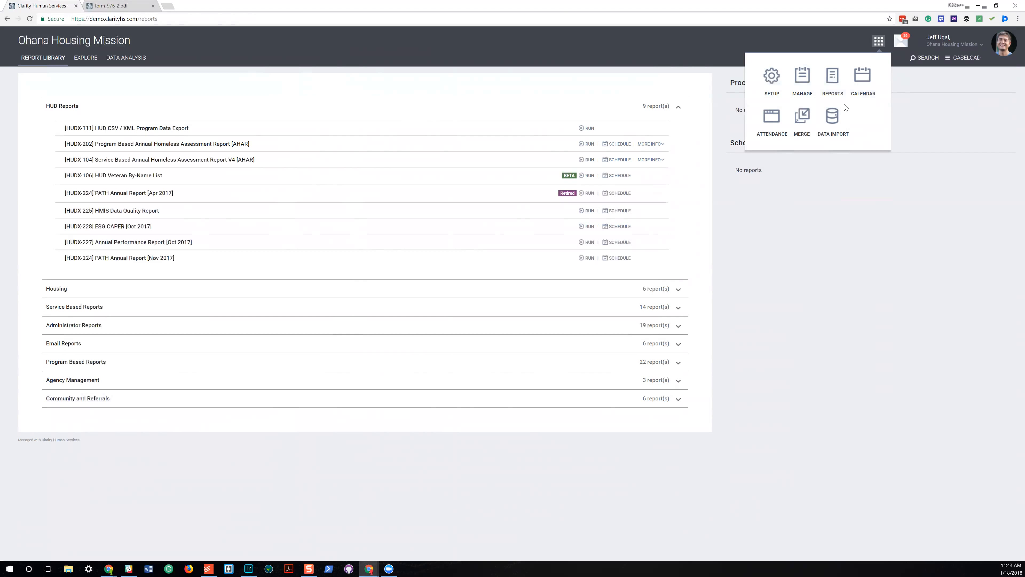
{"action": "left_click", "coordinate": [773, 118]}
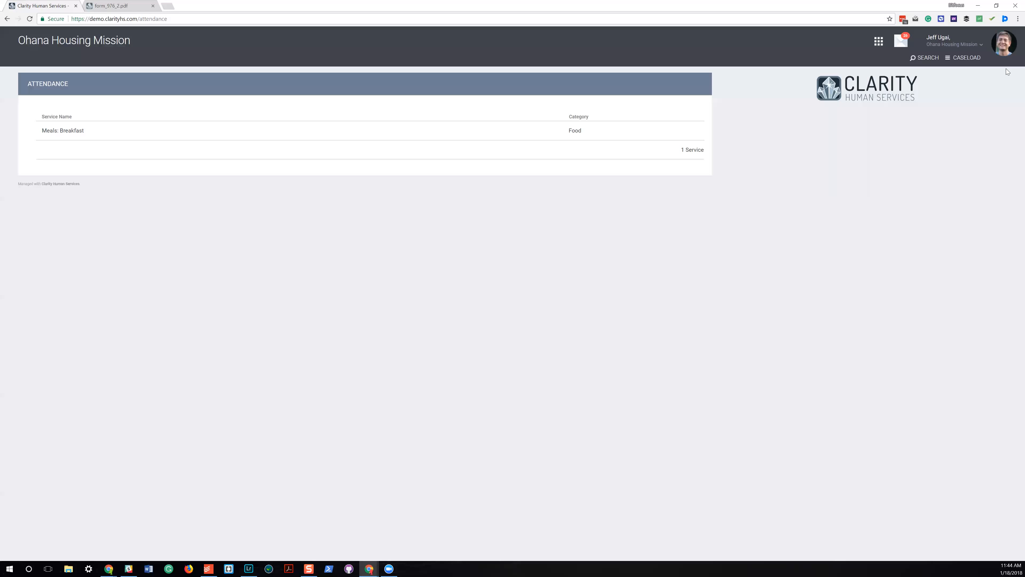
{"action": "left_click", "coordinate": [981, 46]}
{"action": "left_click", "coordinate": [937, 76]}
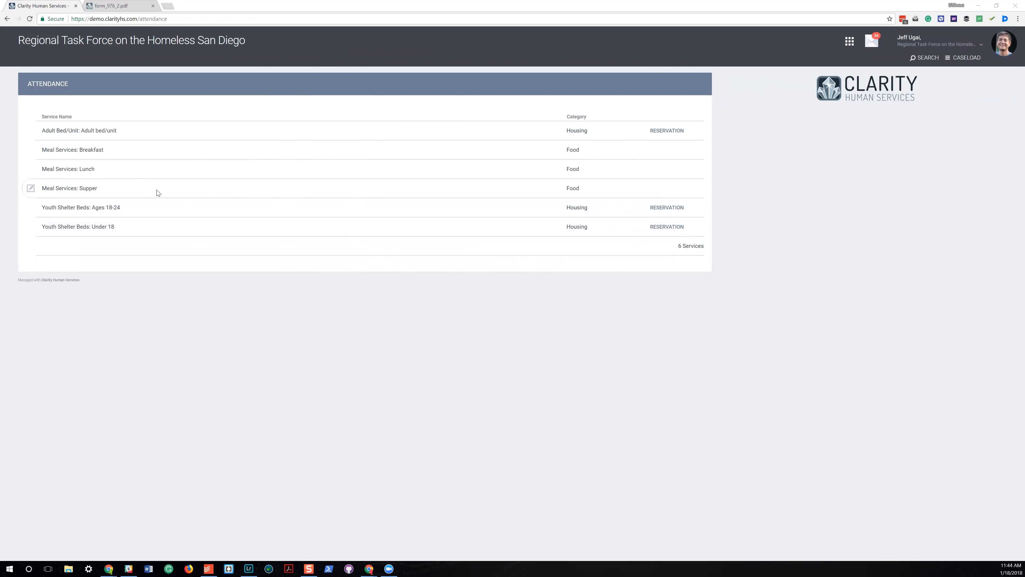
Start a reservation of slot B3 in Youth Shelter Beds: Ages 18-24 and assign the client found by first name.
{"action": "left_click", "coordinate": [682, 211]}
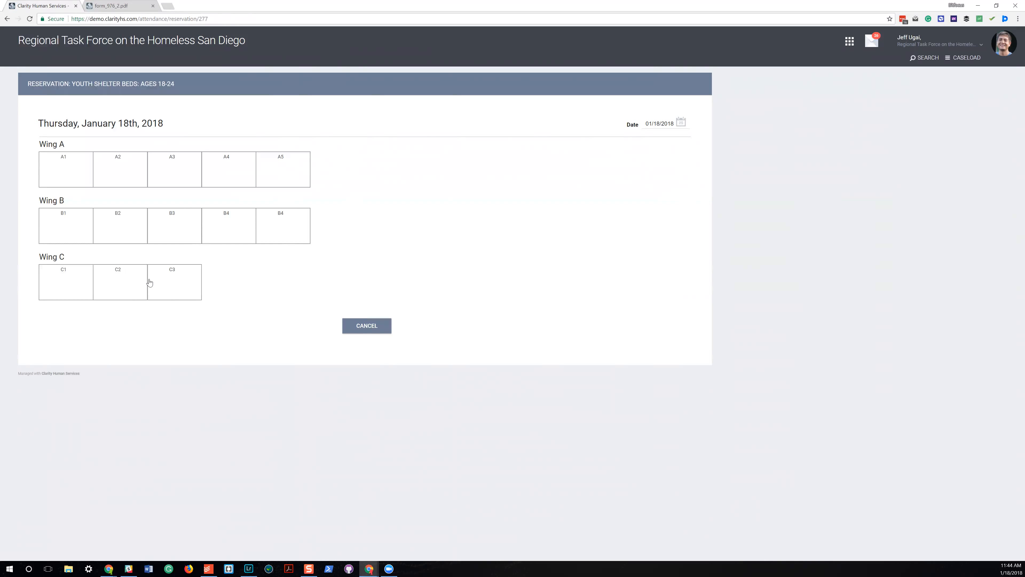
{"action": "left_click", "coordinate": [181, 219]}
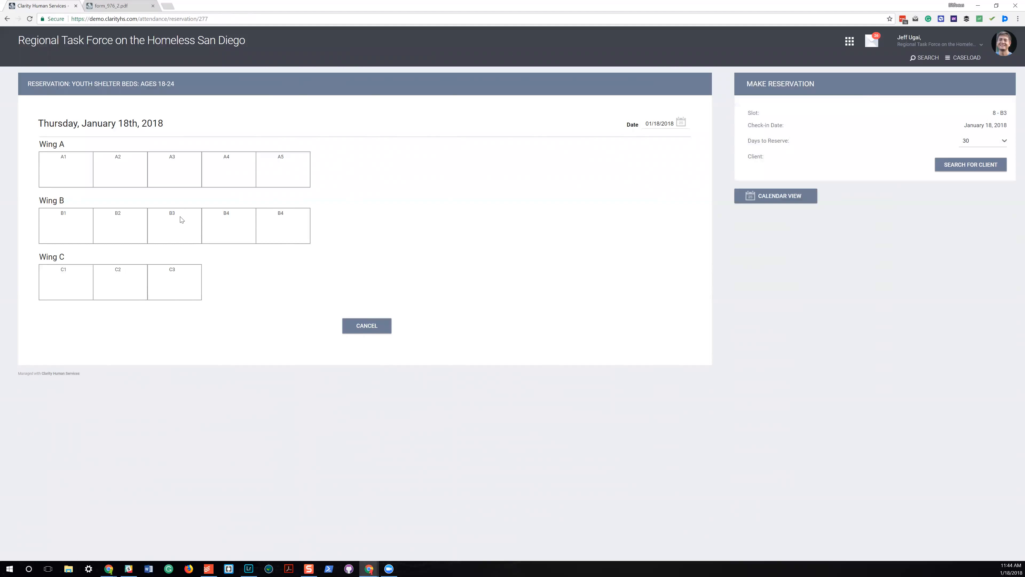
{"action": "left_click", "coordinate": [982, 166]}
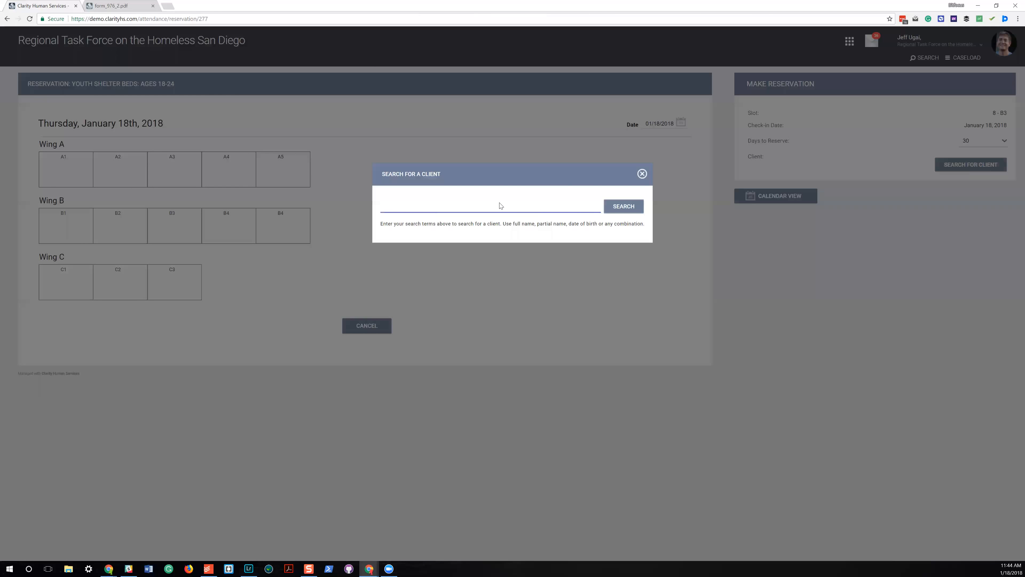
{"action": "type", "text": "judy"}
{"action": "key", "text": "Return"}
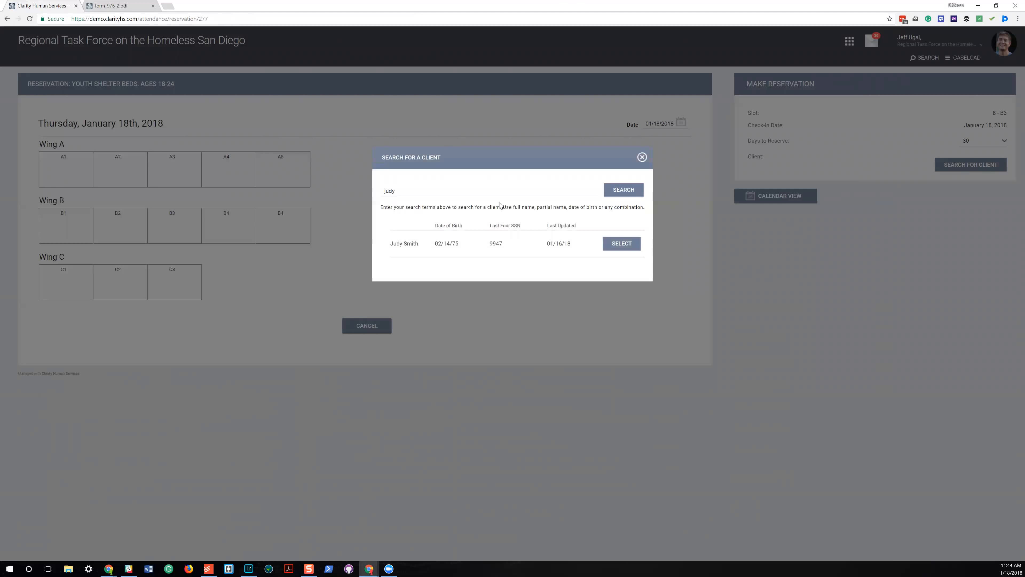
{"action": "left_click", "coordinate": [623, 244]}
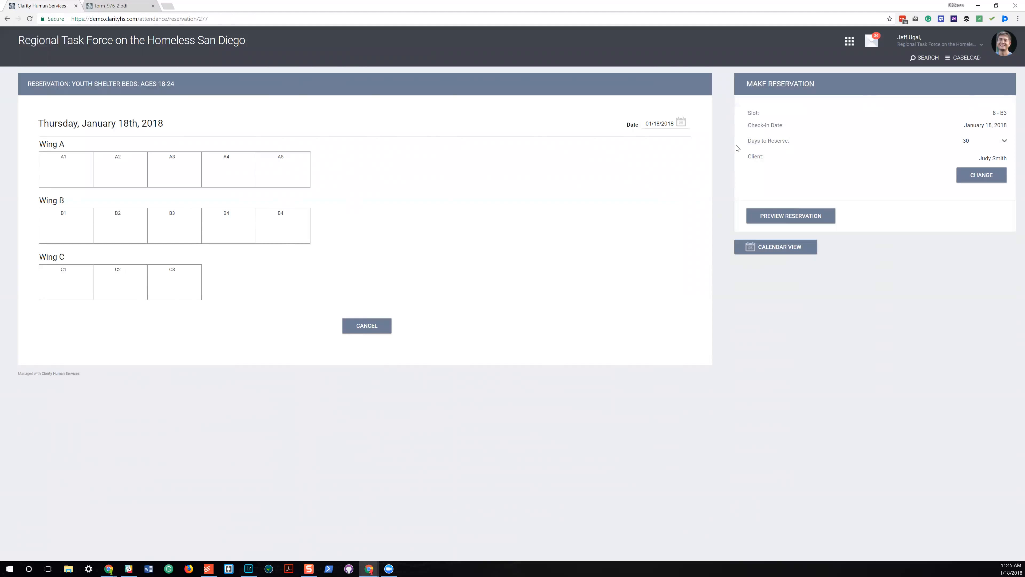
Preview and confirm the reservation for 15 days, and view the reservation calendar of slot B3.
{"action": "left_click", "coordinate": [987, 148]}
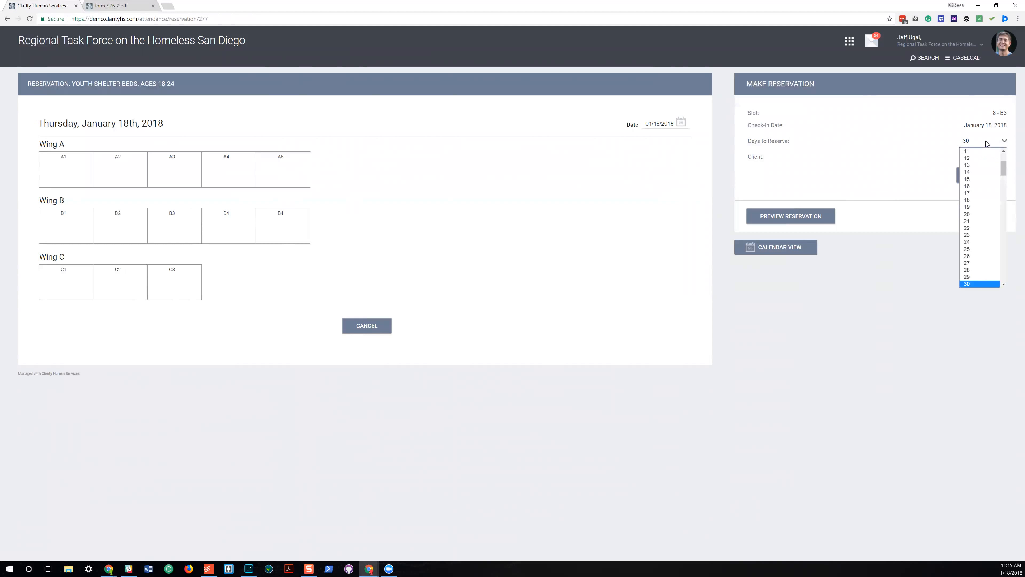
{"action": "left_click", "coordinate": [985, 181]}
{"action": "left_click", "coordinate": [801, 215]}
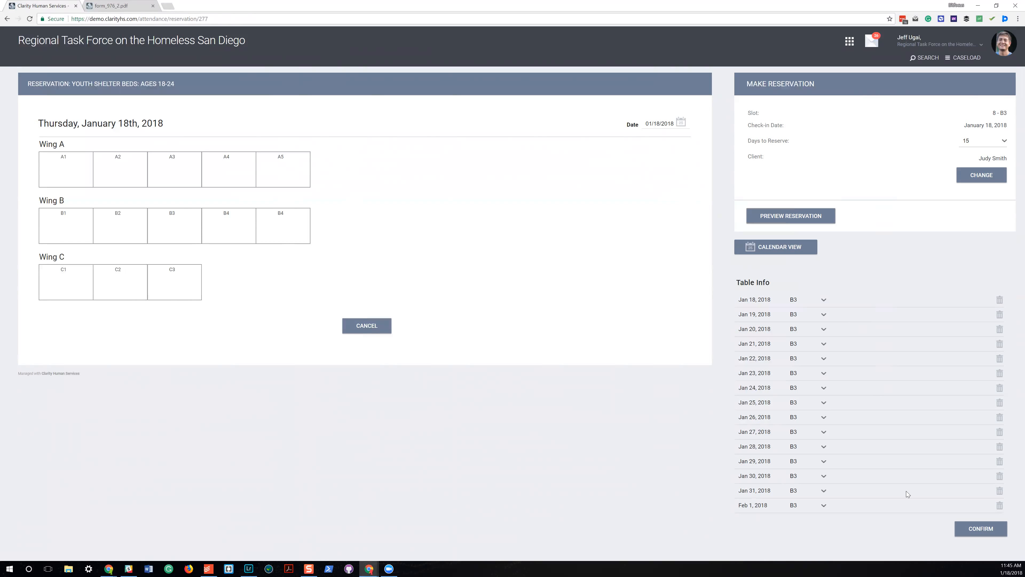
{"action": "left_click", "coordinate": [998, 532]}
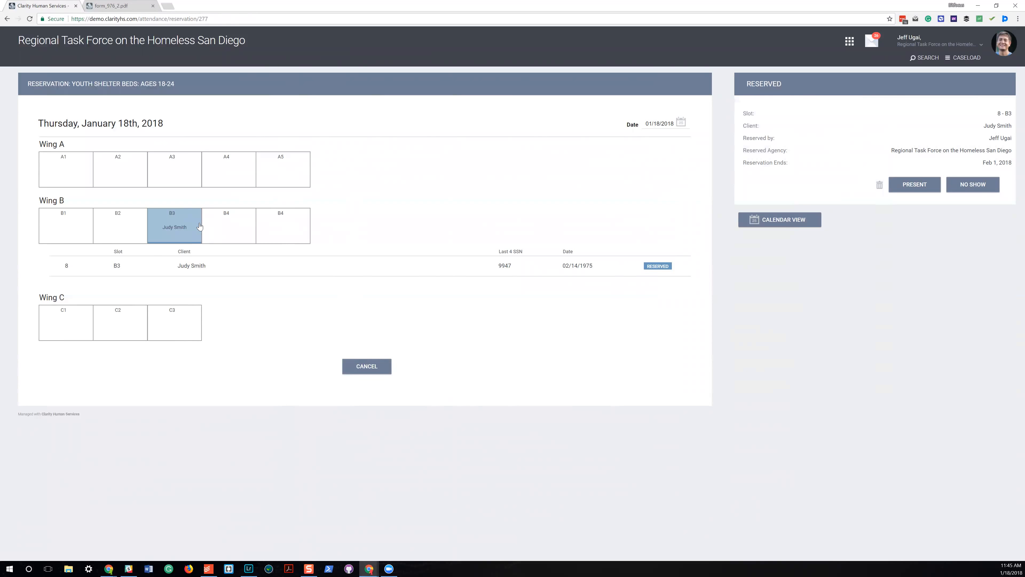
{"action": "left_click", "coordinate": [169, 237]}
{"action": "left_click", "coordinate": [763, 221]}
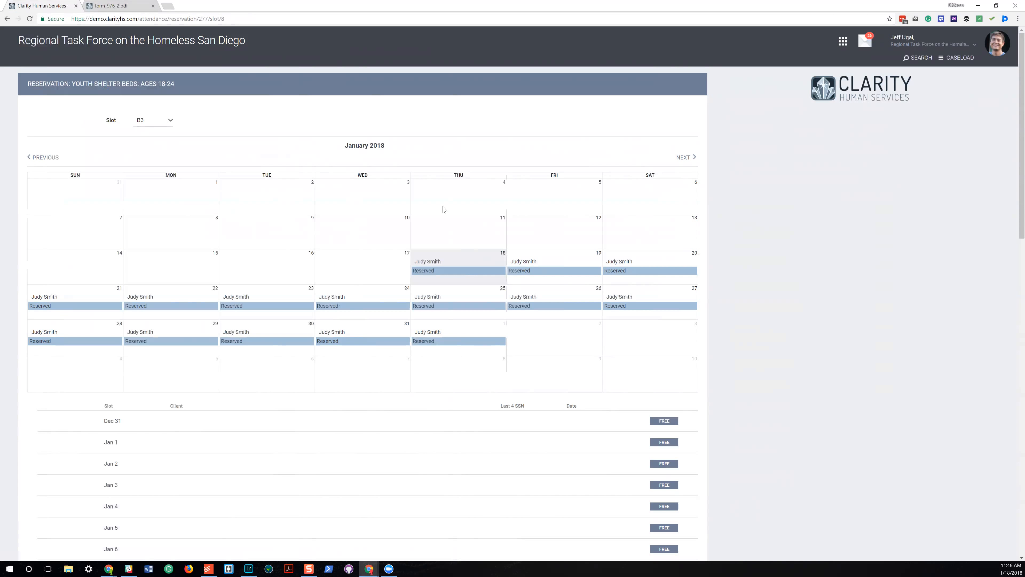
Add the reserved client to the attendance of Youth Shelter Beds: Ages 18-24 and activate the client search field.
{"action": "left_click", "coordinate": [843, 41]}
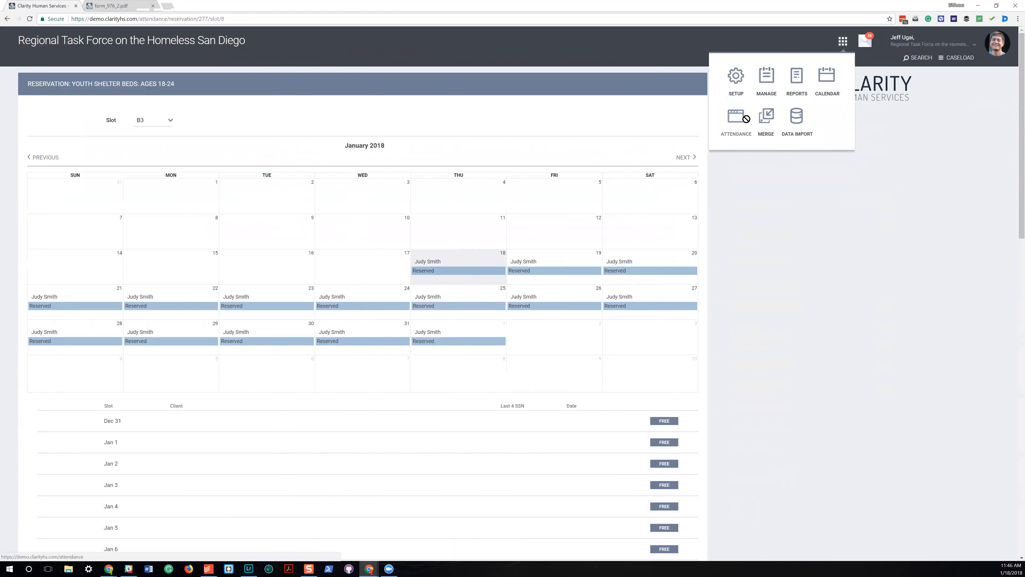
{"action": "left_click", "coordinate": [734, 129]}
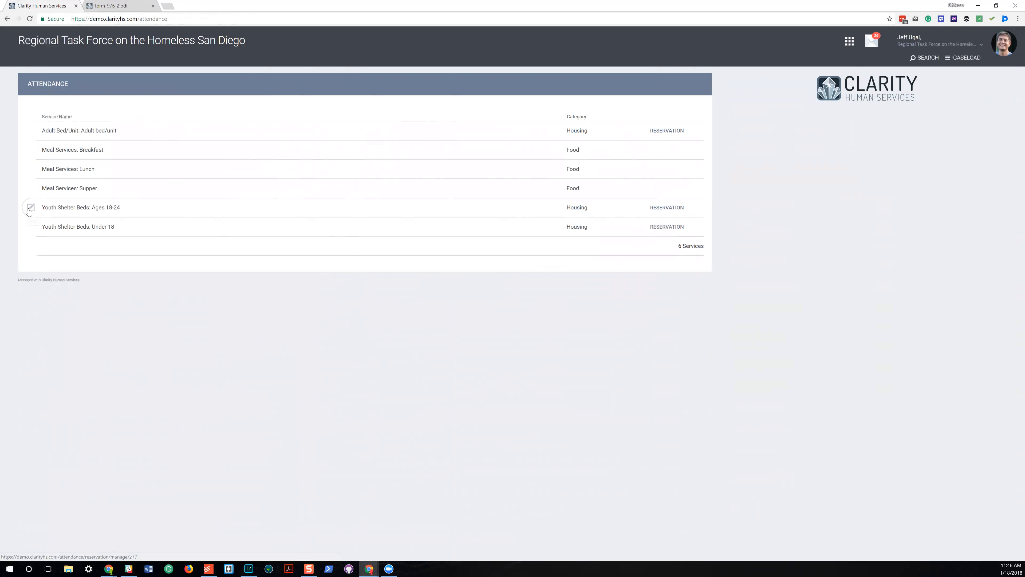
{"action": "left_click", "coordinate": [31, 209]}
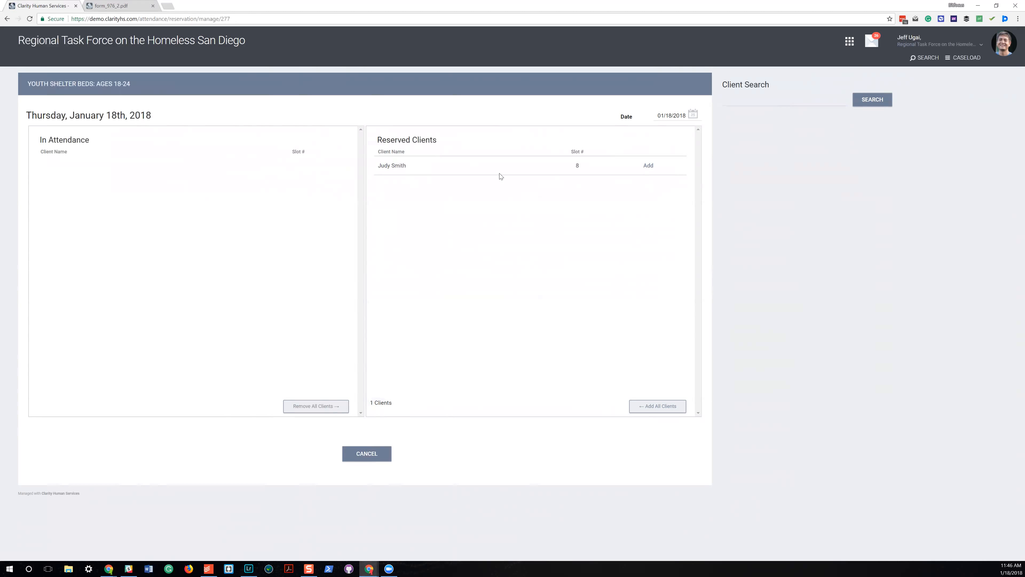
{"action": "left_click", "coordinate": [649, 166]}
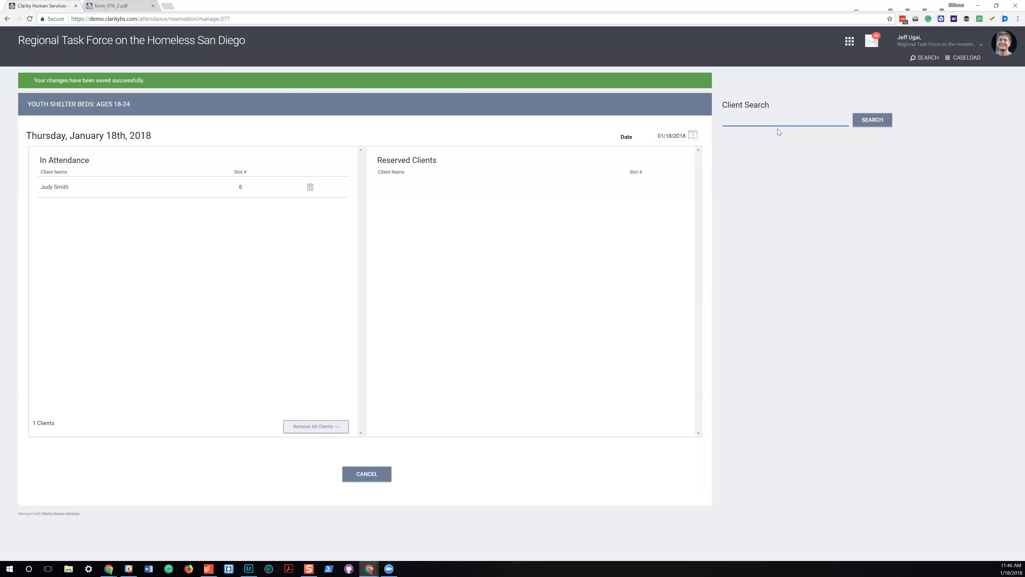
{"action": "left_click", "coordinate": [783, 108]}
{"action": "left_click", "coordinate": [783, 119]}
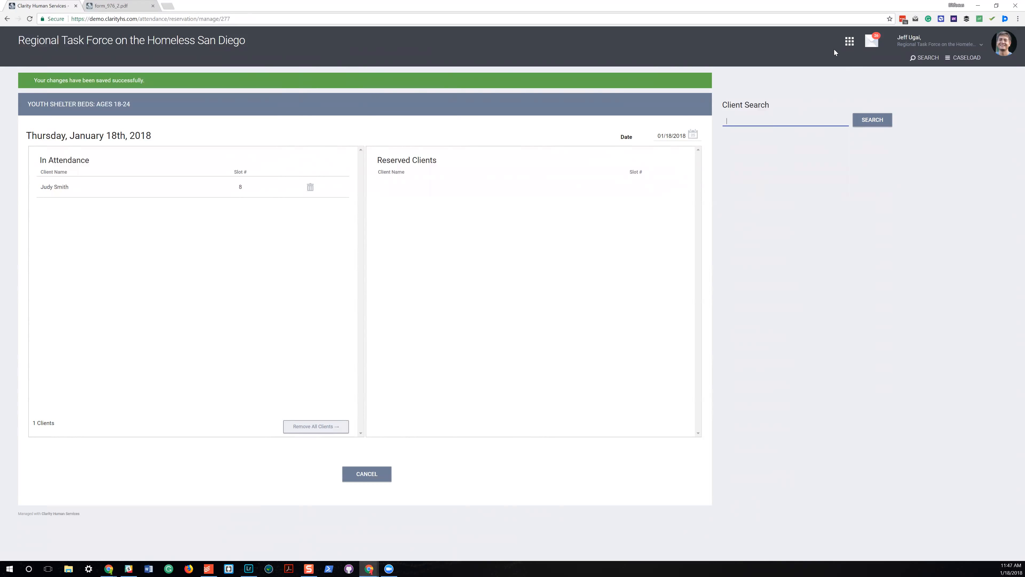
Open the parameters of the HUD report [HUDX-227] Annual Performance Report [Oct 2017] from the report library.
{"action": "left_click", "coordinate": [844, 47]}
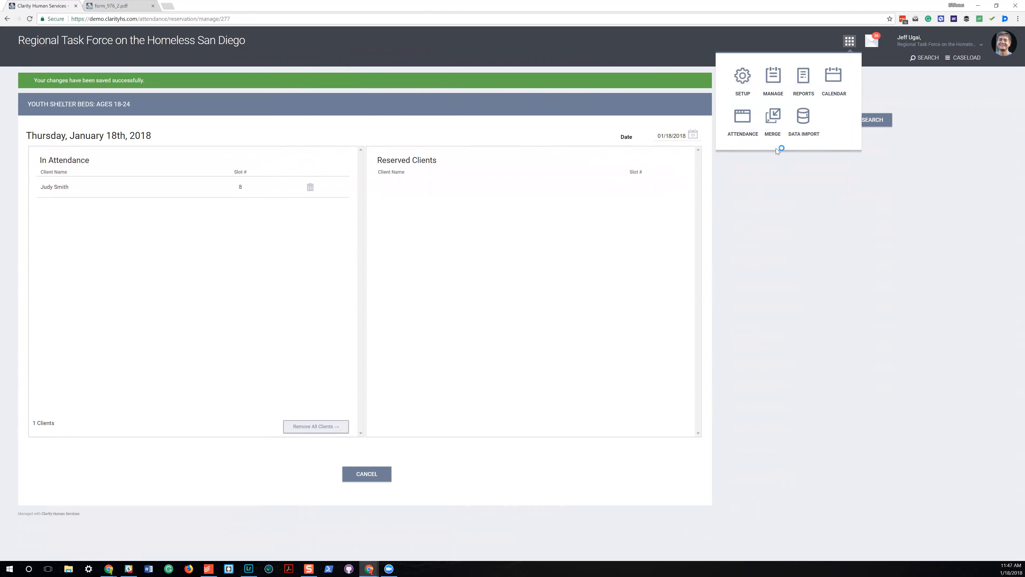
{"action": "left_click", "coordinate": [803, 79]}
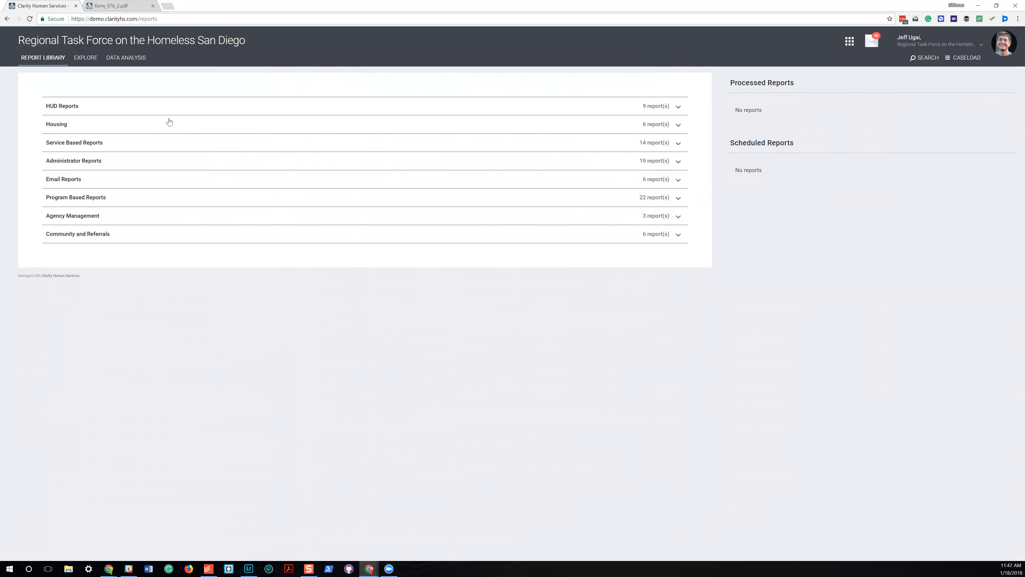
{"action": "left_click", "coordinate": [678, 106]}
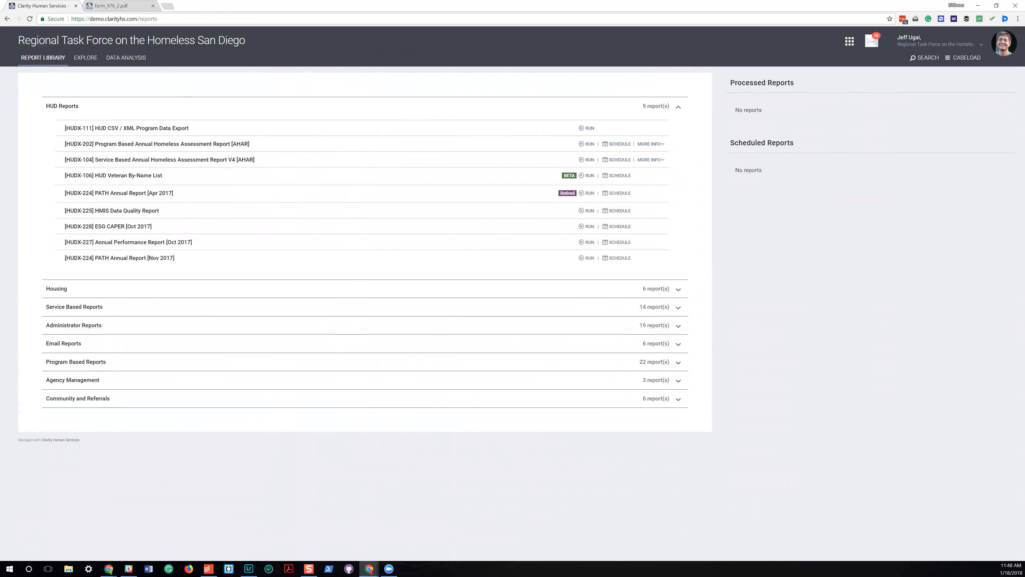
{"action": "left_click", "coordinate": [588, 242]}
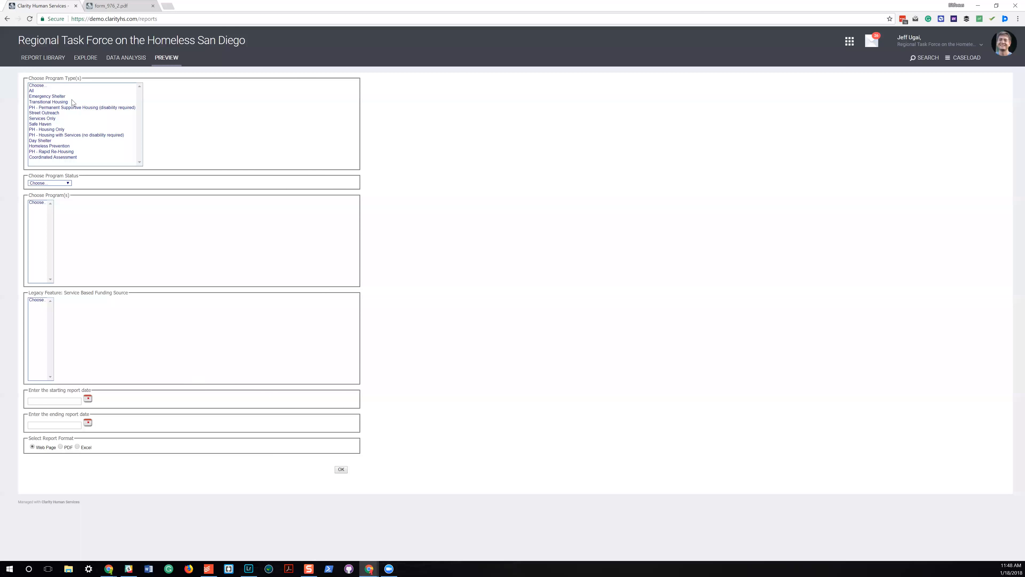
Select all program types, the All Programs status, all programs, and Not Based on Funding Source for the report.
{"action": "left_click", "coordinate": [64, 91]}
{"action": "left_click", "coordinate": [61, 184]}
{"action": "left_click", "coordinate": [59, 194]}
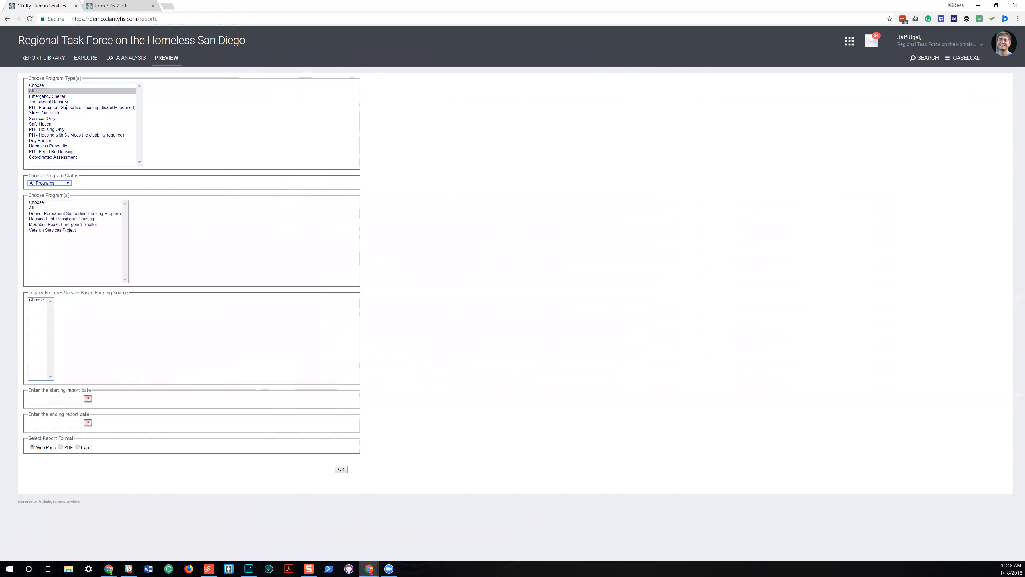
{"action": "left_click", "coordinate": [81, 207]}
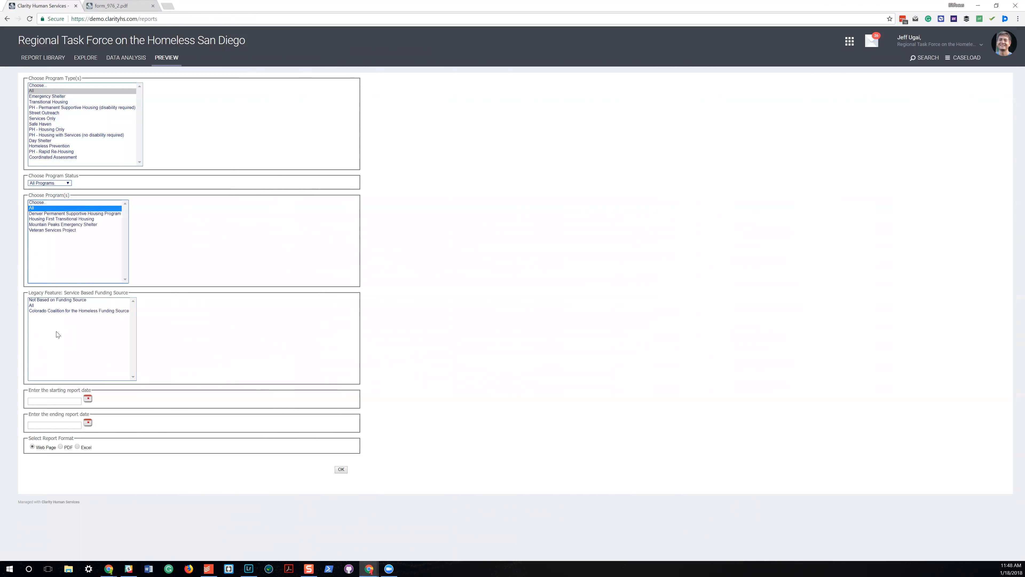
{"action": "left_click", "coordinate": [78, 300]}
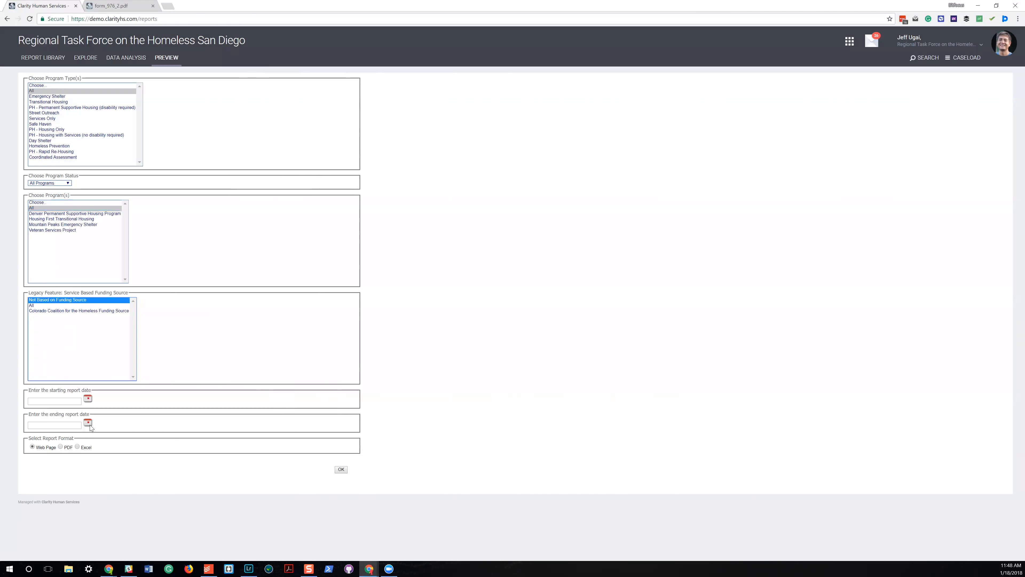
Set the report period from 2017/01/01 to 2018/01/18, submit the report to the queue and dismiss the queue notice.
{"action": "left_click", "coordinate": [87, 399]}
{"action": "left_click", "coordinate": [90, 413]}
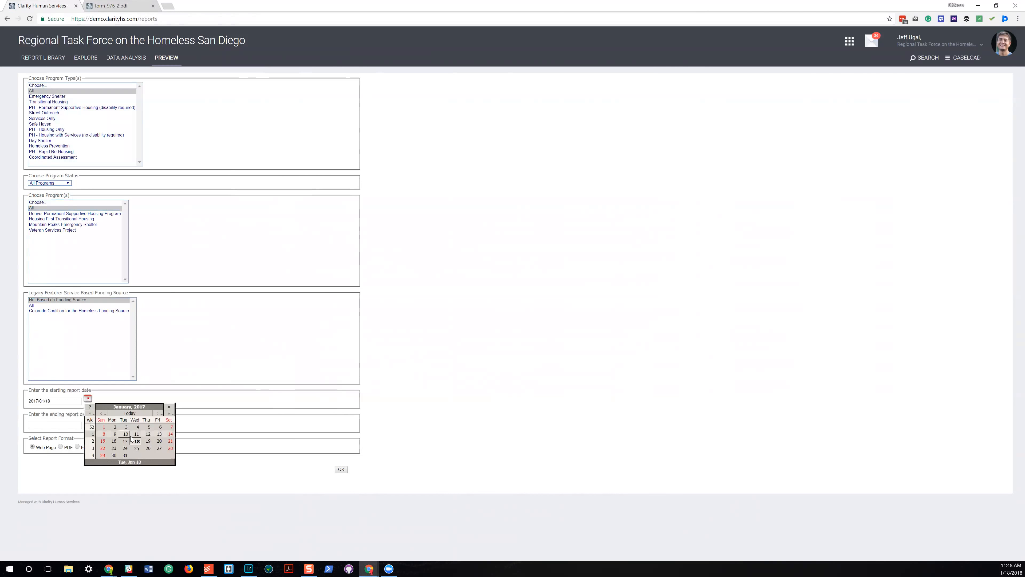
{"action": "left_click", "coordinate": [103, 428]}
{"action": "left_click", "coordinate": [88, 423]}
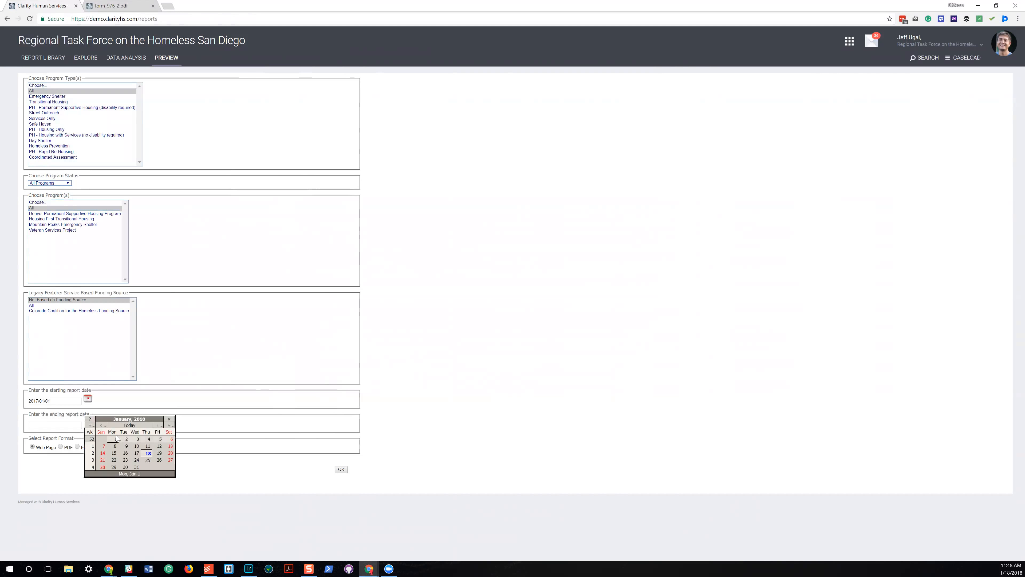
{"action": "left_click", "coordinate": [145, 453]}
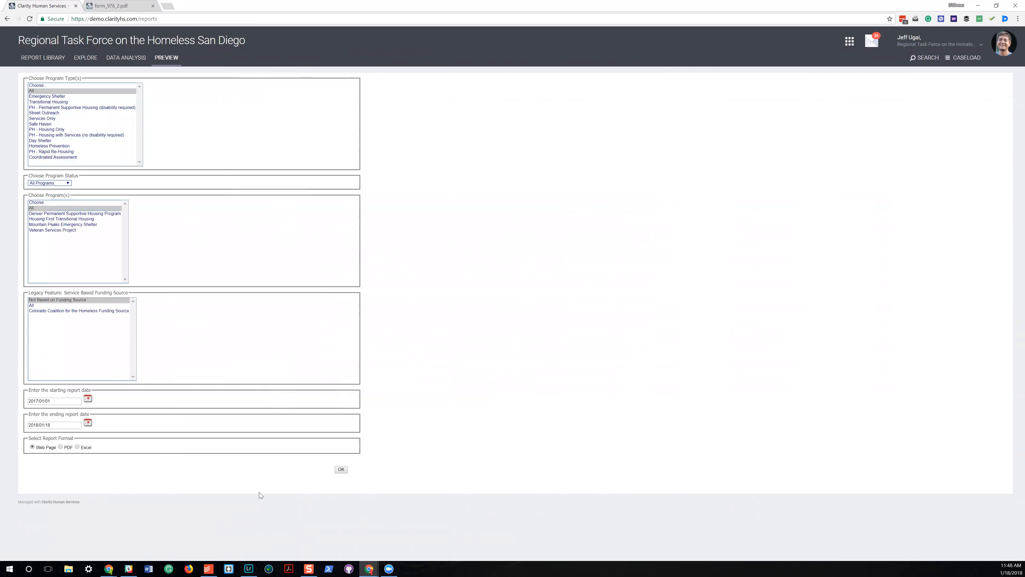
{"action": "left_click", "coordinate": [345, 470]}
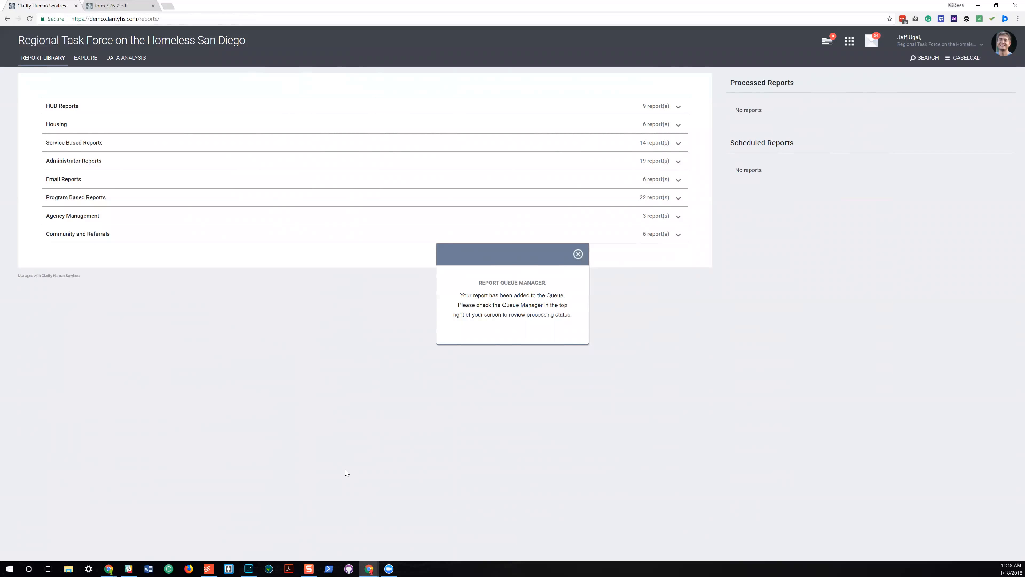
{"action": "left_click", "coordinate": [578, 254]}
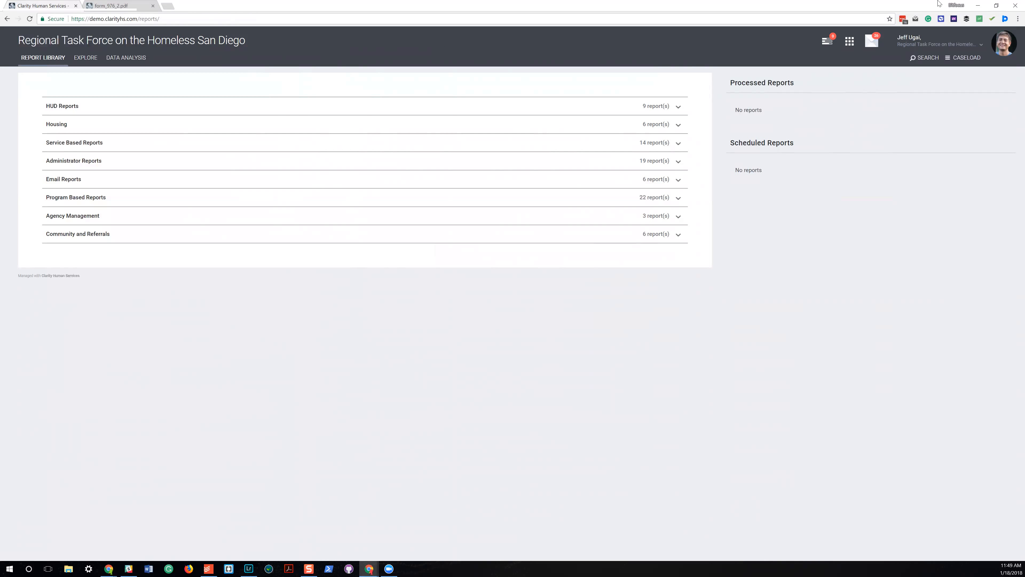
Check the report queue, open the processed Annual Performance Report and look over its first tables.
{"action": "left_click", "coordinate": [829, 41]}
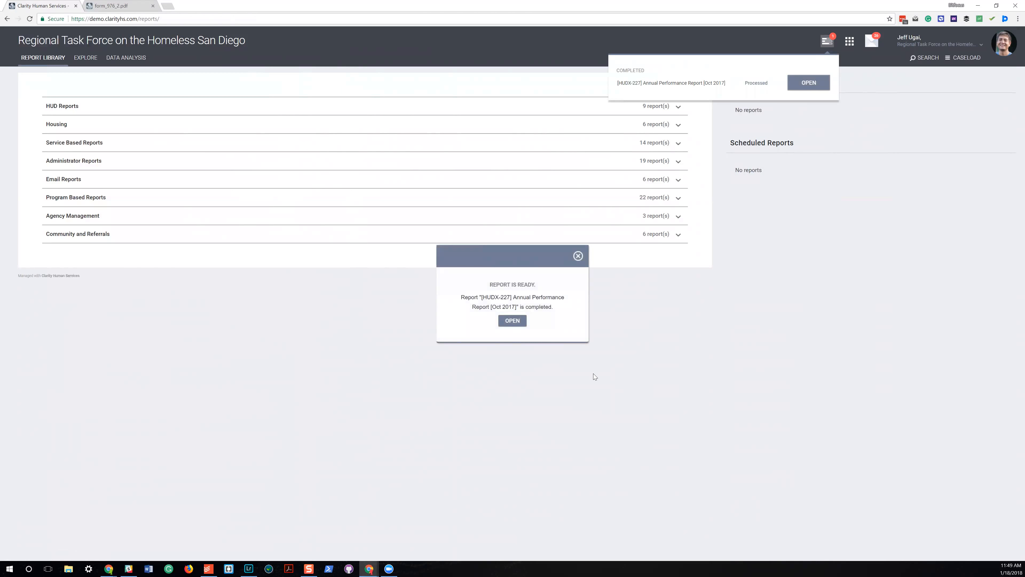
{"action": "left_click", "coordinate": [511, 321]}
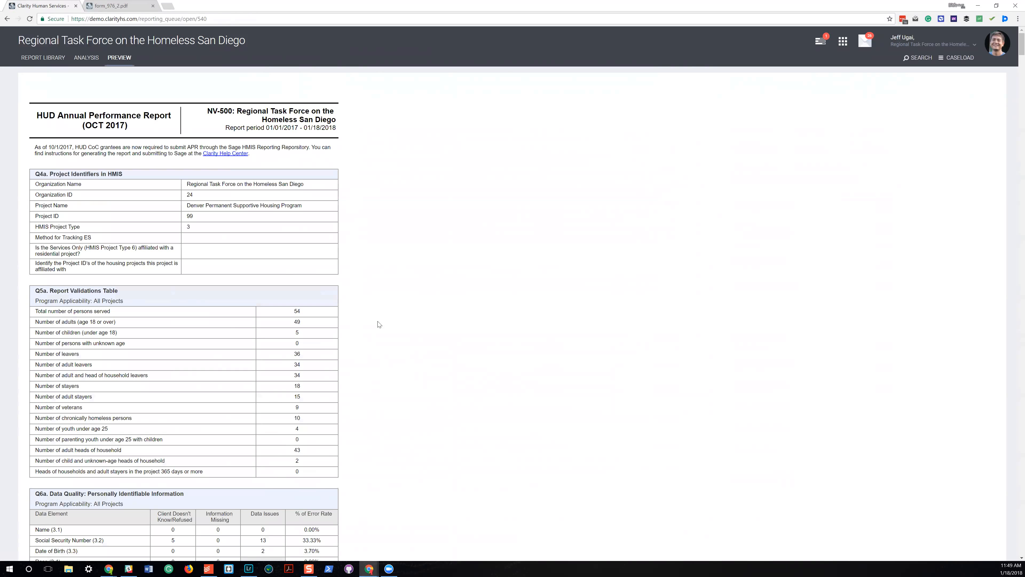
{"action": "scroll", "coordinate": [379, 325], "scroll_direction": "down", "scroll_amount": 3}
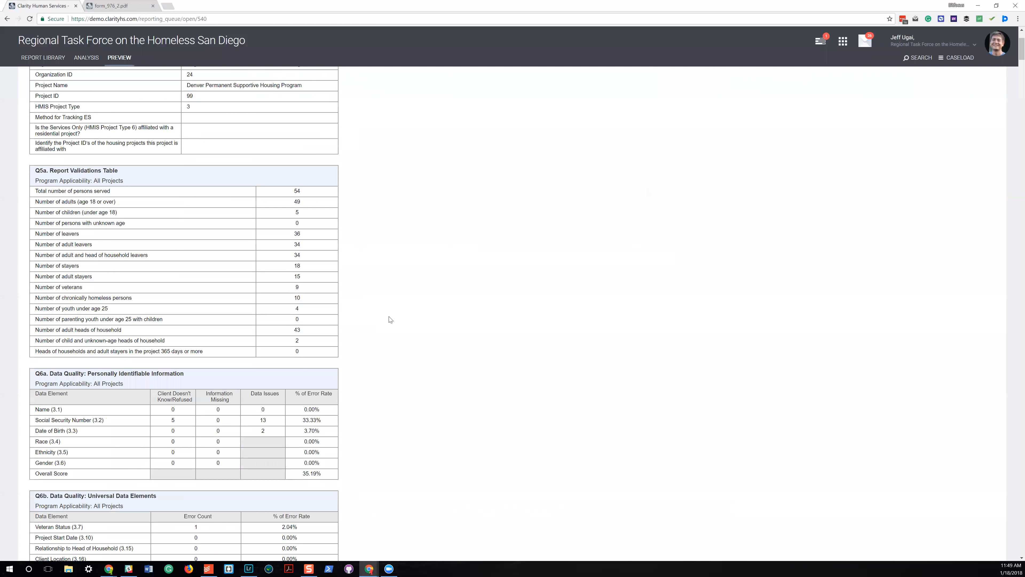
{"action": "scroll", "coordinate": [314, 352], "scroll_direction": "up", "scroll_amount": 3}
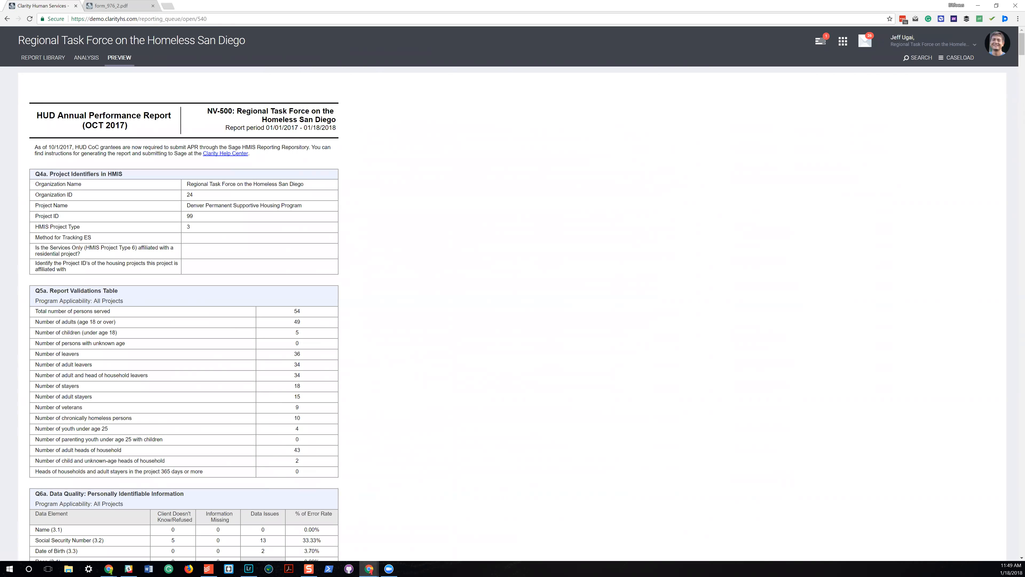
View the client list behind the number of stayers in table Q5a, and return to the report.
{"action": "scroll", "coordinate": [253, 398], "scroll_direction": "down", "scroll_amount": 1}
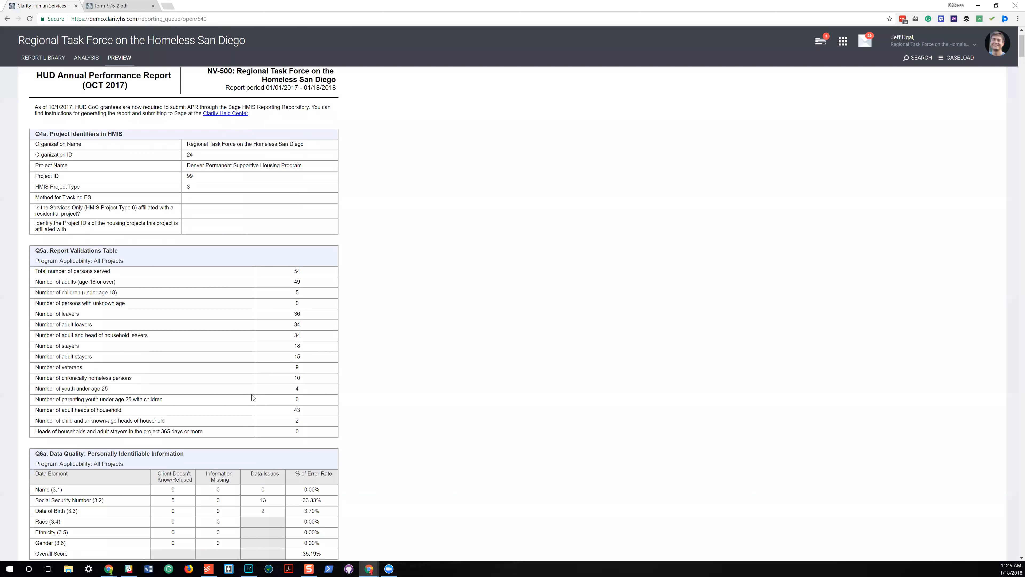
{"action": "left_click", "coordinate": [298, 346]}
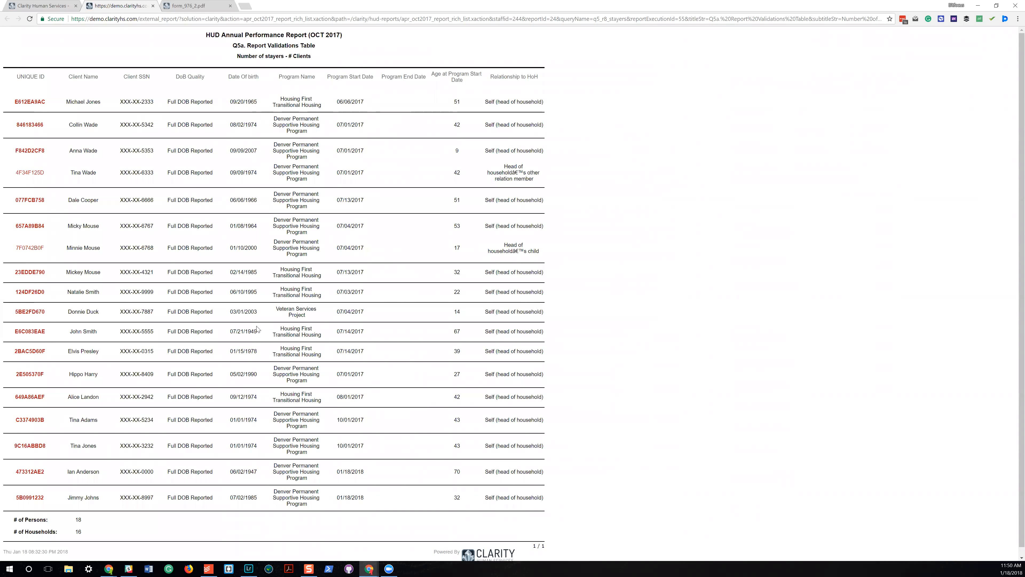
{"action": "left_click", "coordinate": [60, 4]}
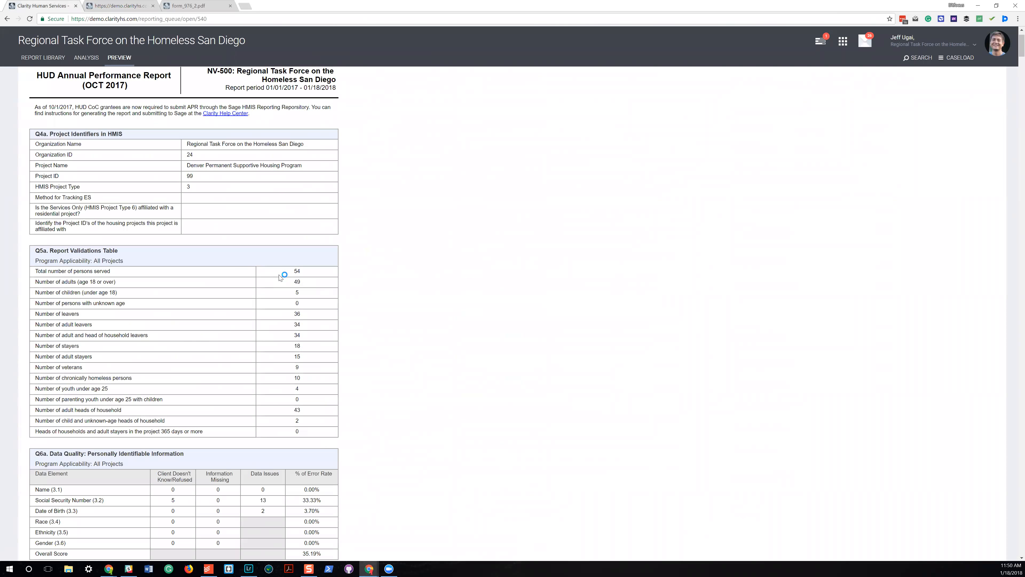
View the clients behind the 181 to 365 days total in table Q22a1, return to the report and examine the tables that follow.
{"action": "scroll", "coordinate": [222, 412], "scroll_direction": "down", "scroll_amount": 20}
{"action": "scroll", "coordinate": [222, 412], "scroll_direction": "down", "scroll_amount": 20}
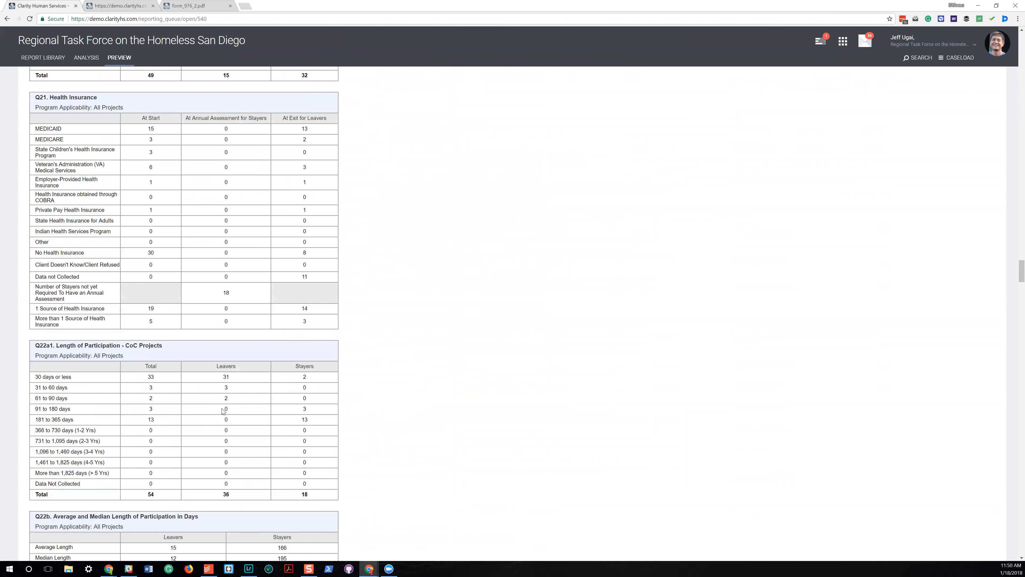
{"action": "left_click", "coordinate": [151, 421]}
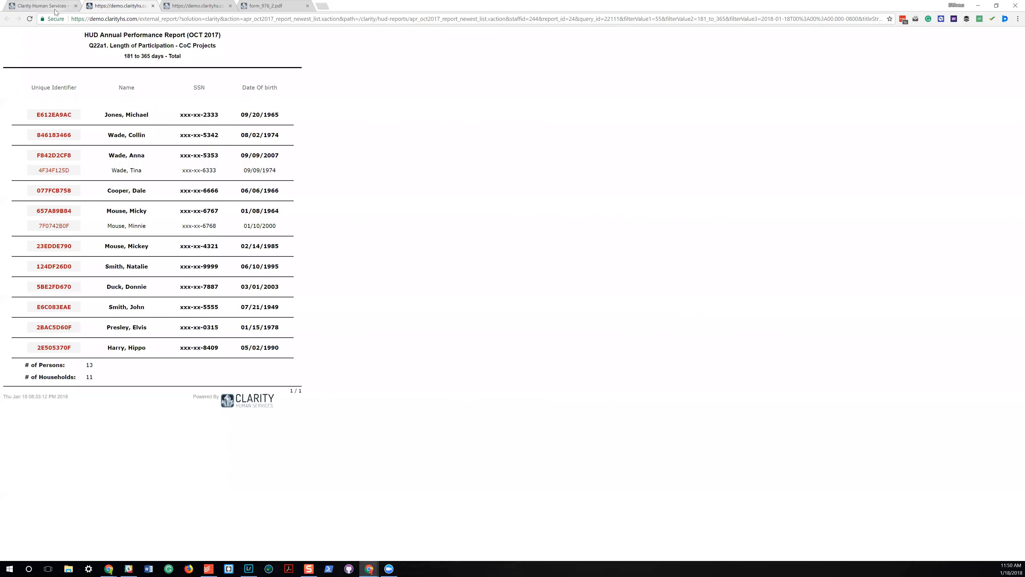
{"action": "key", "text": "ctrl+1"}
{"action": "scroll", "coordinate": [167, 371], "scroll_direction": "down", "scroll_amount": 5}
{"action": "scroll", "coordinate": [167, 371], "scroll_direction": "down", "scroll_amount": 10}
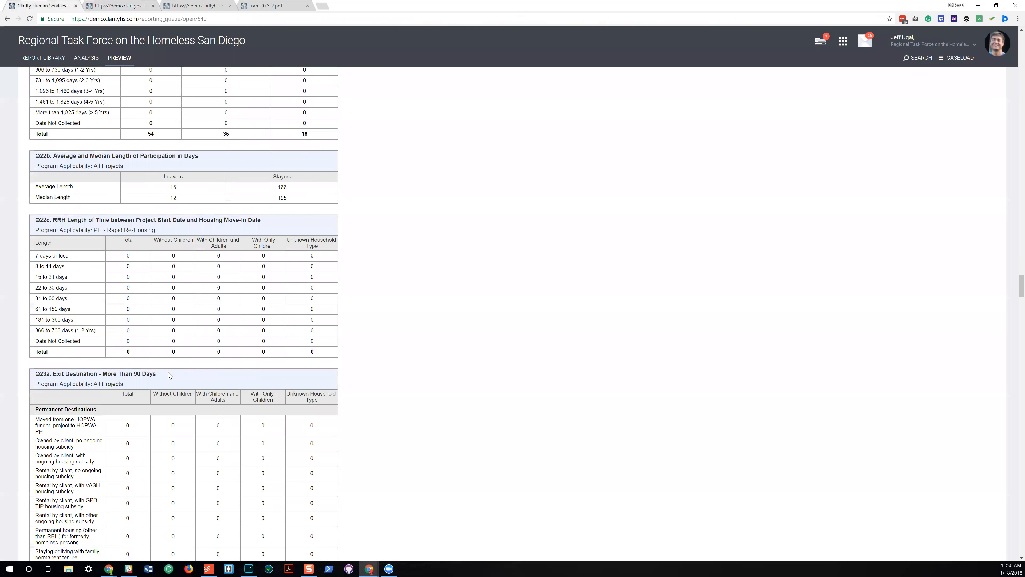
{"action": "scroll", "coordinate": [171, 375], "scroll_direction": "up", "scroll_amount": 1}
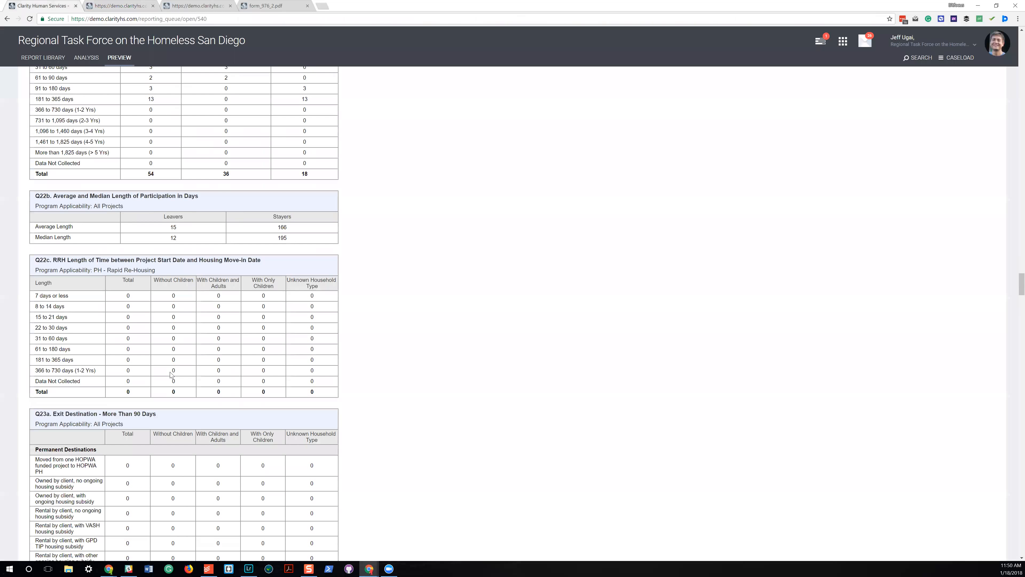
Open the [HUDX-111] HUD CSV / XML Program Data Export from the HUD reports and review its filter options.
{"action": "left_click", "coordinate": [37, 63]}
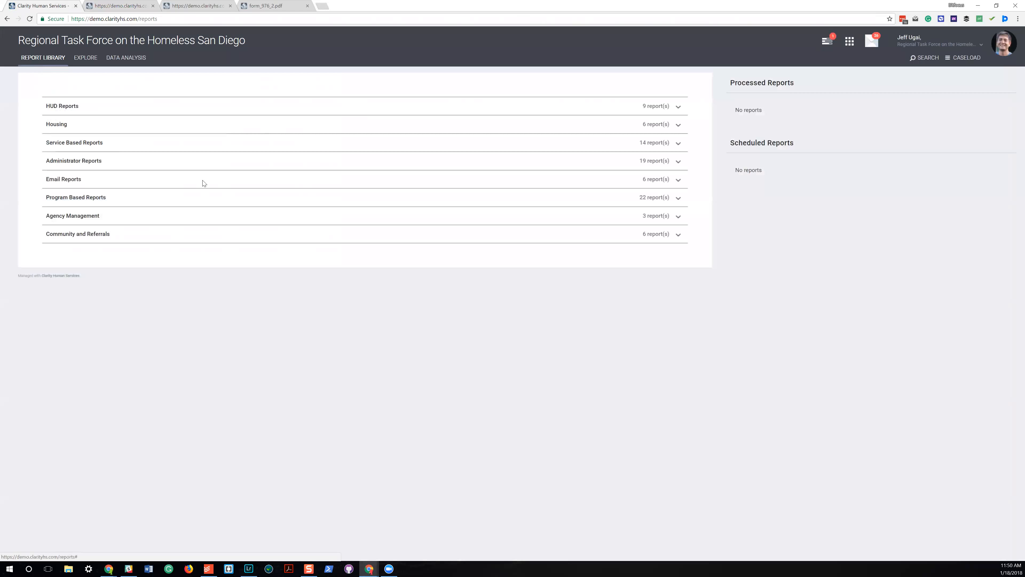
{"action": "left_click", "coordinate": [679, 107]}
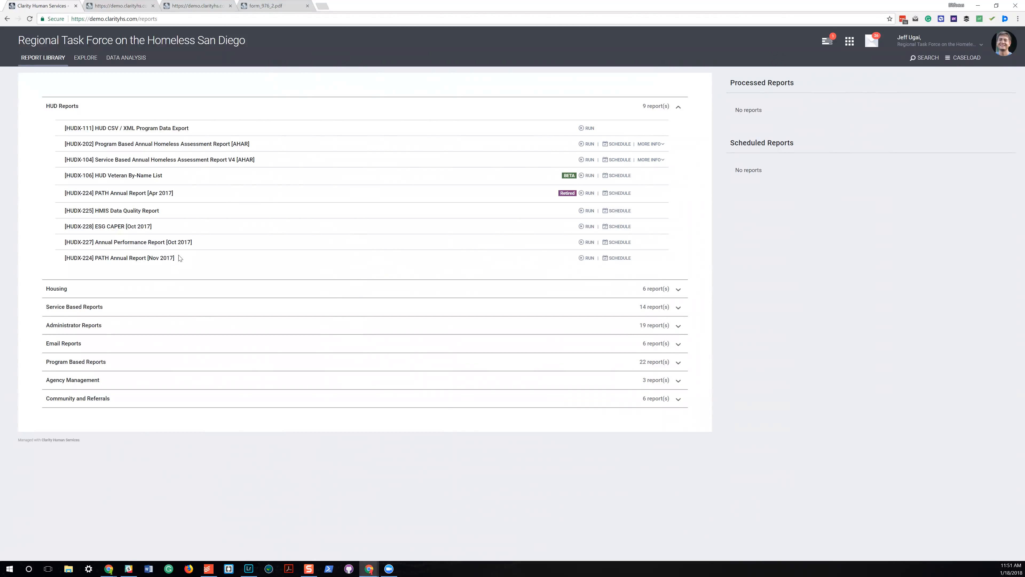
{"action": "left_click", "coordinate": [587, 128]}
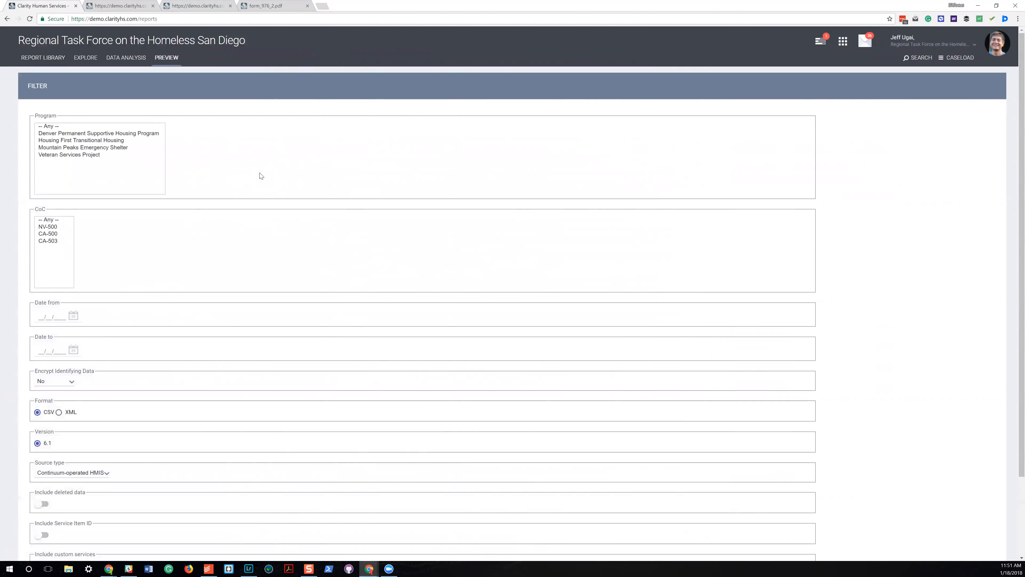
{"action": "scroll", "coordinate": [121, 428], "scroll_direction": "down", "scroll_amount": 3}
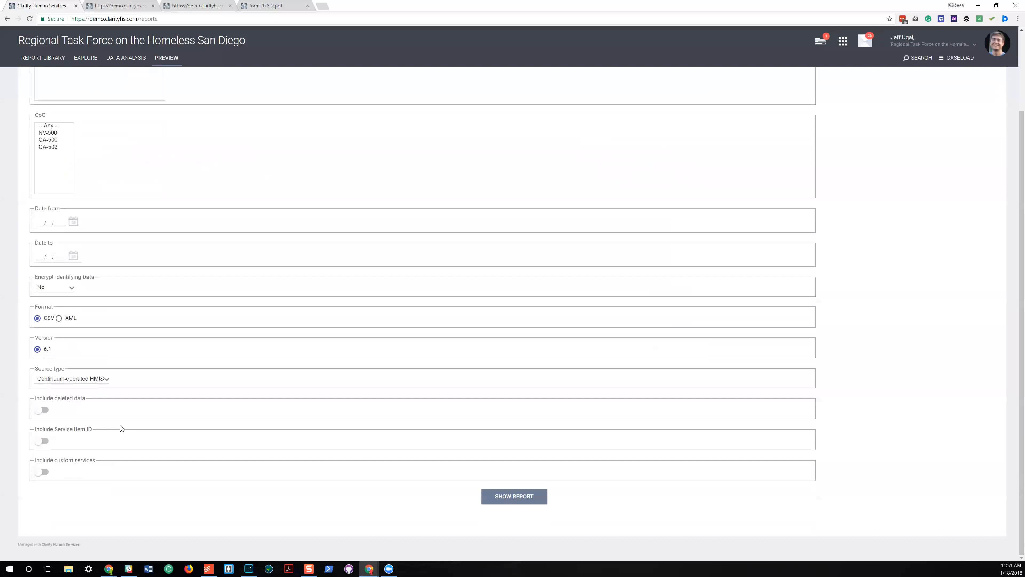
{"action": "scroll", "coordinate": [121, 428], "scroll_direction": "up", "scroll_amount": 3}
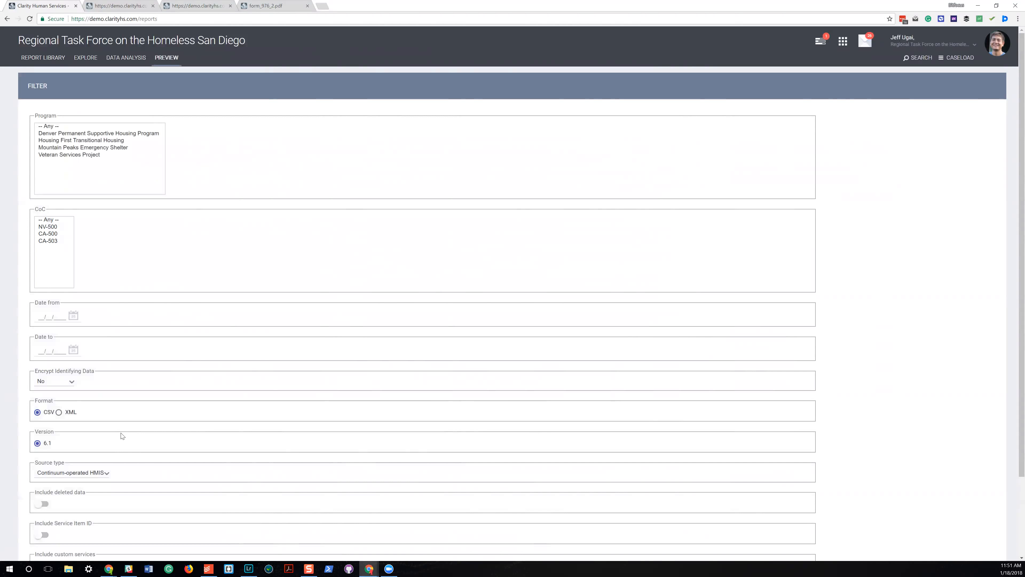
Open the HMIS Performance explore, search its fields for "number of clients" and add the Number of Clients measure.
{"action": "left_click", "coordinate": [122, 57]}
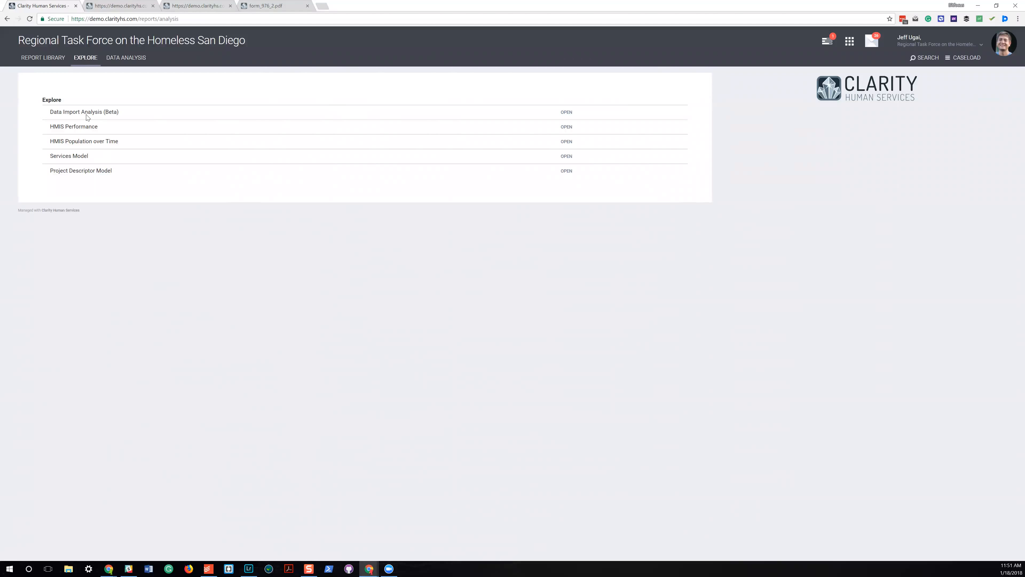
{"action": "left_click", "coordinate": [567, 129]}
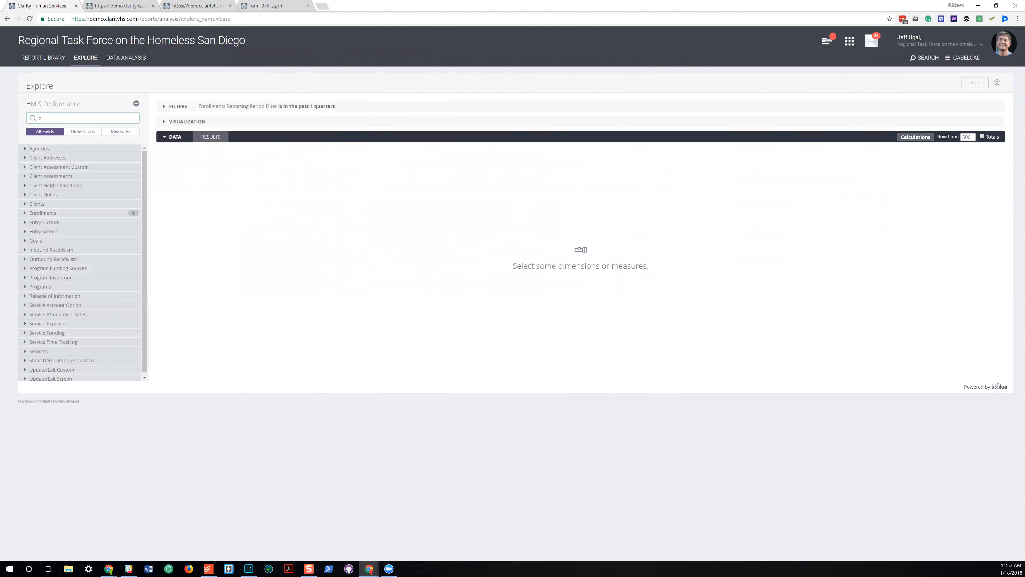
{"action": "type", "text": "number of clients"}
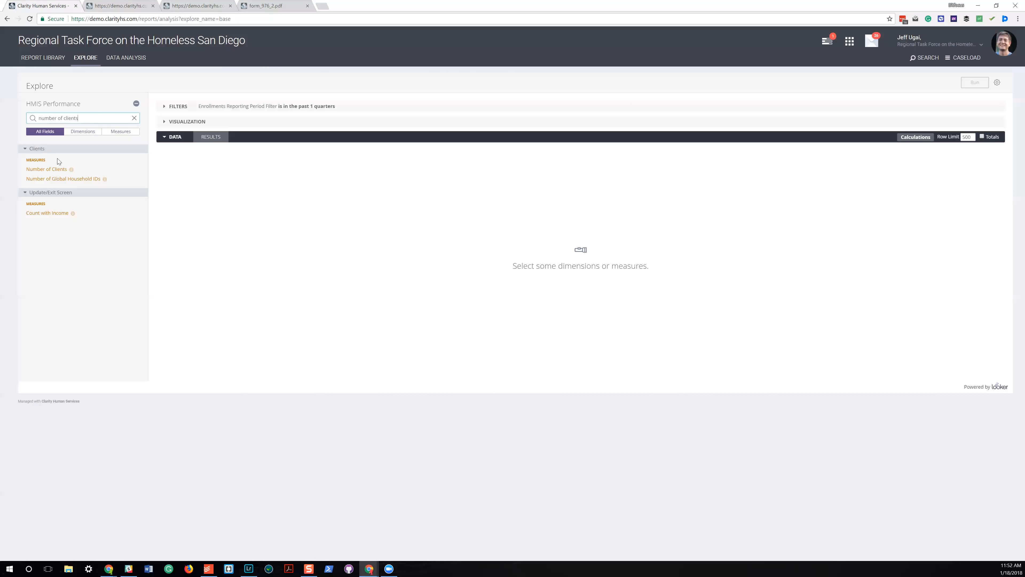
{"action": "left_click", "coordinate": [48, 169]}
Search the fields for "program name", add the Programs Name dimension and run the query.
{"action": "left_click_drag", "start_coordinate": [78, 118], "coordinate": [40, 118]}
{"action": "type", "text": "program"}
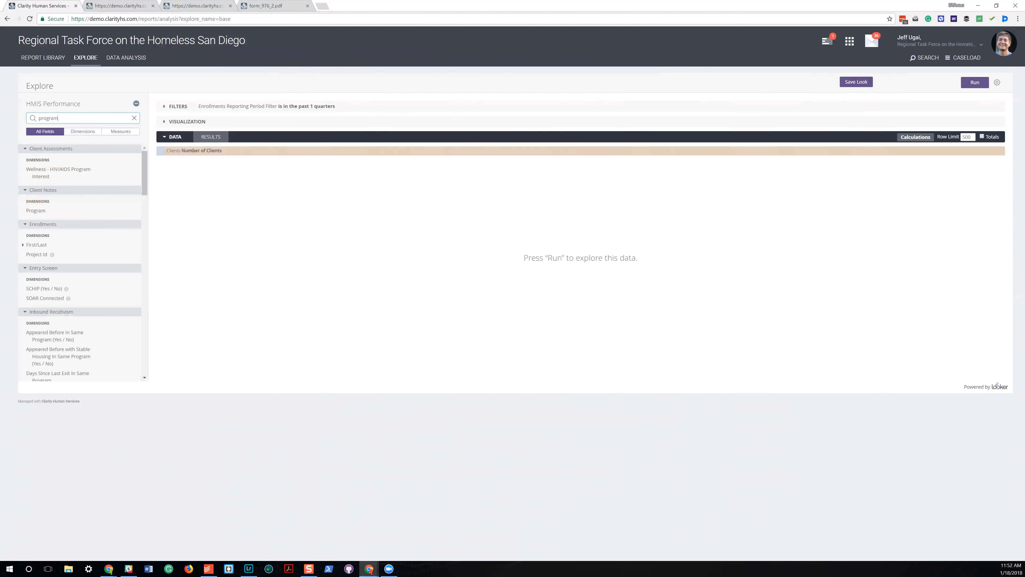
{"action": "type", "text": "name"}
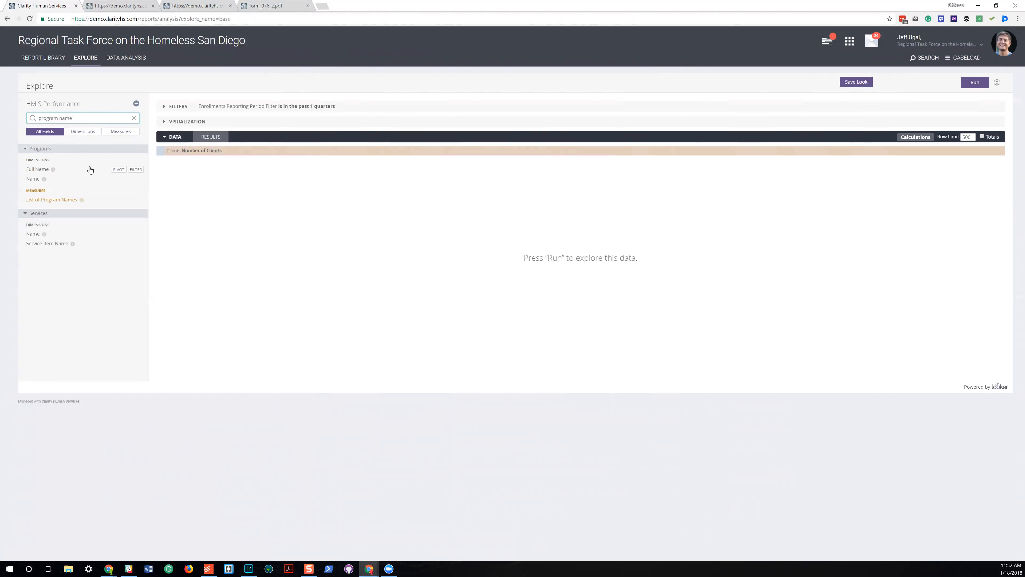
{"action": "mouse_move", "coordinate": [44, 180]}
{"action": "left_click", "coordinate": [33, 179]}
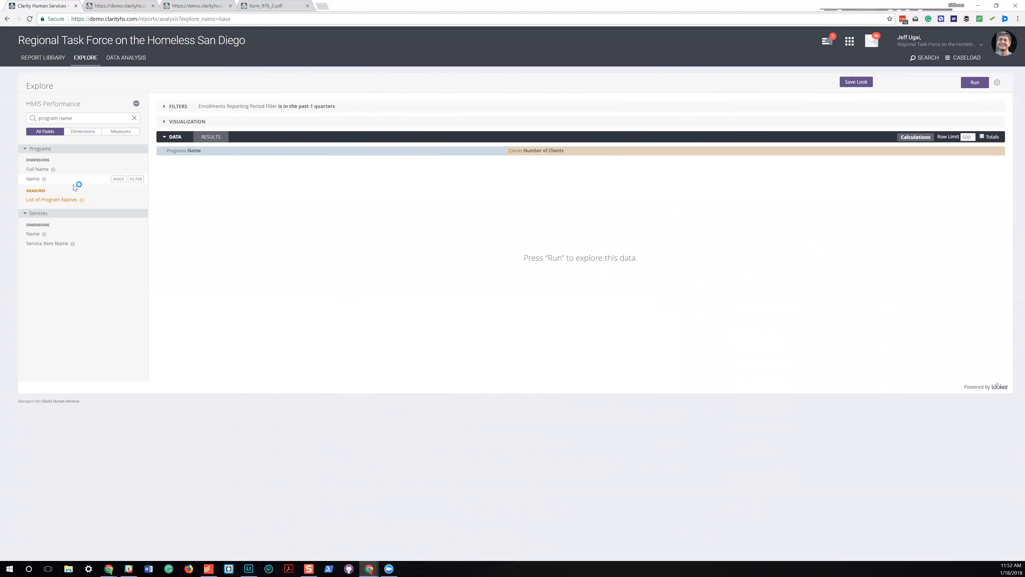
{"action": "left_click", "coordinate": [975, 81]}
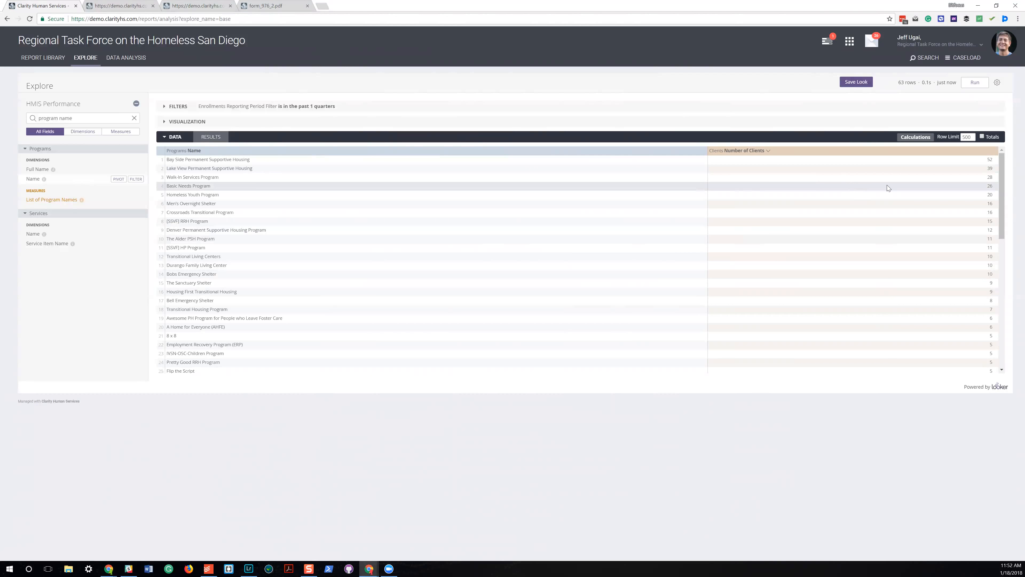
Show the visualization of clients per program and add a filter on the program name "Bay Side Permanent Supportive Housing".
{"action": "left_click", "coordinate": [198, 119]}
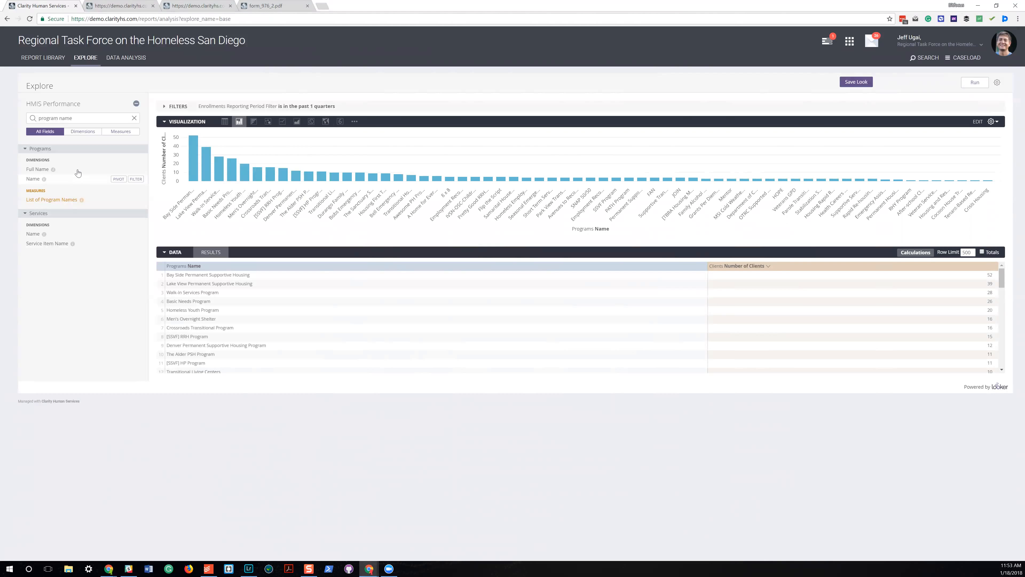
{"action": "triple_click", "coordinate": [79, 118]}
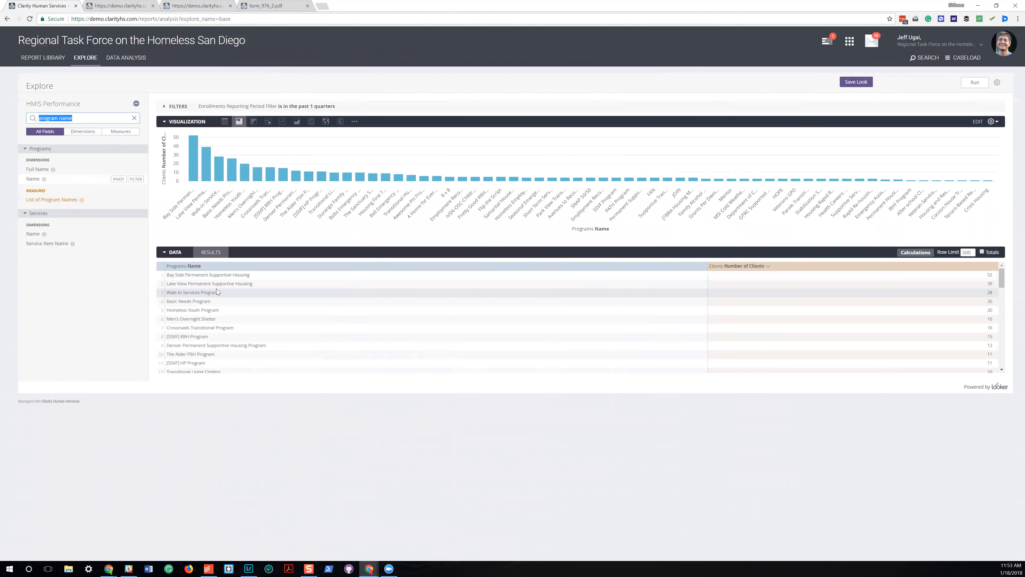
{"action": "left_click", "coordinate": [232, 278]}
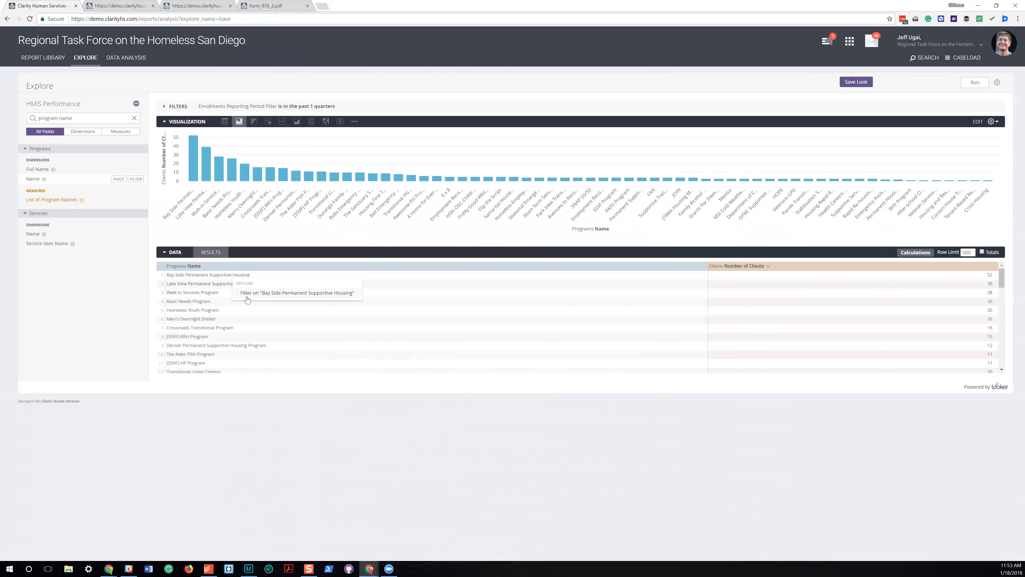
{"action": "left_click", "coordinate": [247, 297]}
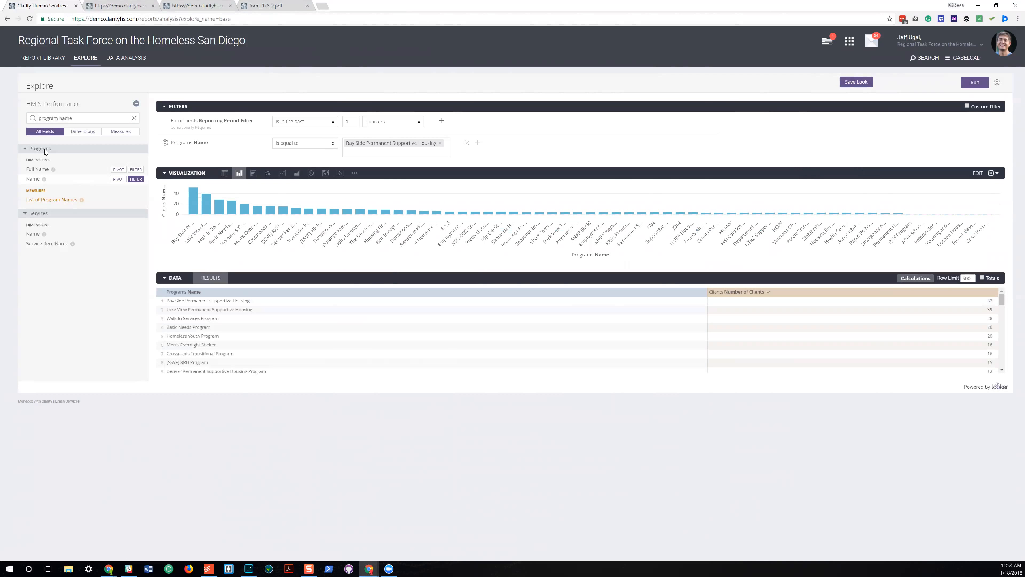
Search the fields for "vetera", pivot the query by the clients' Veteran Status and run it.
{"action": "triple_click", "coordinate": [66, 118]}
{"action": "type", "text": "vetera"}
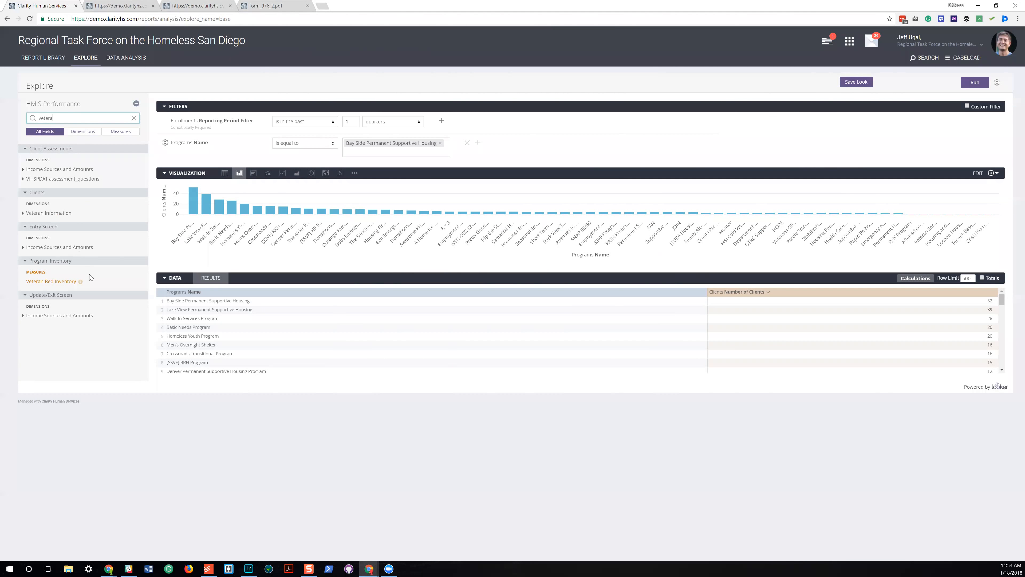
{"action": "left_click", "coordinate": [46, 213]}
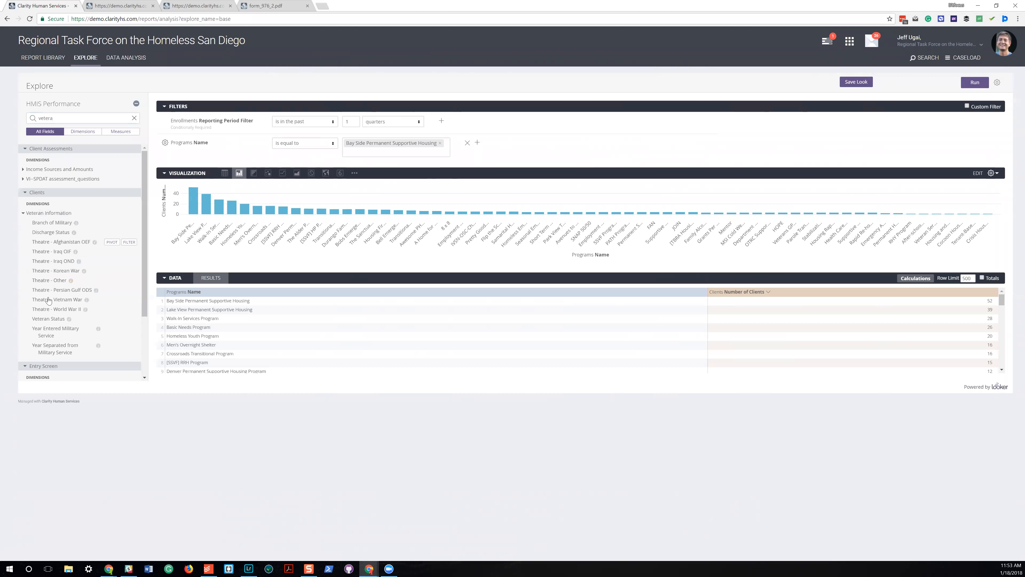
{"action": "left_click", "coordinate": [46, 319]}
{"action": "left_click", "coordinate": [112, 319]}
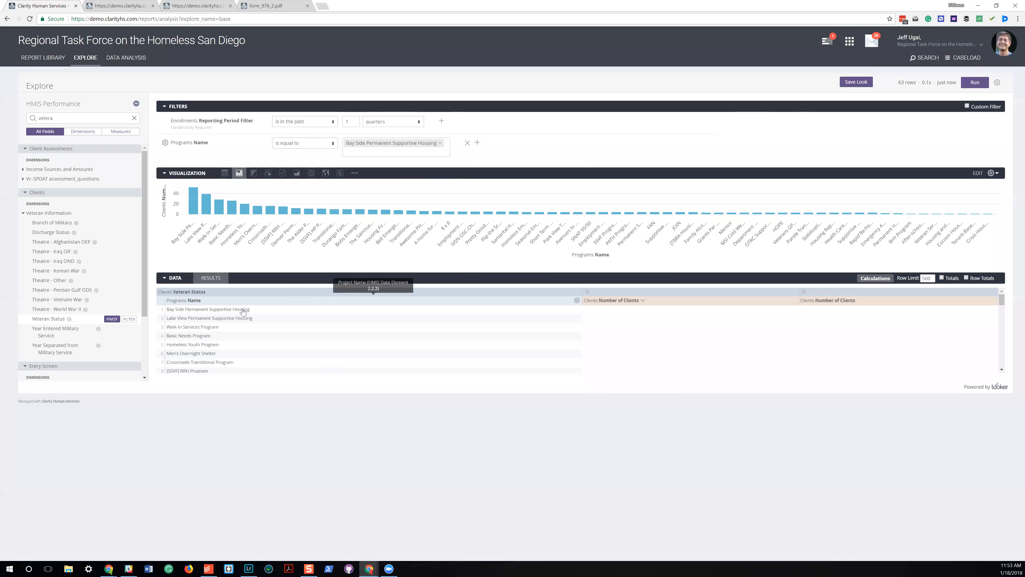
{"action": "left_click", "coordinate": [976, 83]}
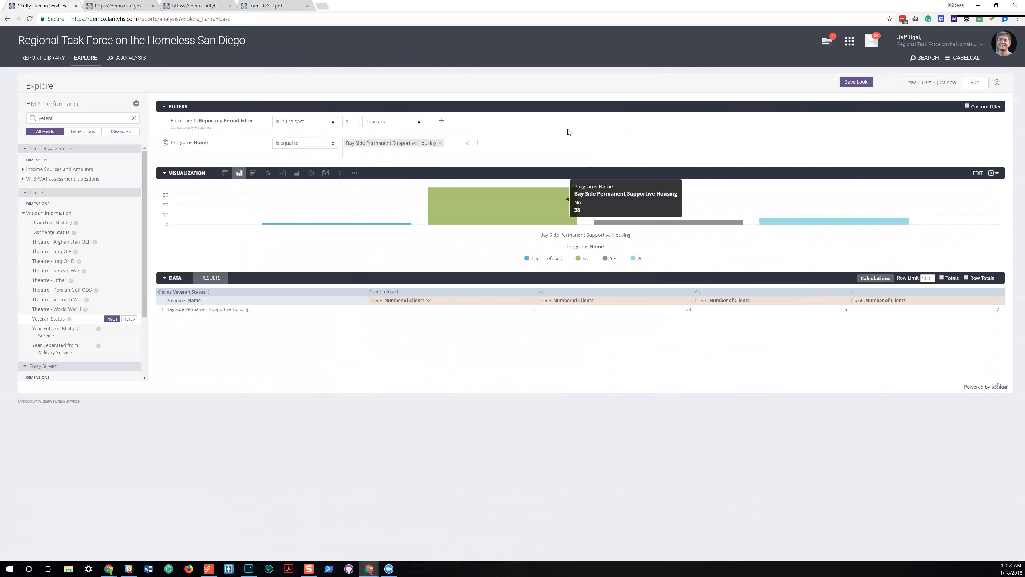
Run the Client Dashboard from the Clarity Demo System Reports and review its Data Quality and Program Eligibility tiles.
{"action": "left_click", "coordinate": [134, 59]}
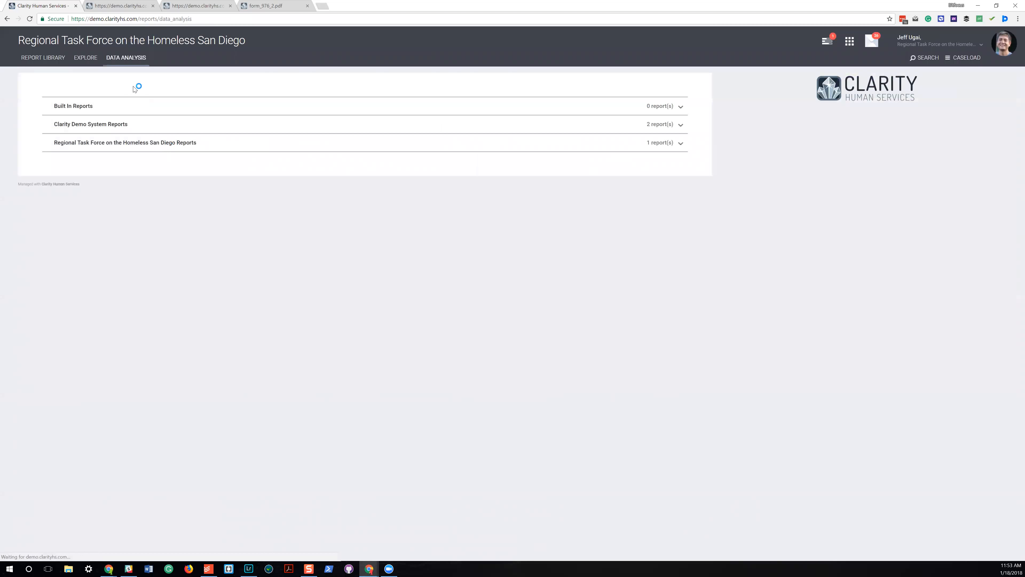
{"action": "left_click", "coordinate": [145, 126]}
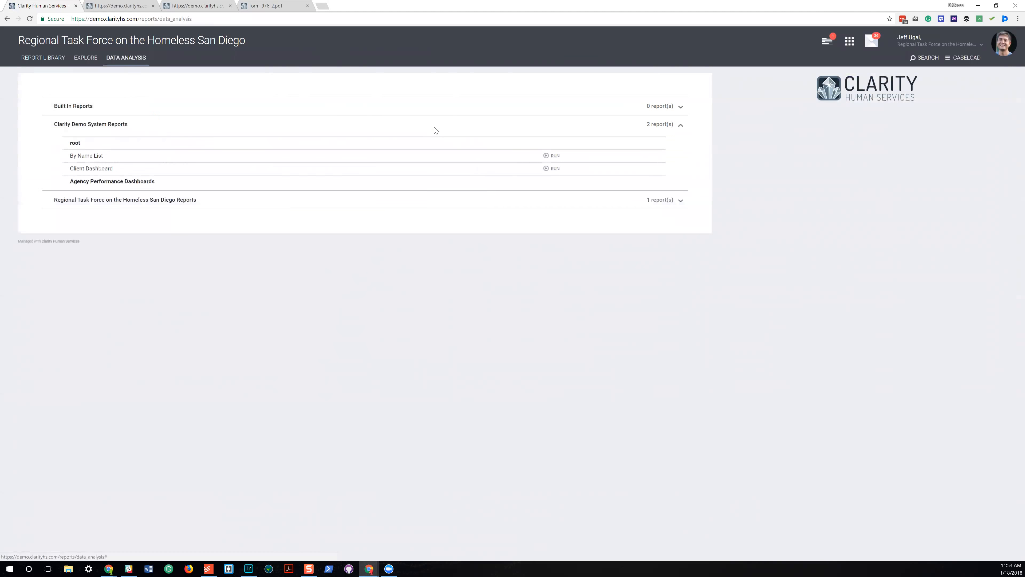
{"action": "left_click", "coordinate": [555, 170]}
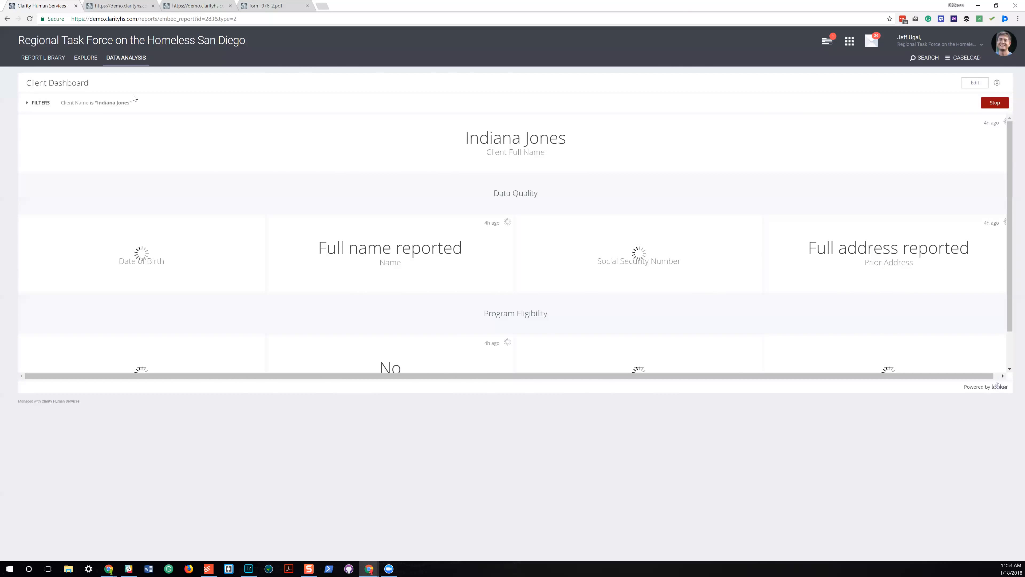
{"action": "scroll", "coordinate": [600, 250], "scroll_direction": "down", "scroll_amount": 1}
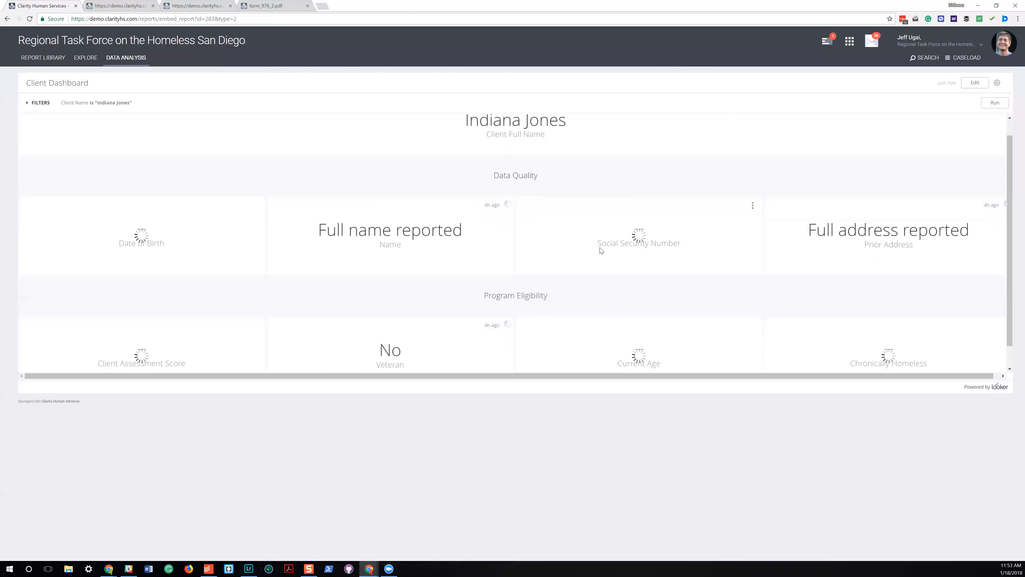
{"action": "scroll", "coordinate": [601, 250], "scroll_direction": "down", "scroll_amount": 1}
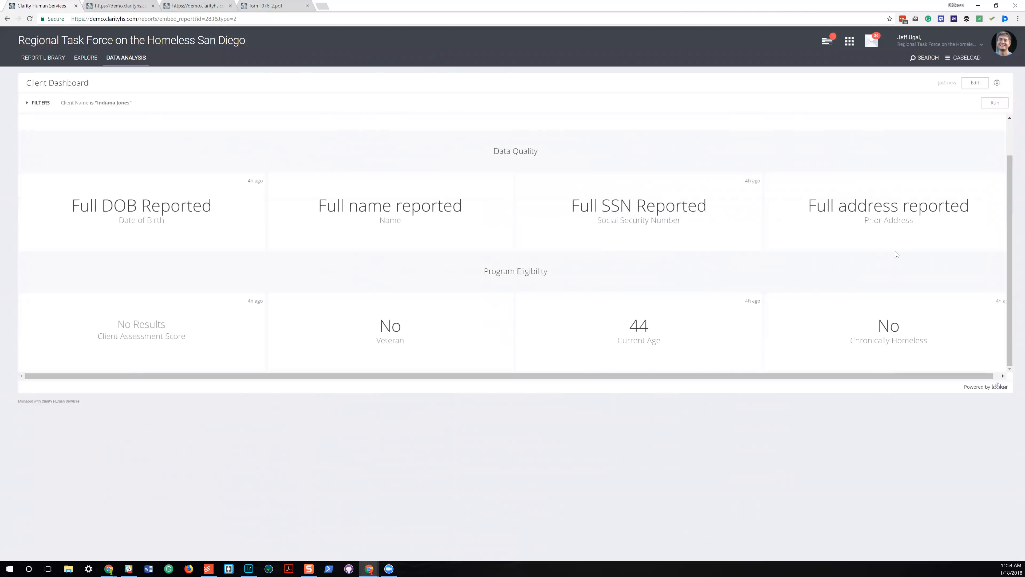
Run the By Name List from the Clarity Demo System Reports and review its charts and client table.
{"action": "left_click", "coordinate": [134, 61]}
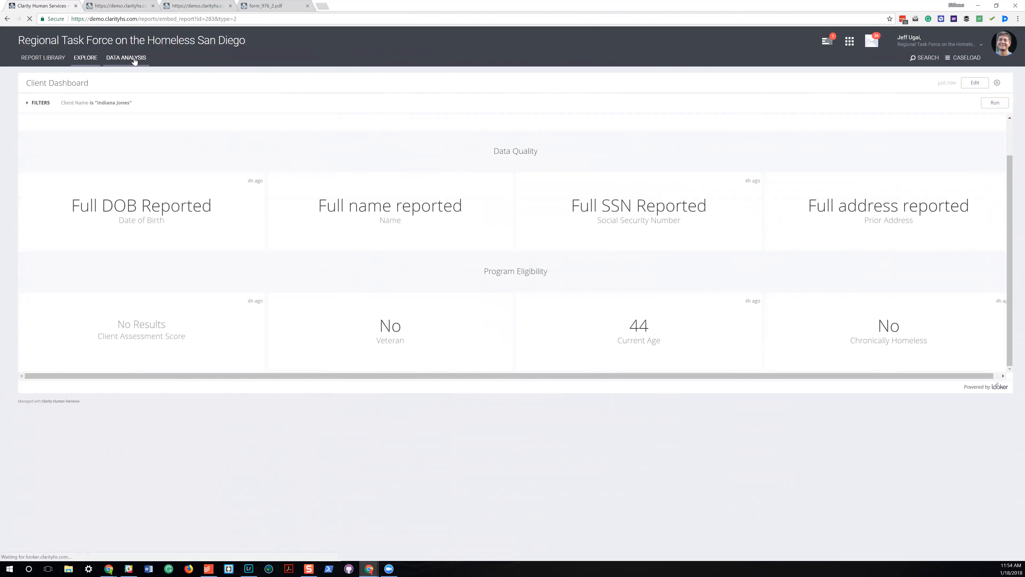
{"action": "left_click", "coordinate": [122, 58]}
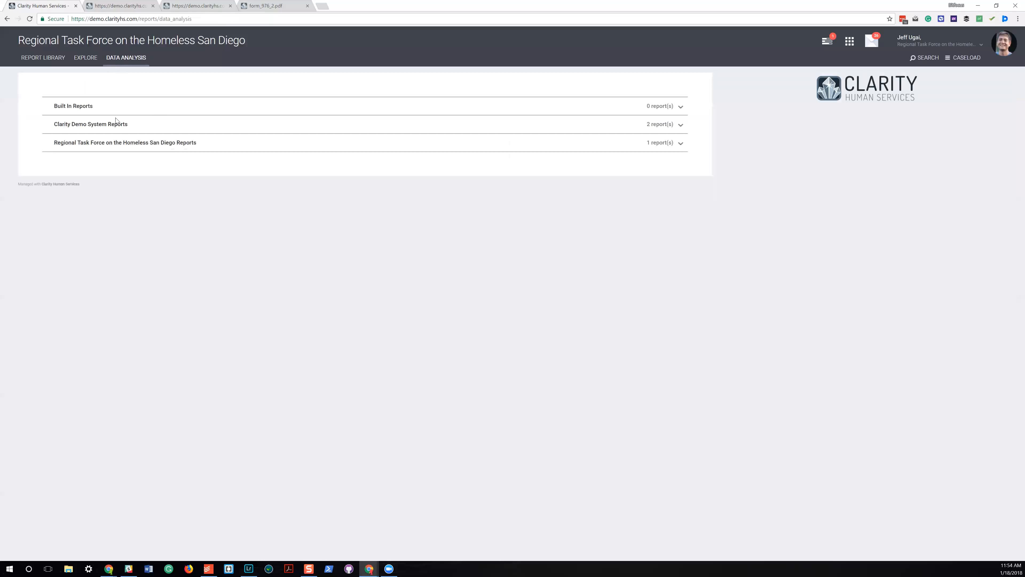
{"action": "left_click", "coordinate": [657, 126]}
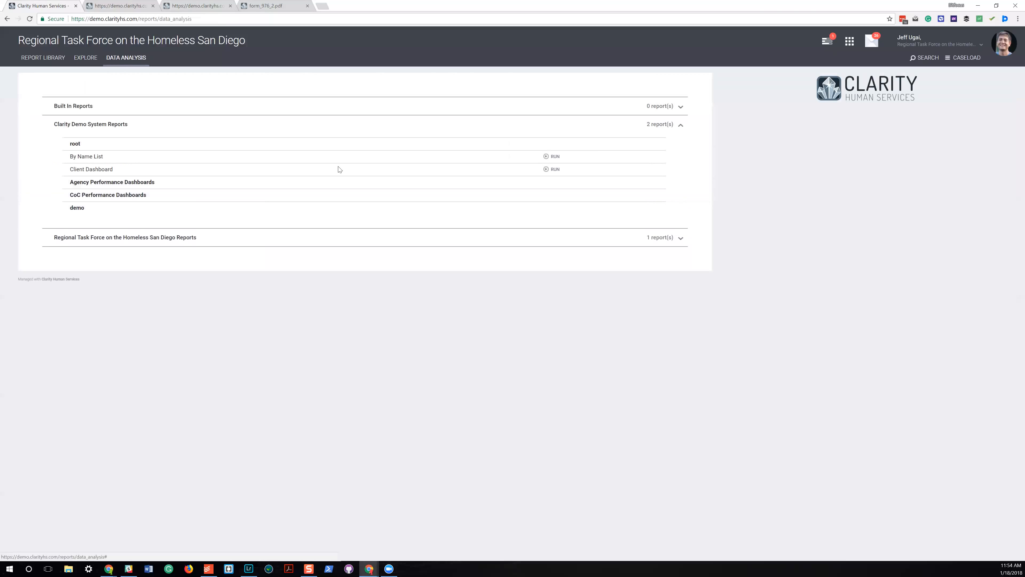
{"action": "left_click", "coordinate": [552, 157]}
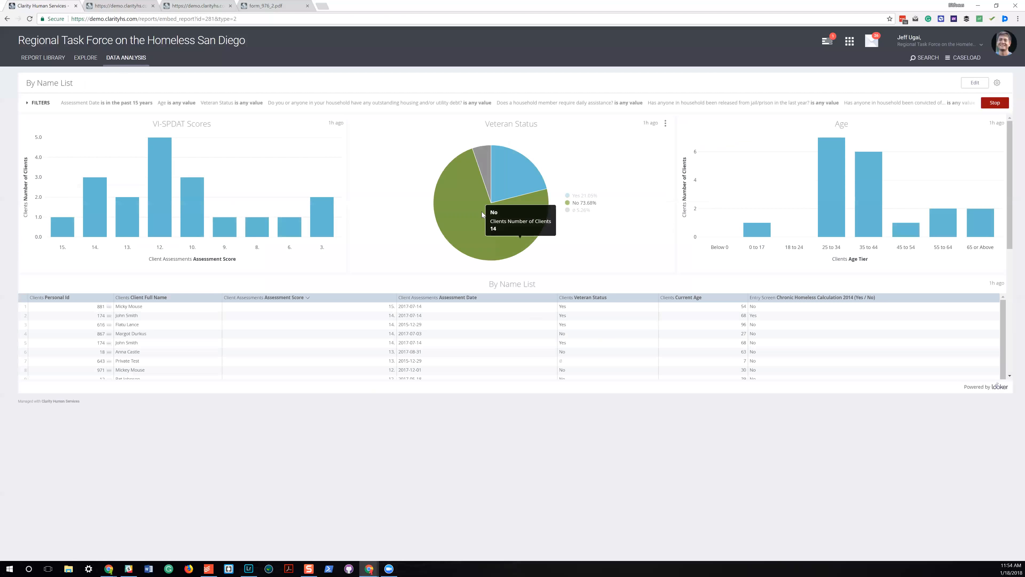
{"action": "scroll", "coordinate": [512, 322], "scroll_direction": "down", "scroll_amount": 5}
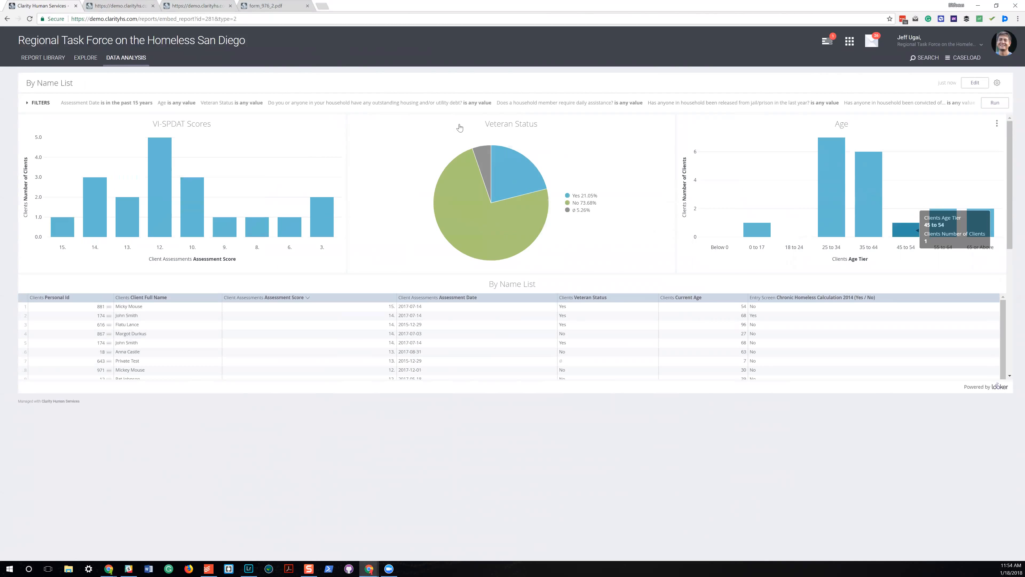
{"action": "mouse_move", "coordinate": [169, 174]}
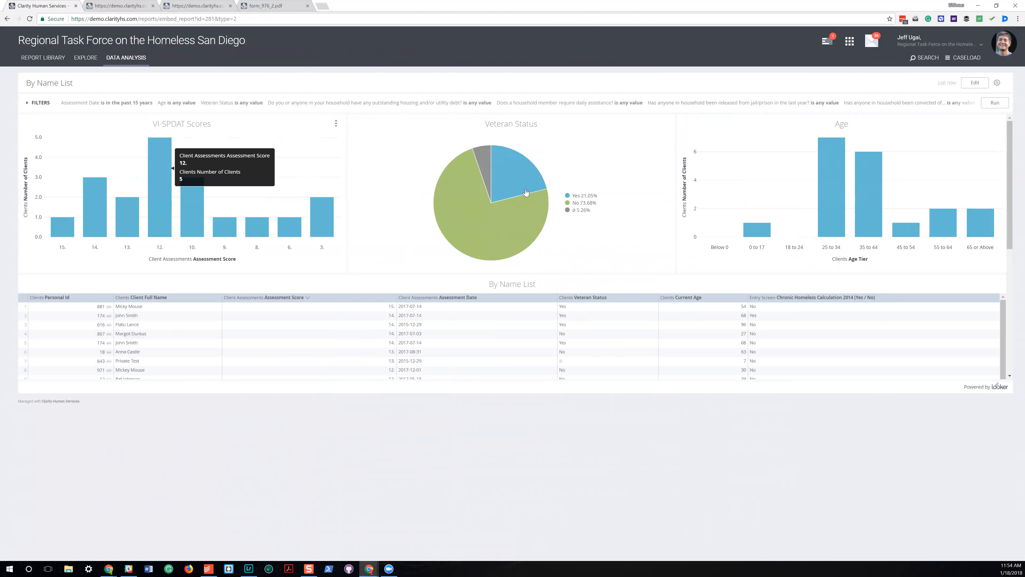
Review the delivery schedule options of the By Name List, discard the schedule and examine the dashboard's charts.
{"action": "left_click", "coordinate": [996, 84]}
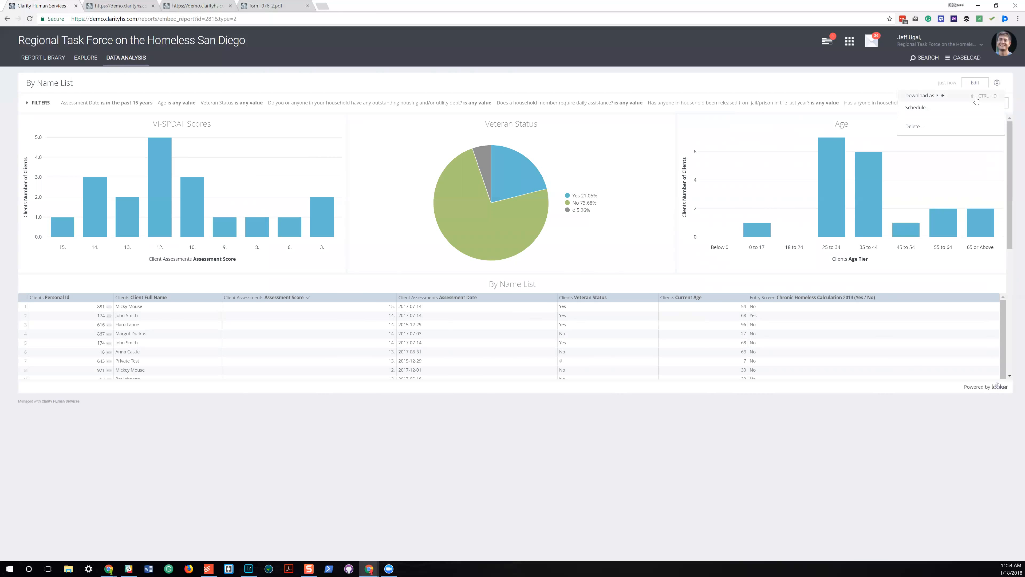
{"action": "left_click", "coordinate": [928, 108]}
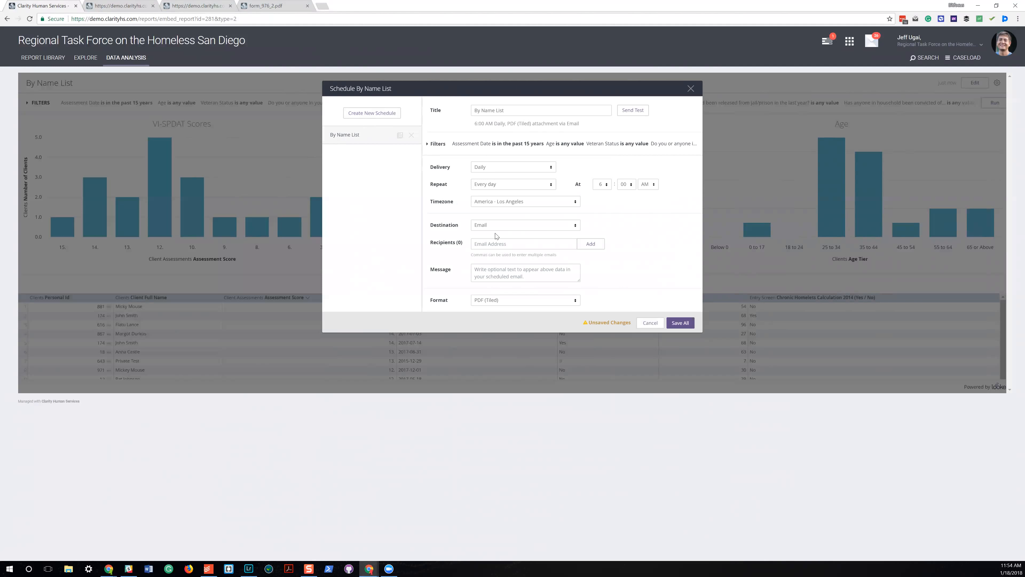
{"action": "left_click", "coordinate": [647, 325]}
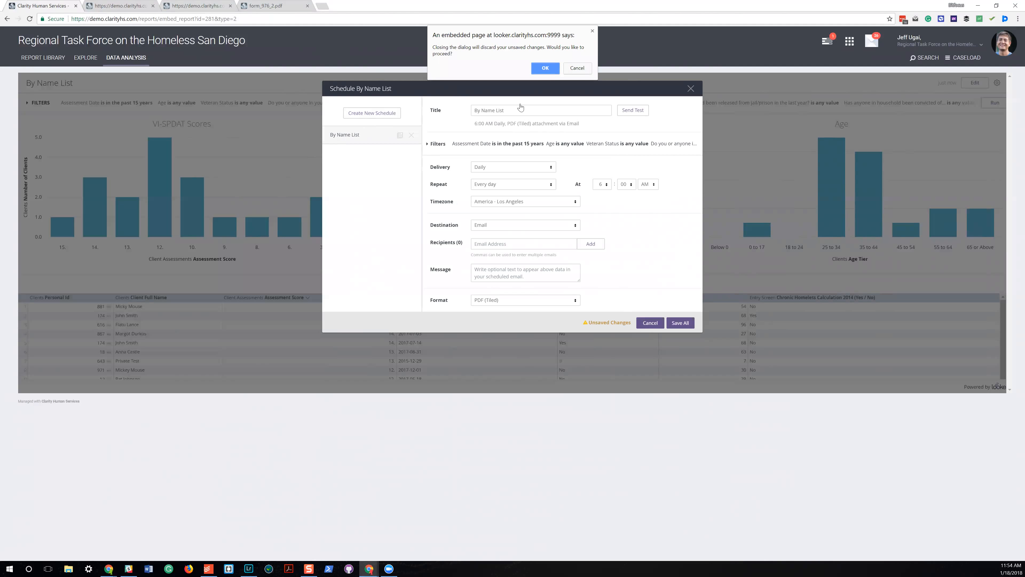
{"action": "left_click", "coordinate": [545, 69]}
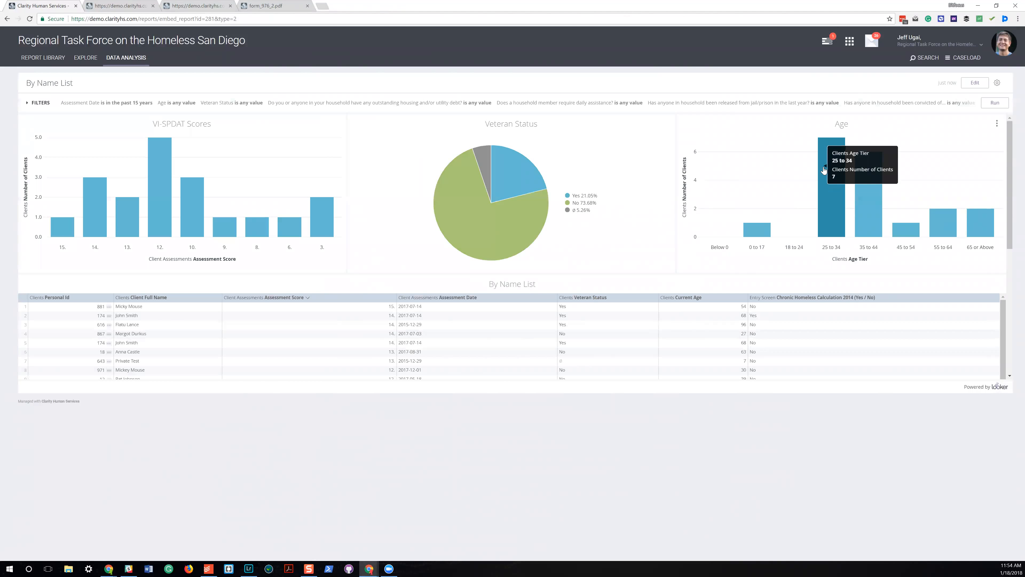
{"action": "mouse_move", "coordinate": [497, 206]}
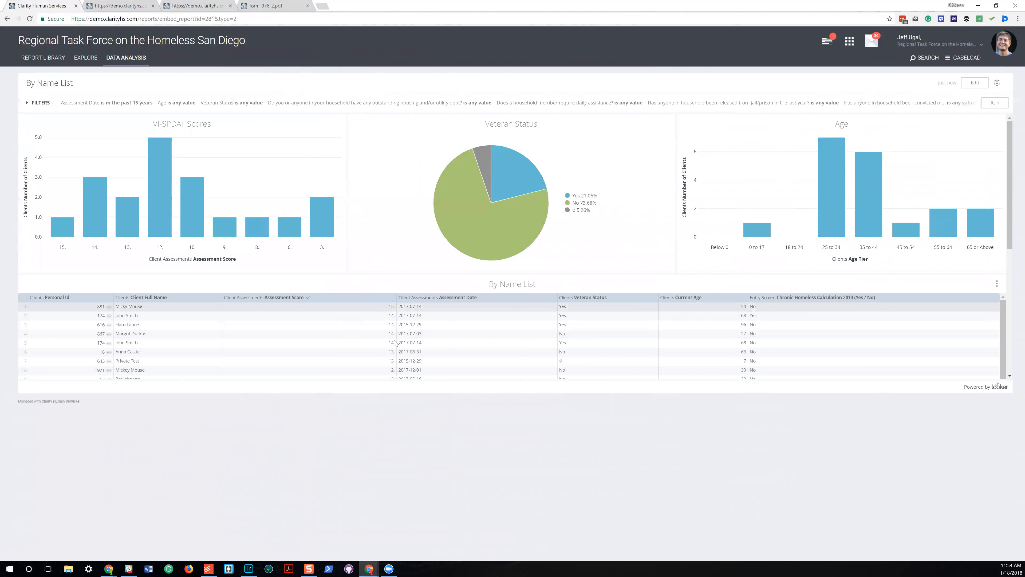
{"action": "mouse_move", "coordinate": [475, 220]}
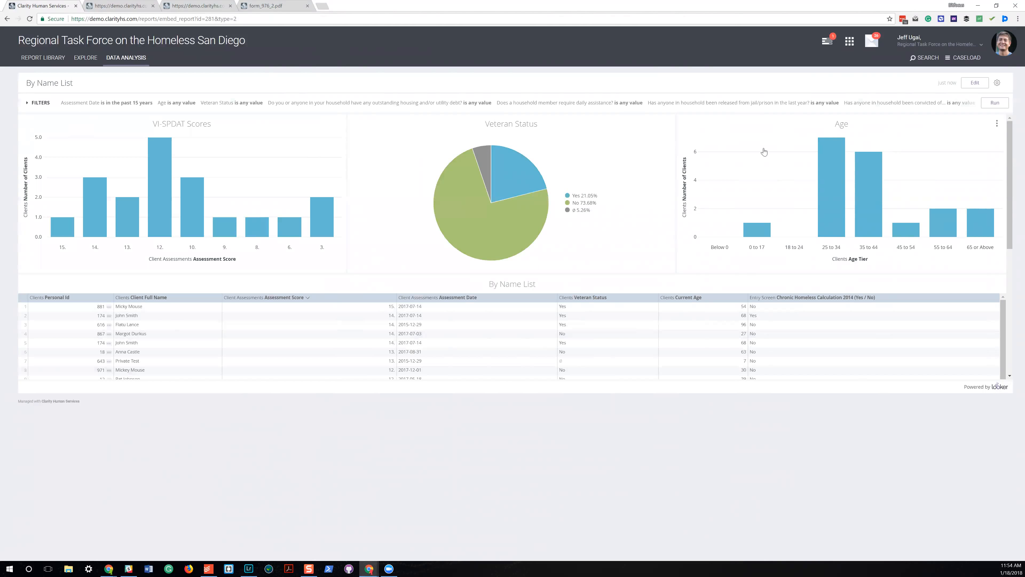
Search the Program Based Reports in the report library for "inven" and return to the list of available explores.
{"action": "left_click", "coordinate": [43, 58]}
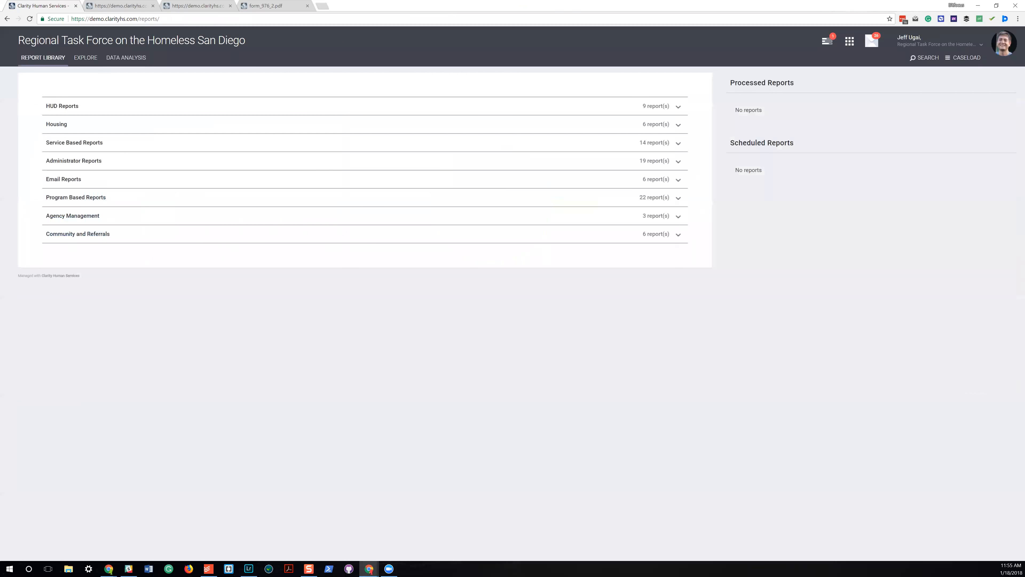
{"action": "left_click", "coordinate": [673, 202]}
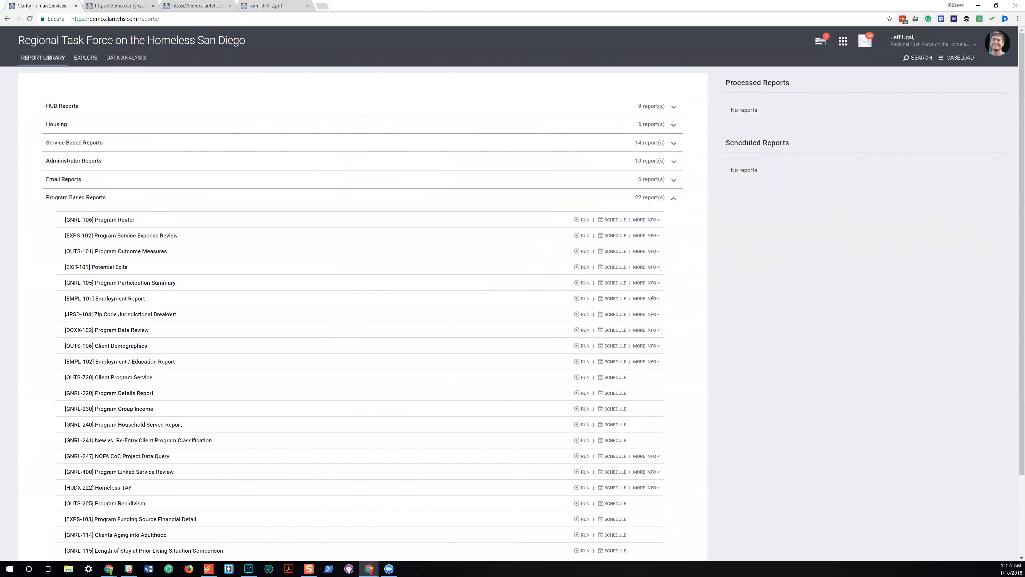
{"action": "scroll", "coordinate": [652, 294], "scroll_direction": "down", "scroll_amount": 3}
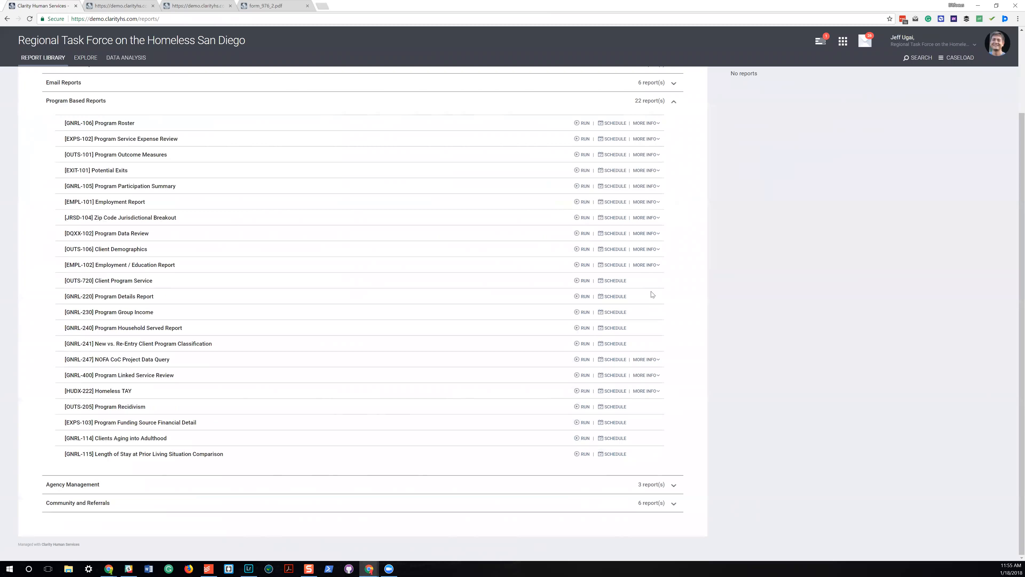
{"action": "key", "text": "ctrl+f"}
{"action": "type", "text": "inven"}
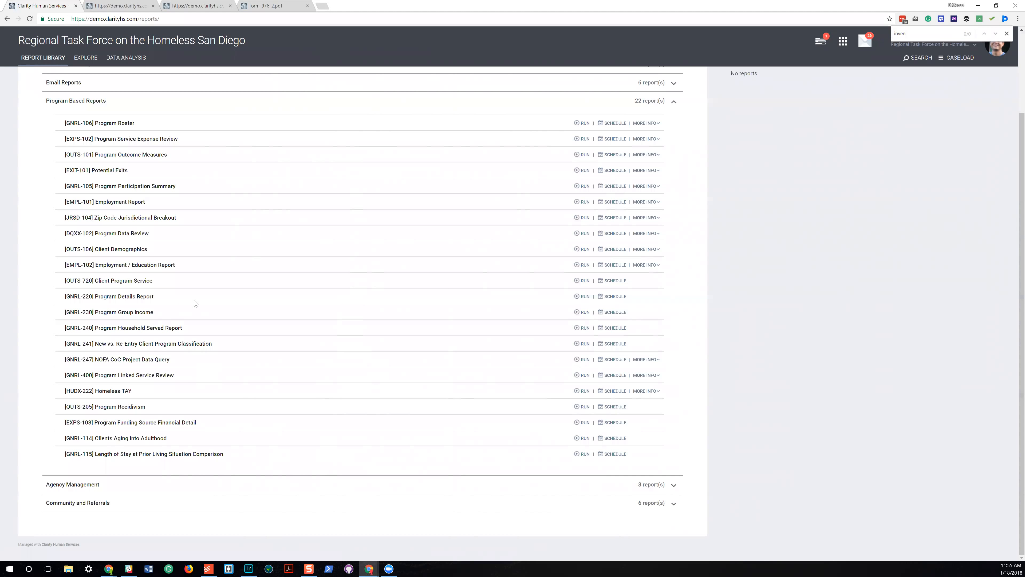
{"action": "scroll", "coordinate": [195, 305], "scroll_direction": "up", "scroll_amount": 3}
{"action": "left_click", "coordinate": [89, 60]}
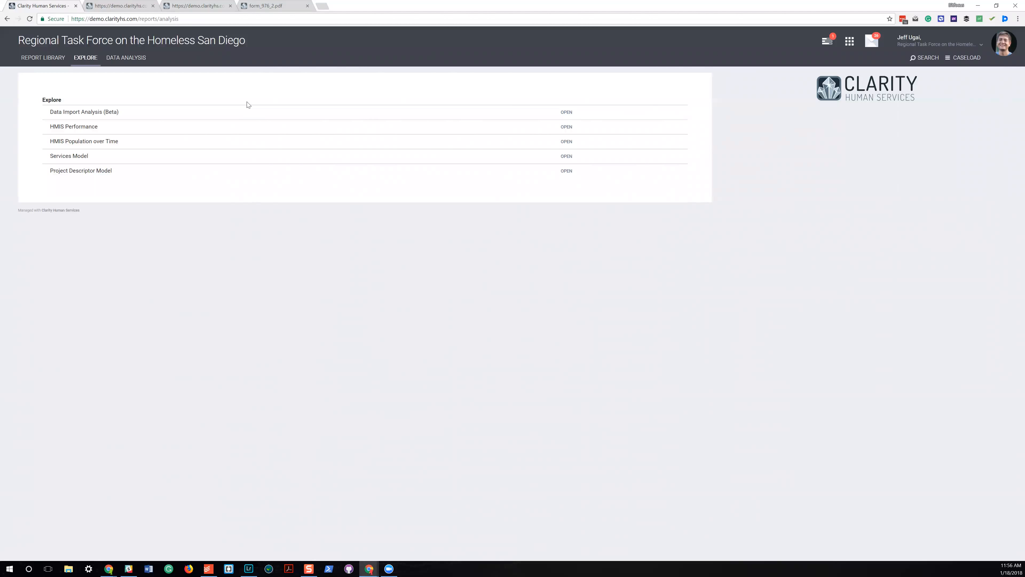
Open the Data Import Tool, look at its upload file selection and cancel without choosing a file.
{"action": "left_click", "coordinate": [850, 43]}
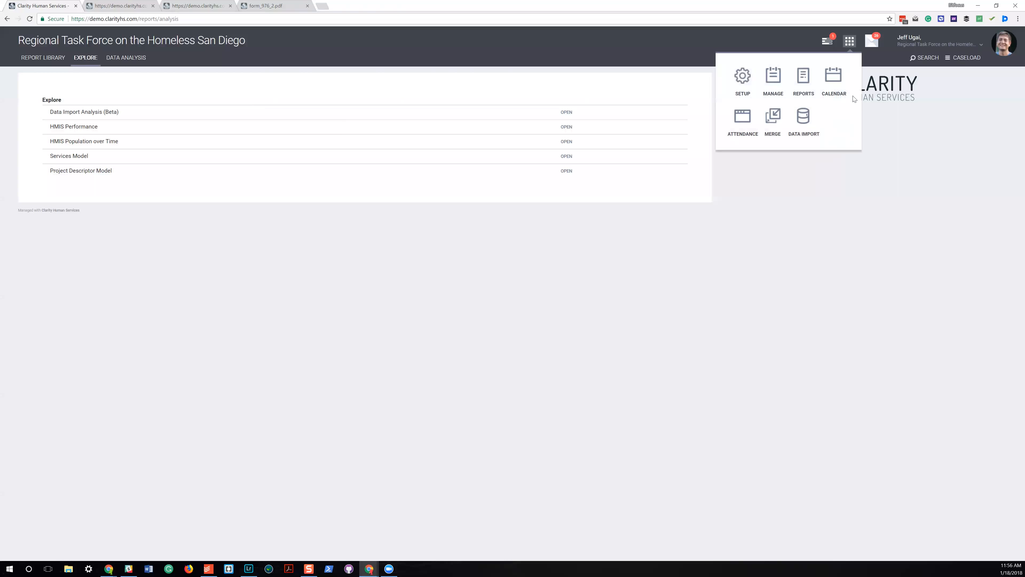
{"action": "left_click", "coordinate": [804, 121]}
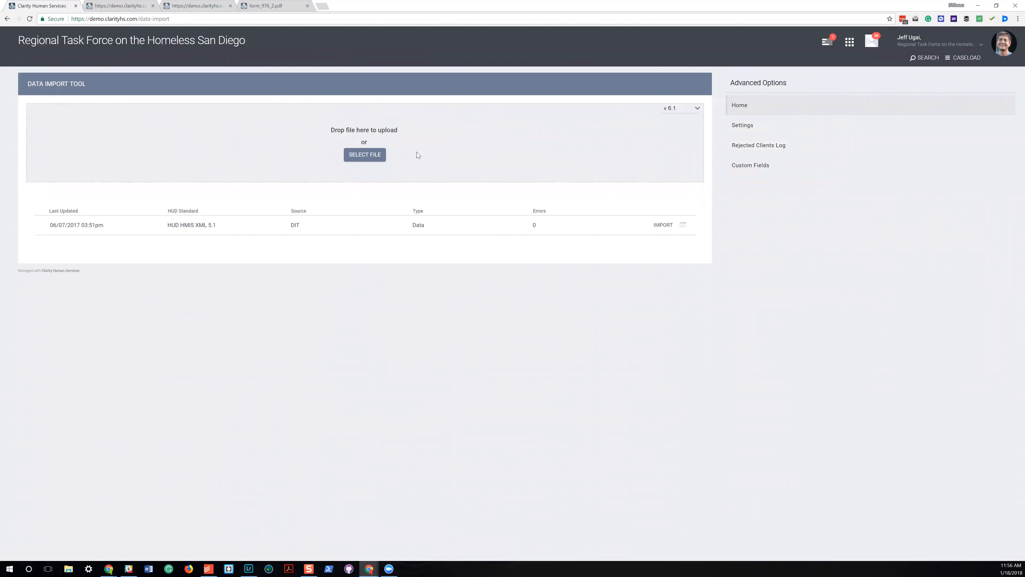
{"action": "left_click", "coordinate": [366, 154]}
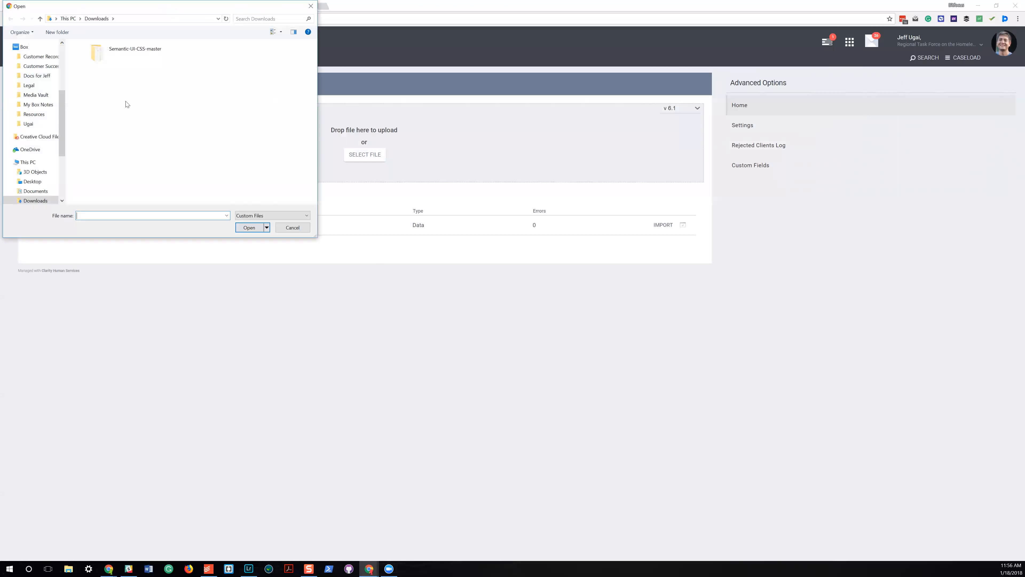
{"action": "left_click", "coordinate": [291, 228]}
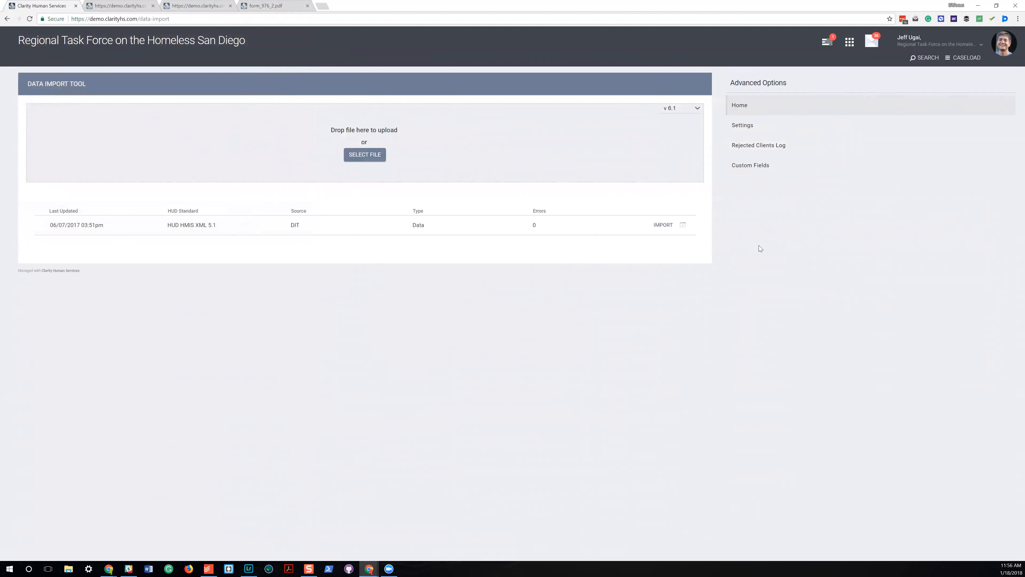
Open the HUD HMIS XML 5.1 import, examine its data analysis, program mapping and service mapping, and return to the import list.
{"action": "left_click", "coordinate": [36, 224]}
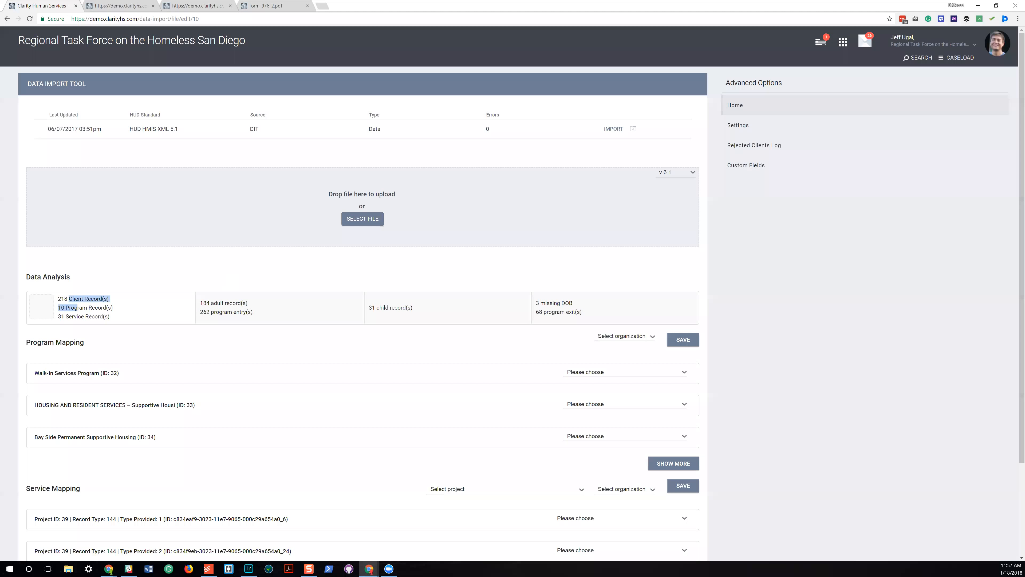
{"action": "scroll", "coordinate": [466, 340], "scroll_direction": "down", "scroll_amount": 3}
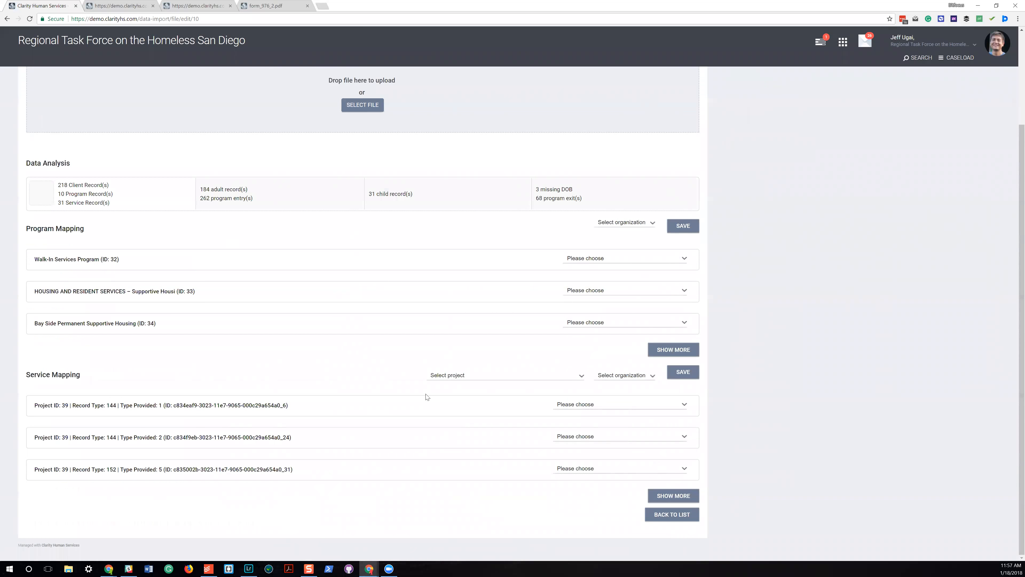
{"action": "scroll", "coordinate": [427, 396], "scroll_direction": "up", "scroll_amount": 3}
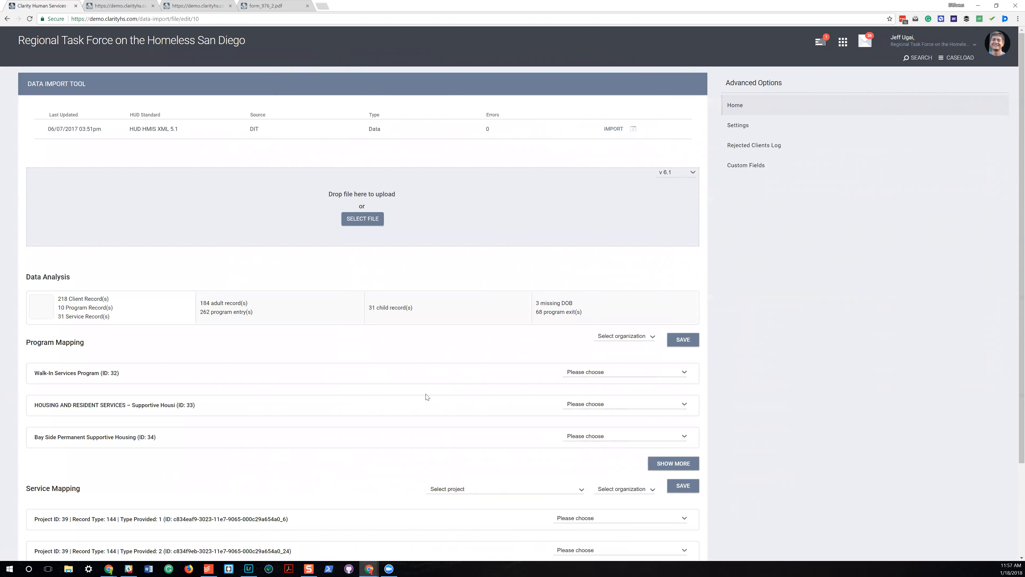
{"action": "left_click", "coordinate": [844, 42]}
{"action": "left_click", "coordinate": [796, 128]}
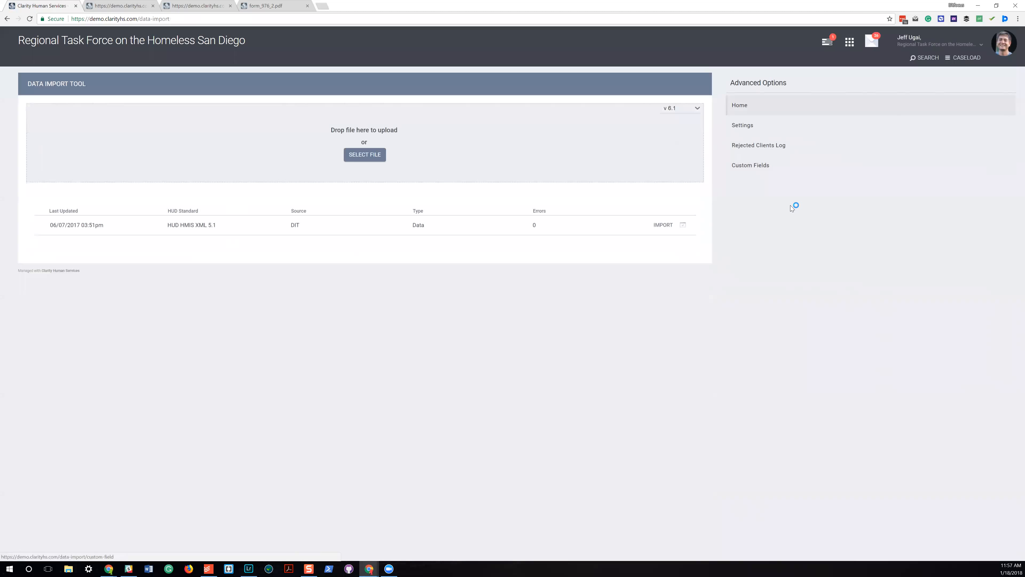
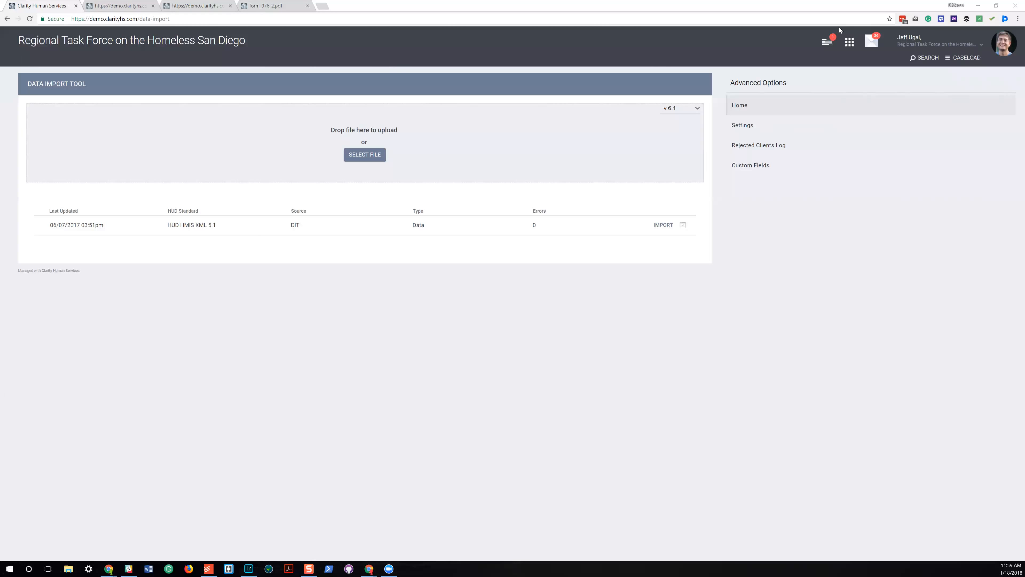
Open the HMIS Population over Time explore from the reports area.
{"action": "left_click", "coordinate": [846, 44]}
{"action": "left_click", "coordinate": [804, 81]}
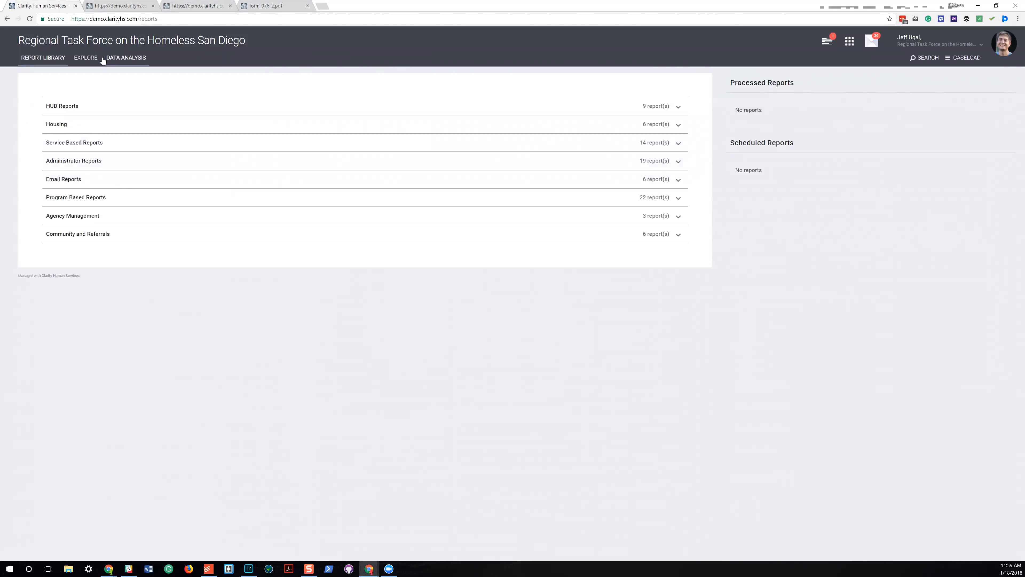
{"action": "left_click", "coordinate": [82, 59]}
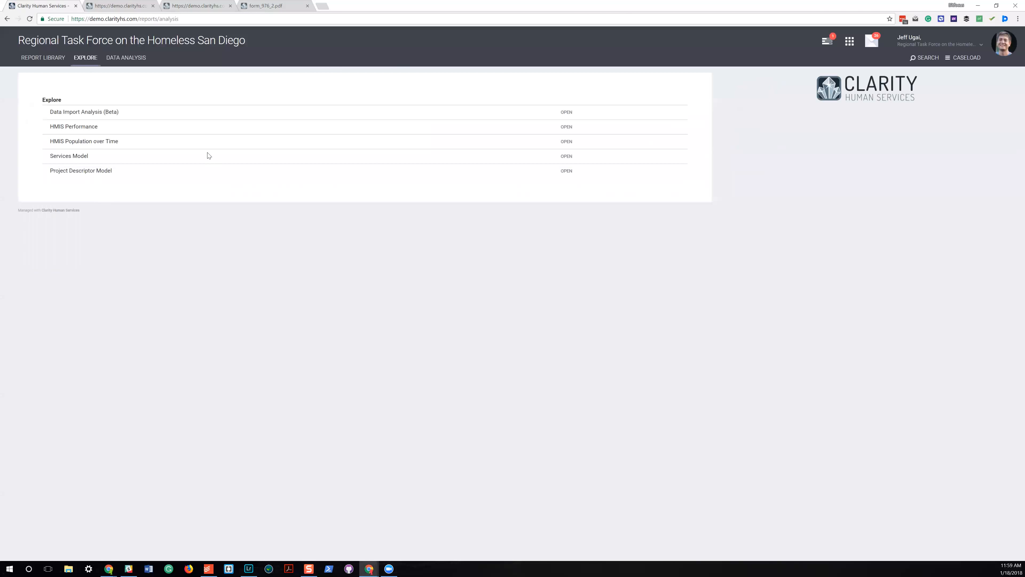
{"action": "left_click", "coordinate": [566, 142]}
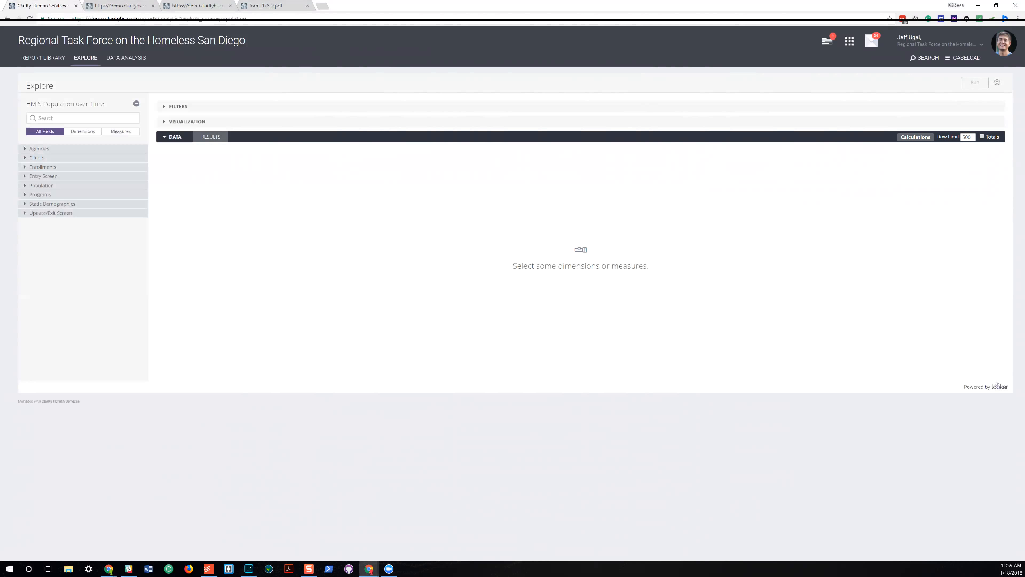
Search the explore's fields for "number" and add the Clients measure Number of Clients to the query.
{"action": "left_click", "coordinate": [38, 118]}
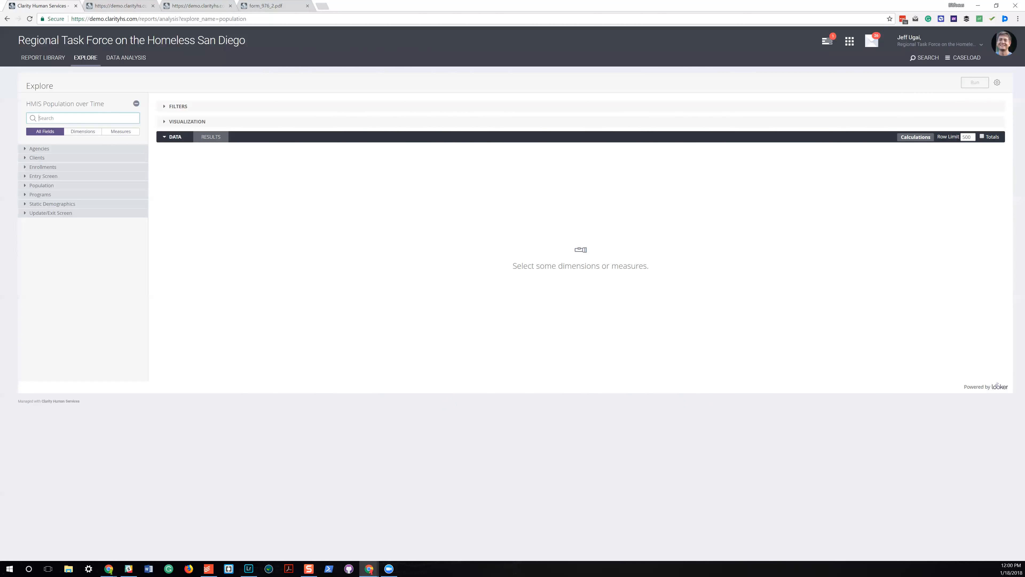
{"action": "type", "text": "number"}
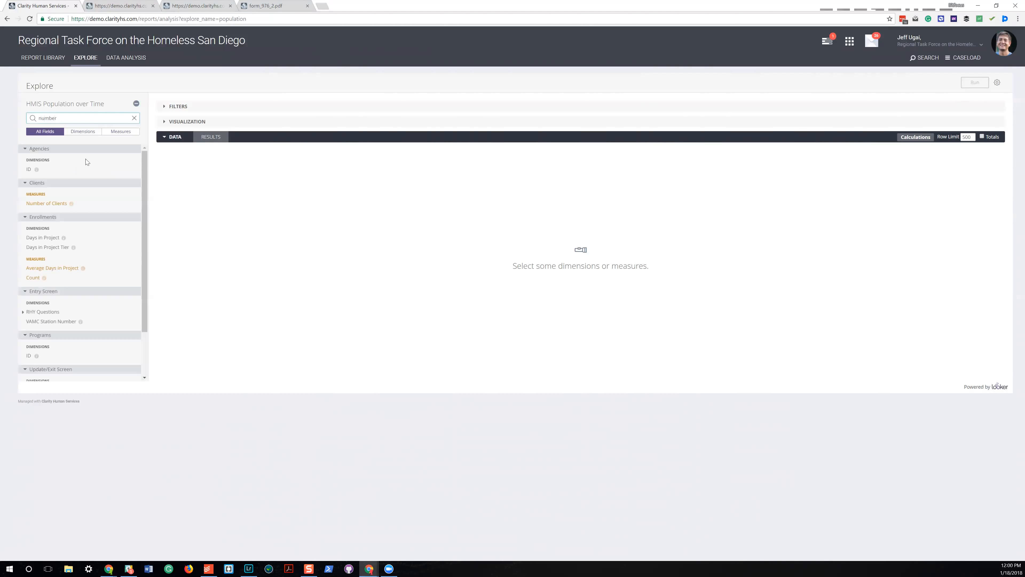
{"action": "left_click", "coordinate": [56, 204]}
Search the fields for "date" and pivot the query by the month of the Population Observation Date.
{"action": "key", "text": "ctrl+a"}
{"action": "type", "text": "d"}
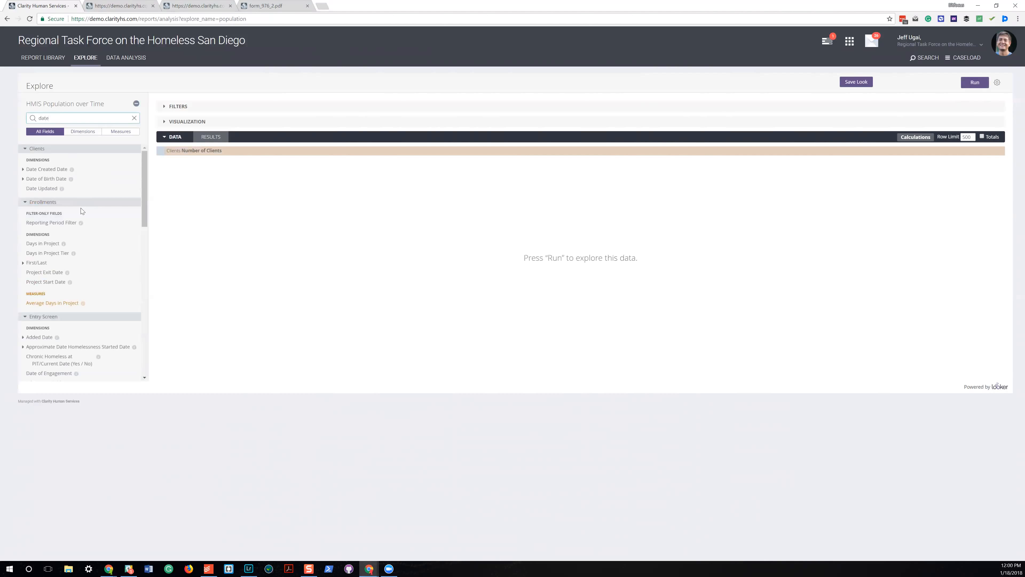
{"action": "scroll", "coordinate": [83, 233], "scroll_direction": "down", "scroll_amount": 10}
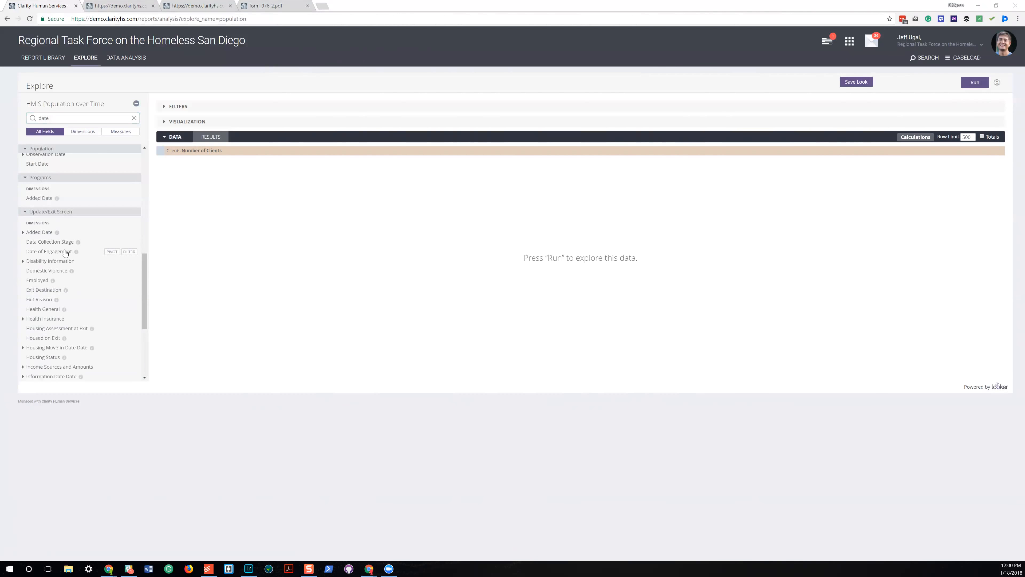
{"action": "scroll", "coordinate": [80, 256], "scroll_direction": "down", "scroll_amount": 3}
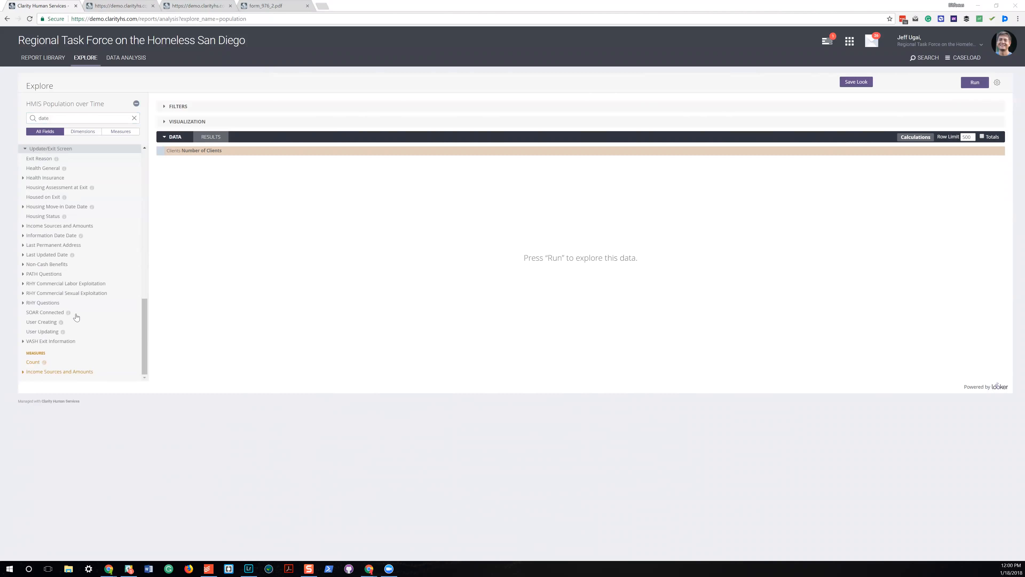
{"action": "scroll", "coordinate": [95, 347], "scroll_direction": "up", "scroll_amount": 5}
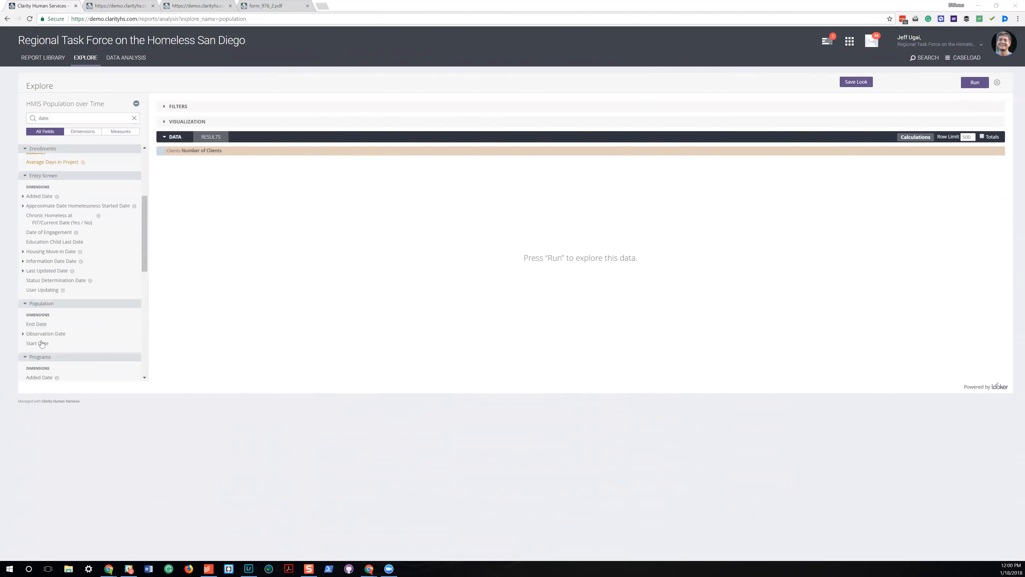
{"action": "left_click", "coordinate": [26, 334]}
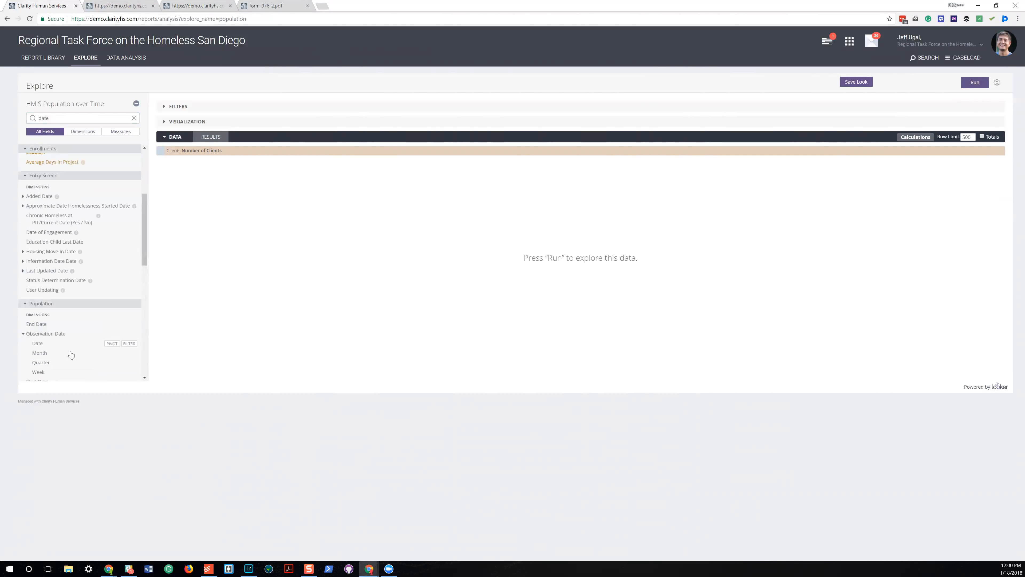
{"action": "left_click", "coordinate": [115, 353]}
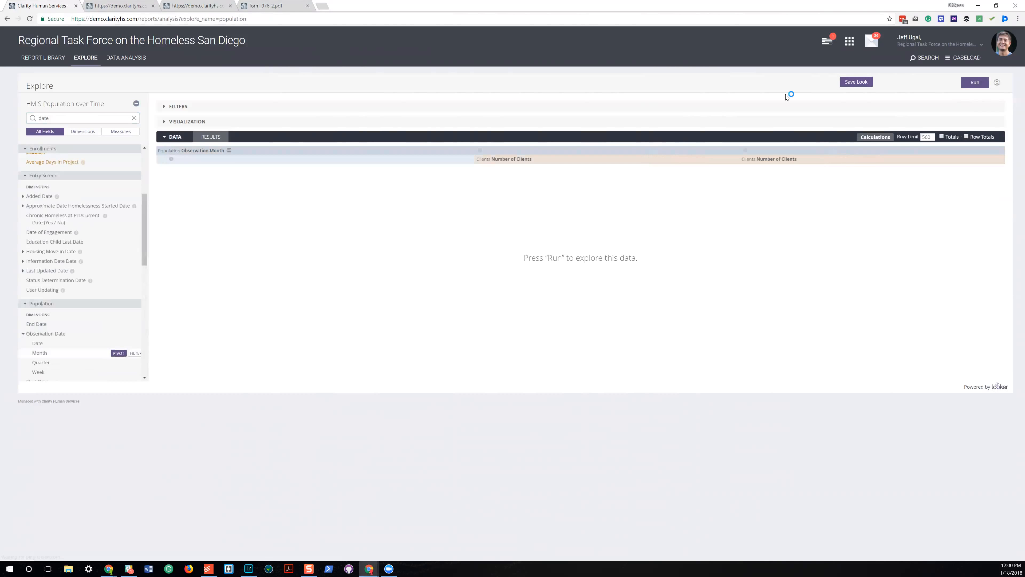
Run the query, show the monthly client counts as a column chart and inspect the 2017-07 and 2018-01 columns.
{"action": "left_click", "coordinate": [975, 82]}
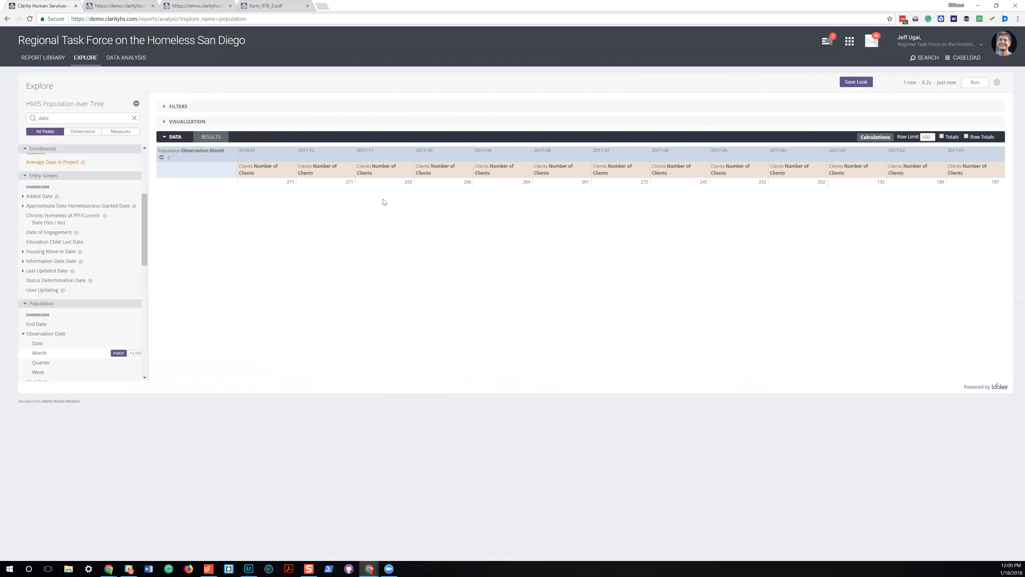
{"action": "left_click", "coordinate": [165, 121]}
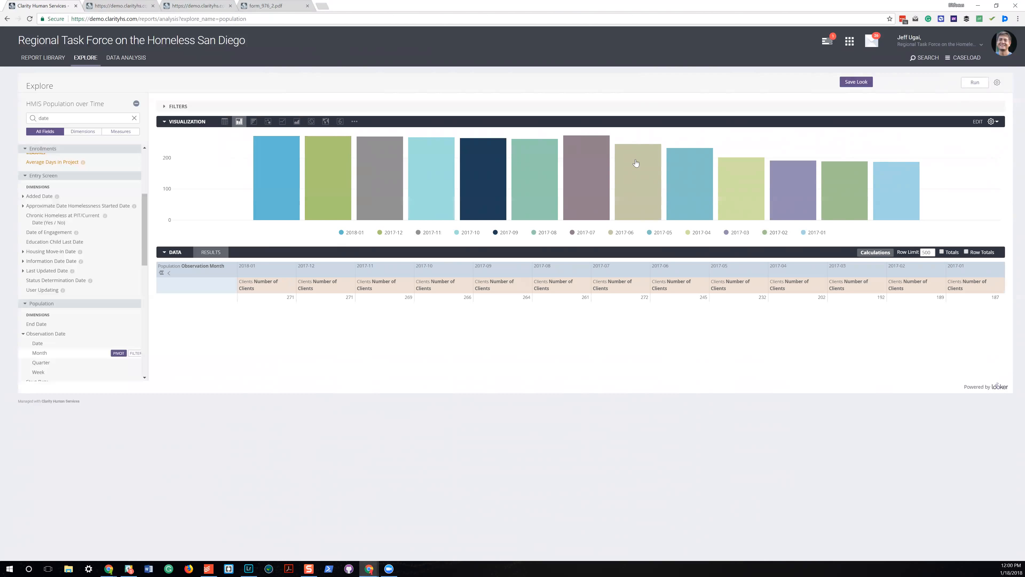
{"action": "mouse_move", "coordinate": [586, 161]}
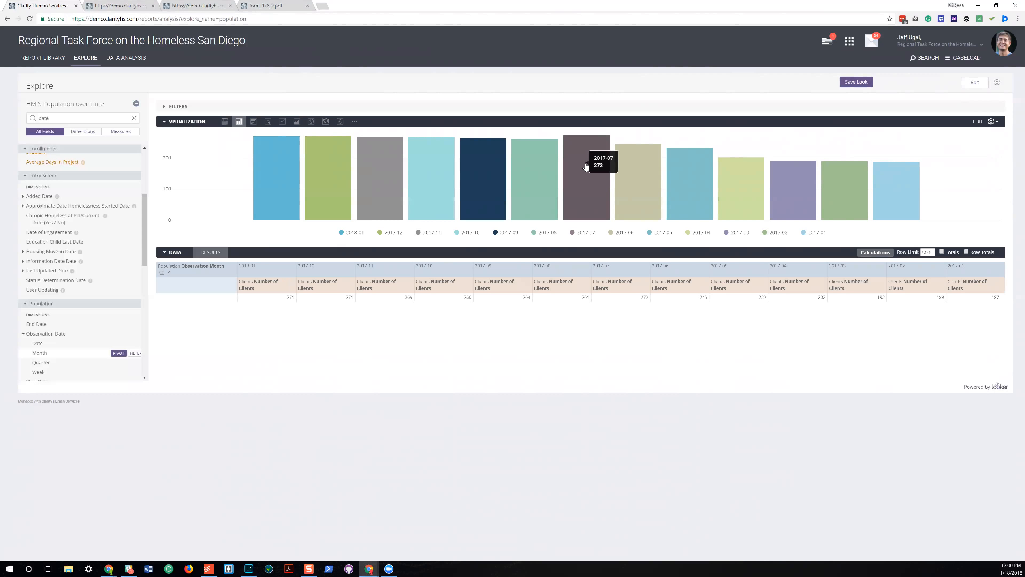
{"action": "mouse_move", "coordinate": [317, 172]}
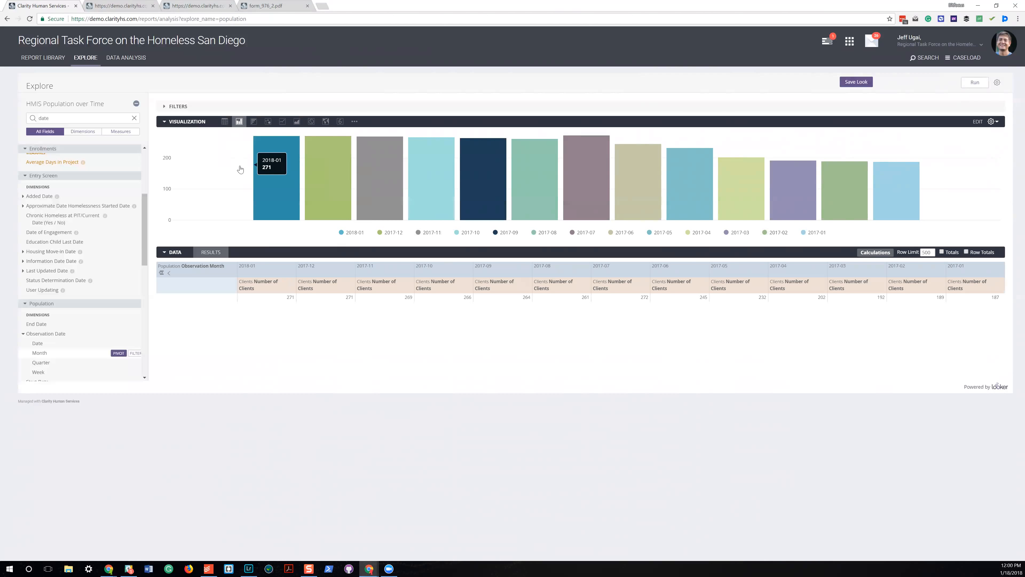
Search the fields for "age" and add the Entry Screen Age Tier as a filter on the query.
{"action": "left_click", "coordinate": [182, 109]}
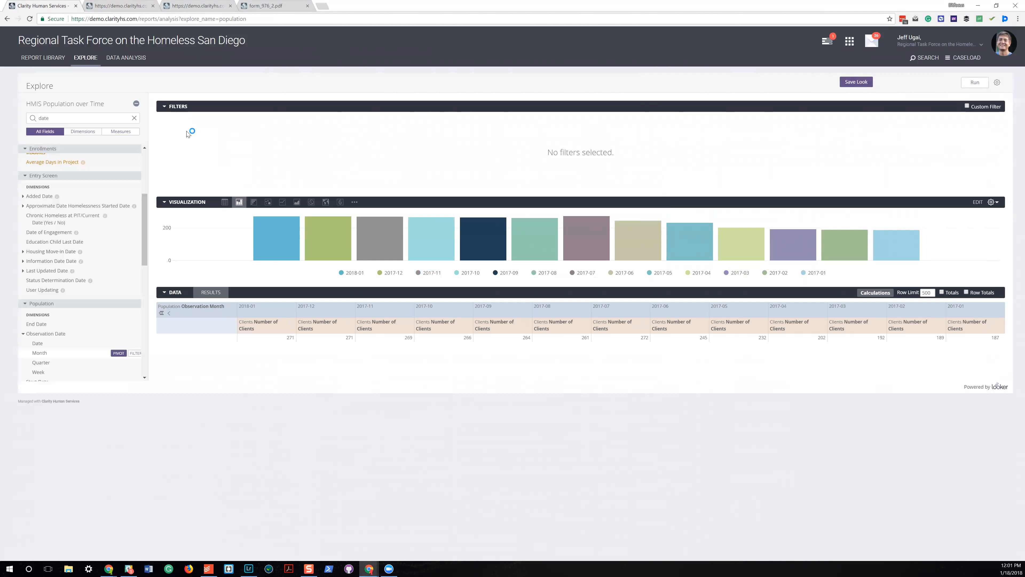
{"action": "left_click", "coordinate": [80, 118]}
{"action": "key", "text": "ctrl+a"}
{"action": "type", "text": "age"}
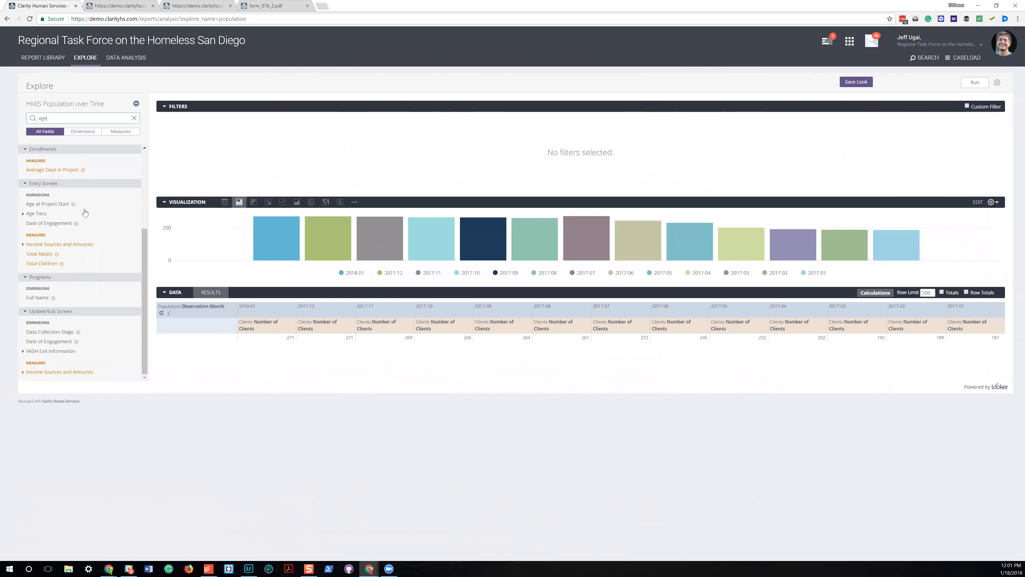
{"action": "mouse_move", "coordinate": [82, 211]}
{"action": "left_click", "coordinate": [24, 213]}
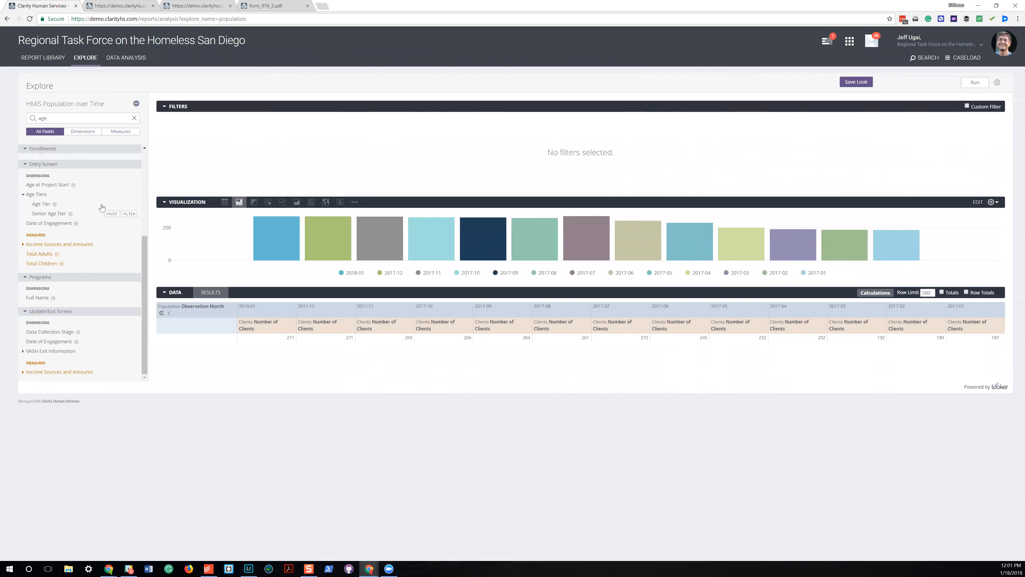
{"action": "left_click", "coordinate": [129, 204]}
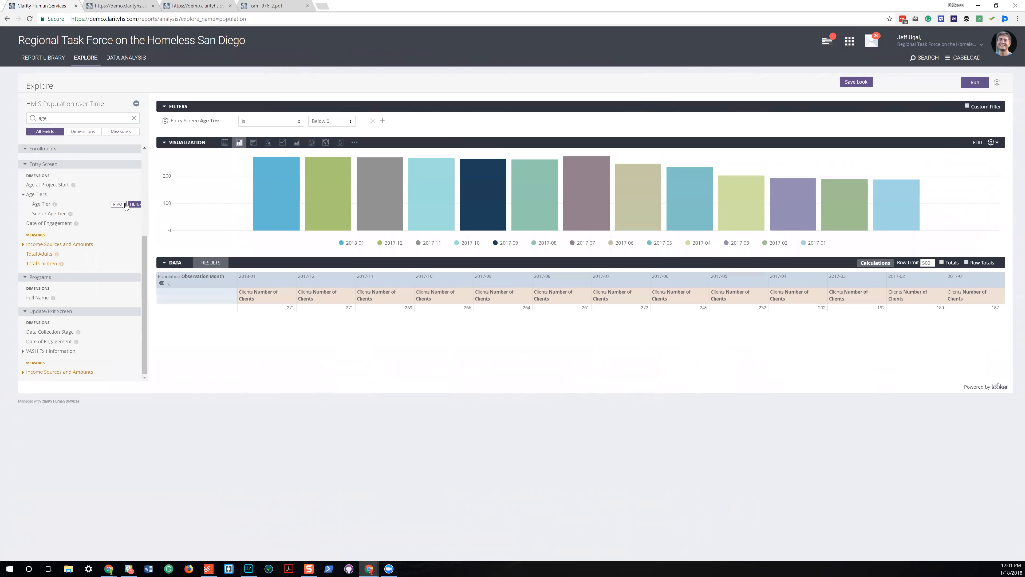
Set the Age Tier filter to 18 to 24 and rerun the query.
{"action": "left_click", "coordinate": [341, 122]}
{"action": "left_click", "coordinate": [338, 146]}
{"action": "left_click", "coordinate": [969, 83]}
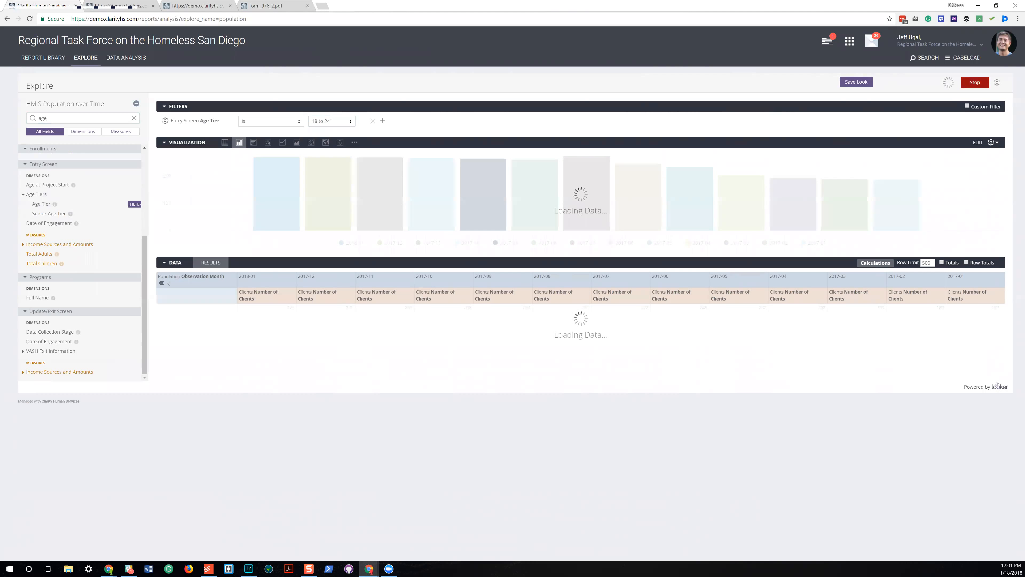